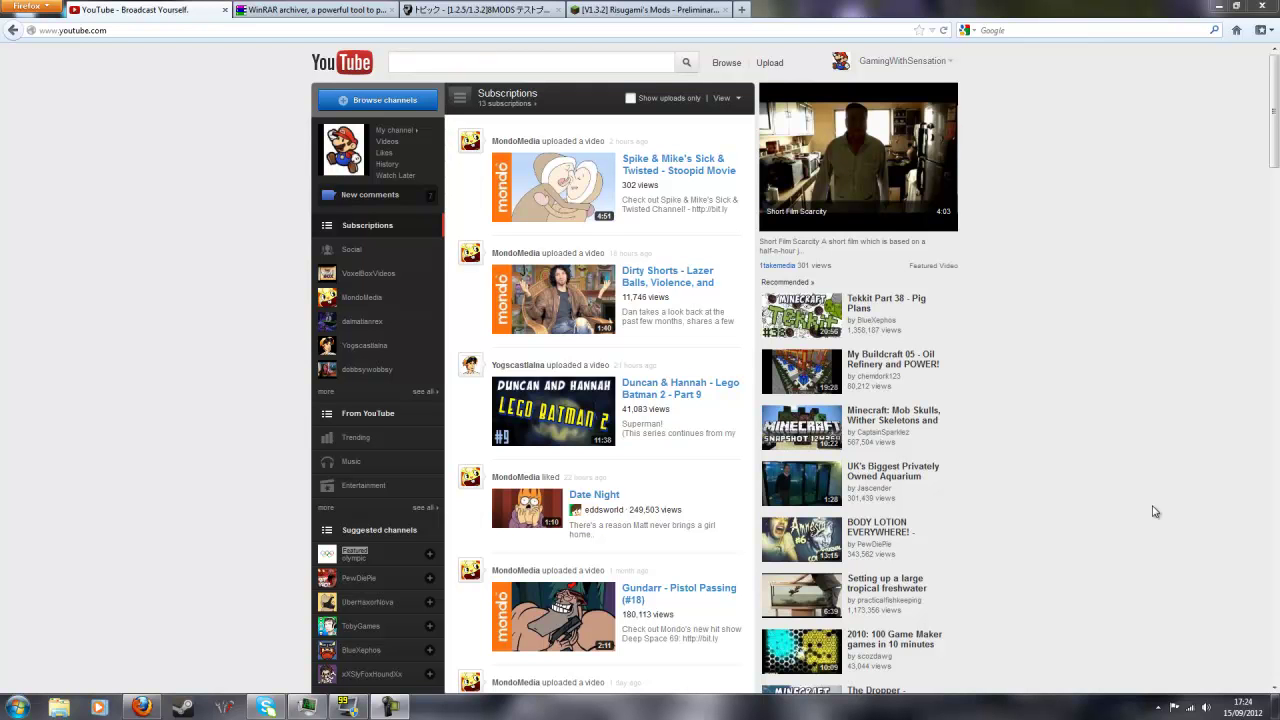
# Switch Firefox to the RARLAB WinRAR downloads page and bring up the Start menu.
pyautogui.moveTo(1274, 150)
pyautogui.mouseDown()
pyautogui.moveTo(1274, 172)
pyautogui.moveTo(1274, 148)
pyautogui.mouseUp()
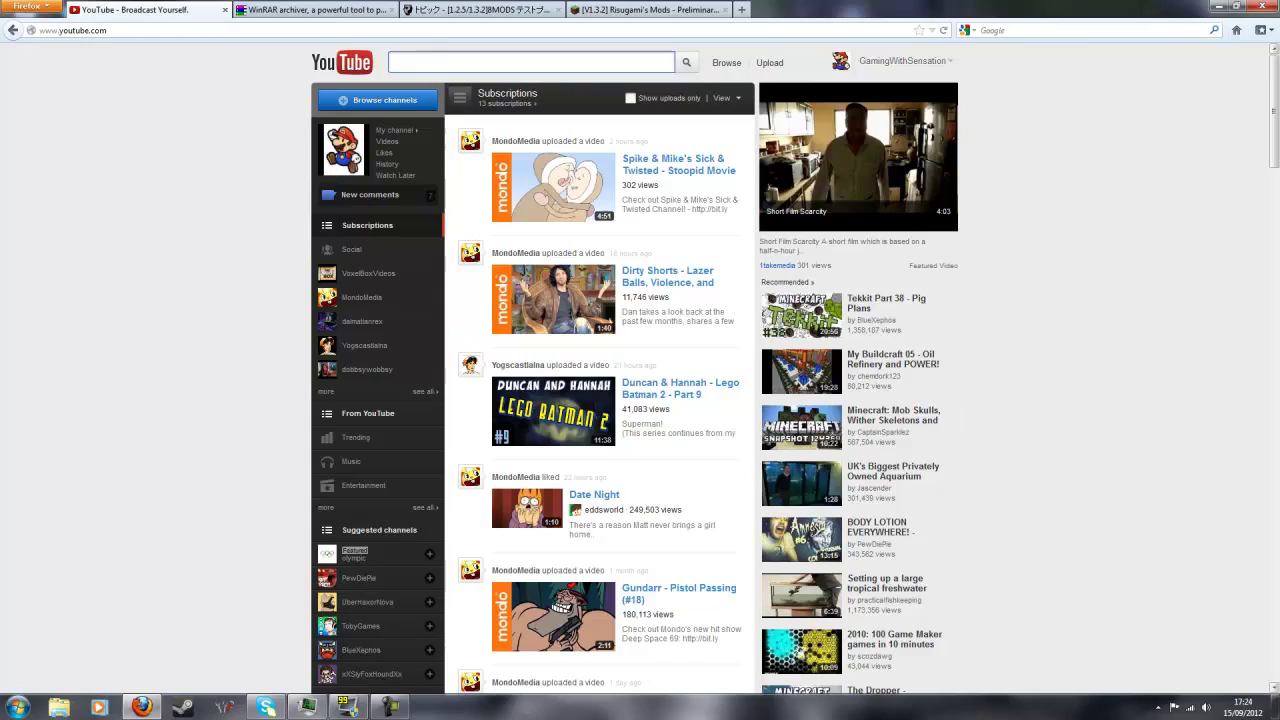
pyautogui.scroll(-10, 635, 390)
pyautogui.scroll(10, 635, 390)
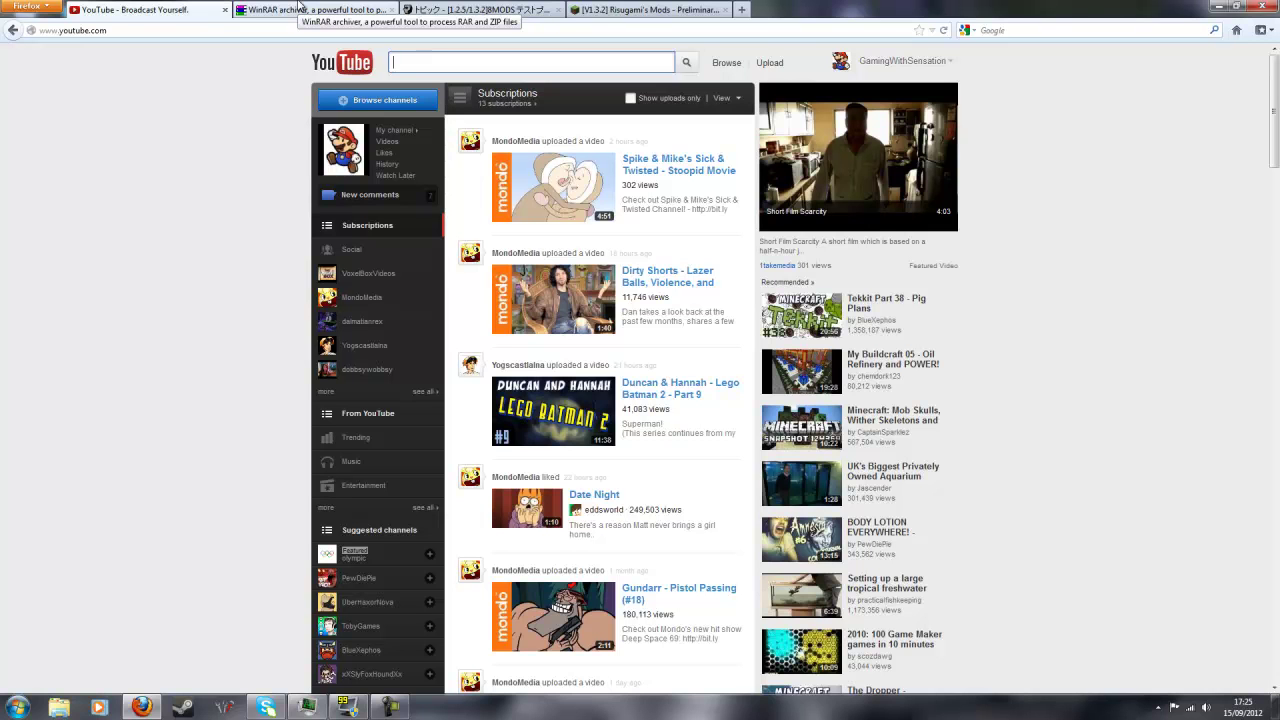
pyautogui.click(298, 5)
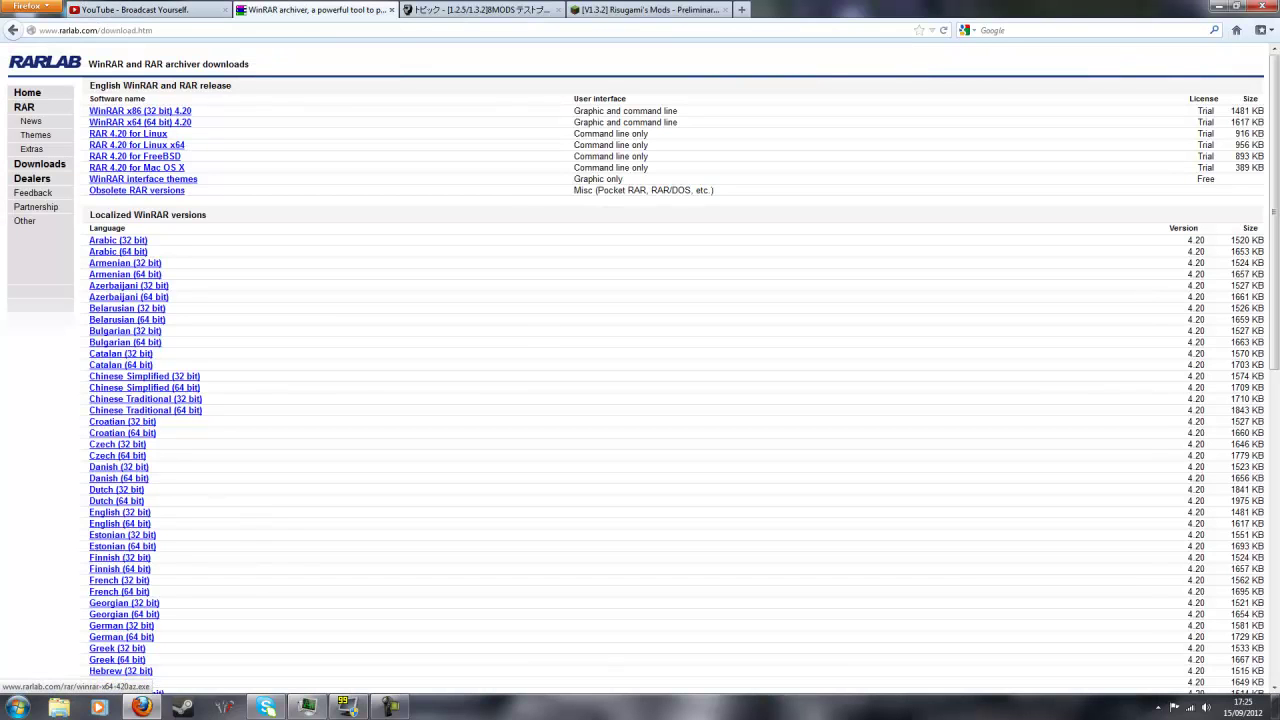
pyautogui.click(17, 707)
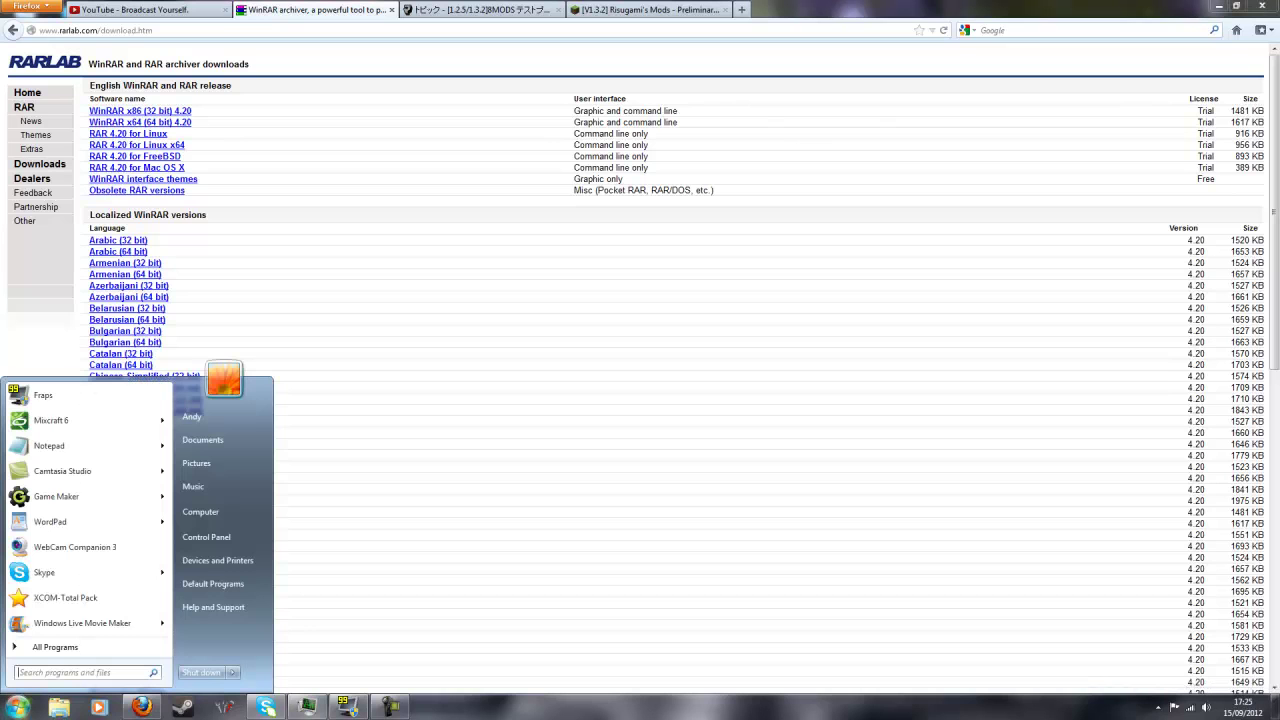
# Open Computer, check System properties showing 64-bit Windows 7 Professional, then close it.
pyautogui.click(226, 508)
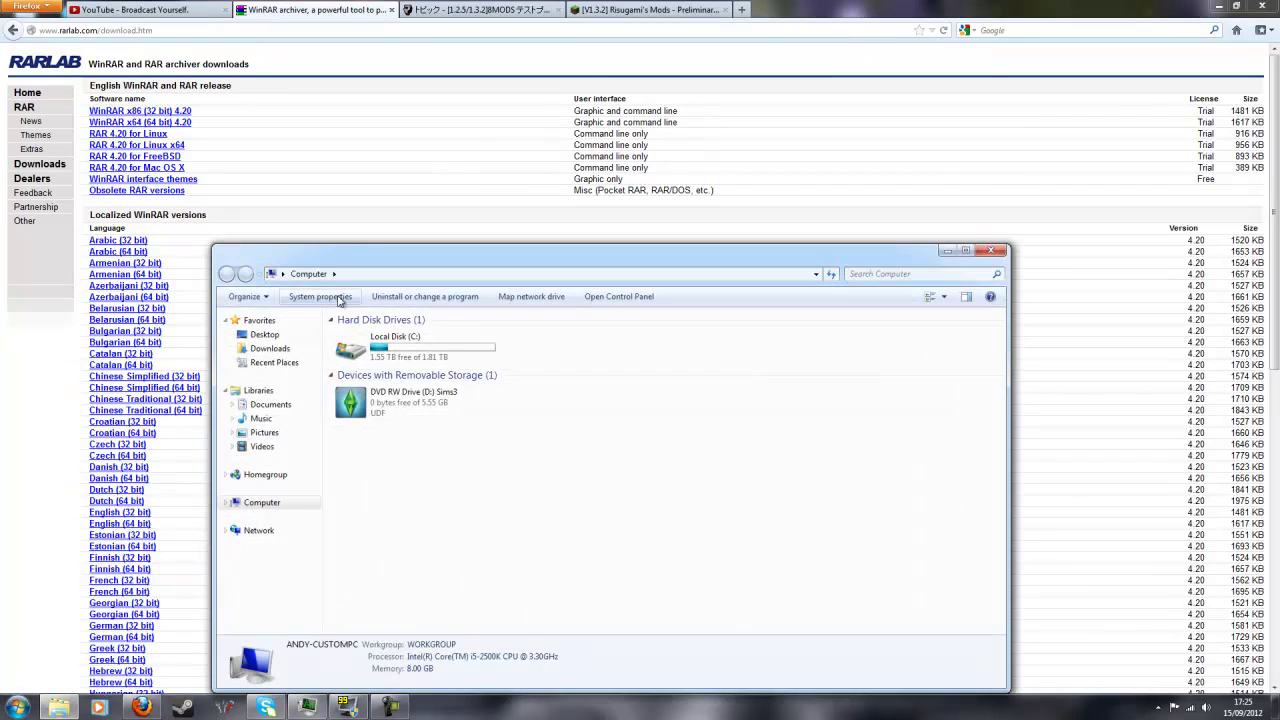
pyautogui.click(326, 298)
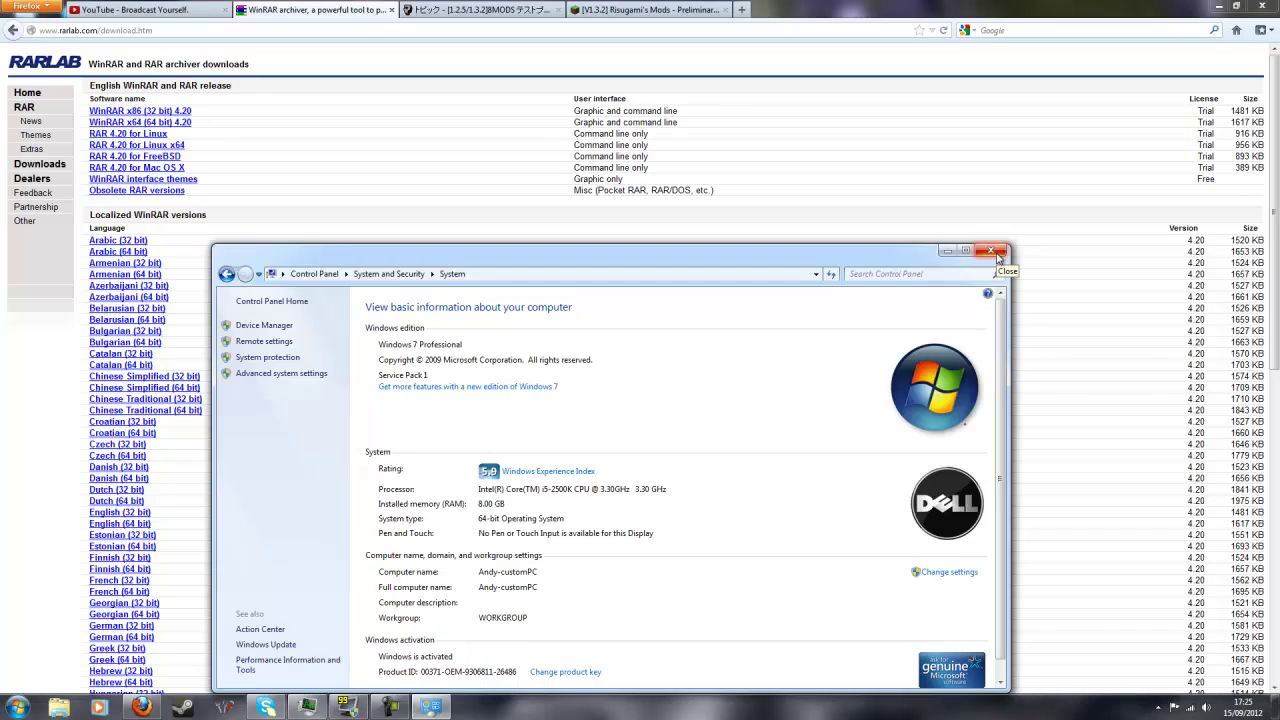
pyautogui.click(997, 257)
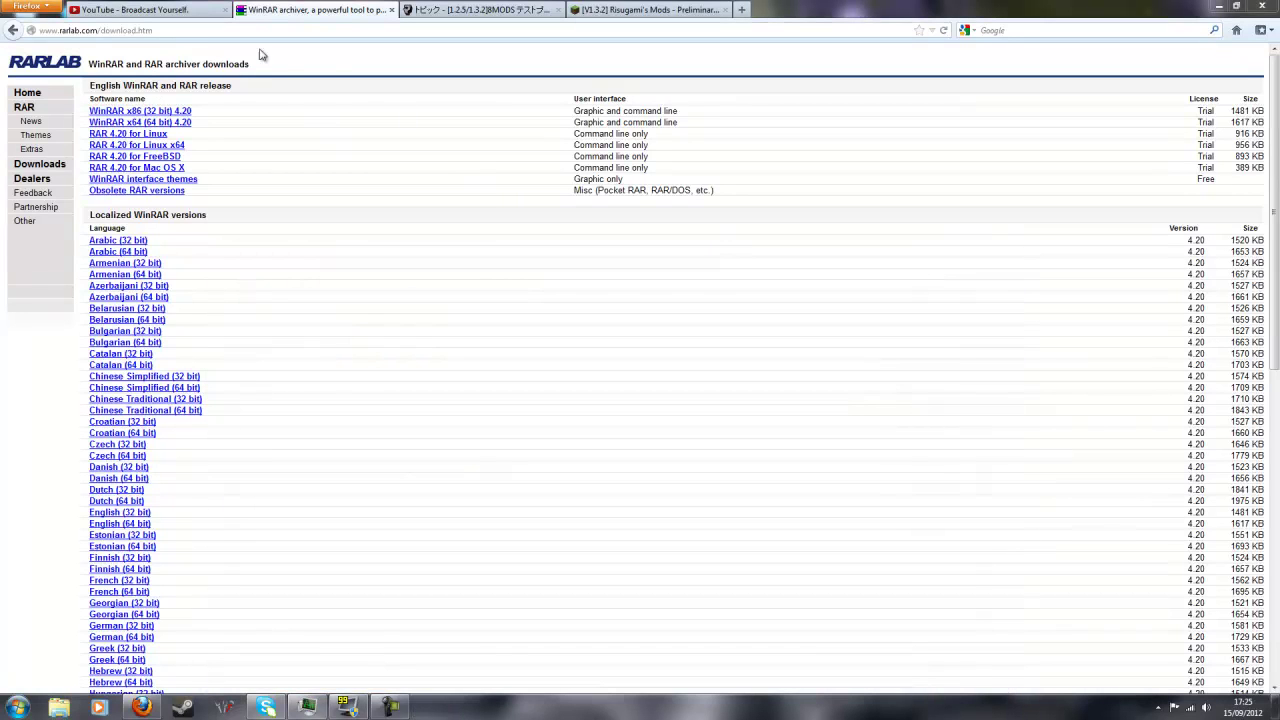
# Save ModLoader 1.3.2 via Download (Direct) from Risugami's Mods thread as ModLoader(1).zip.
pyautogui.click(633, 8)
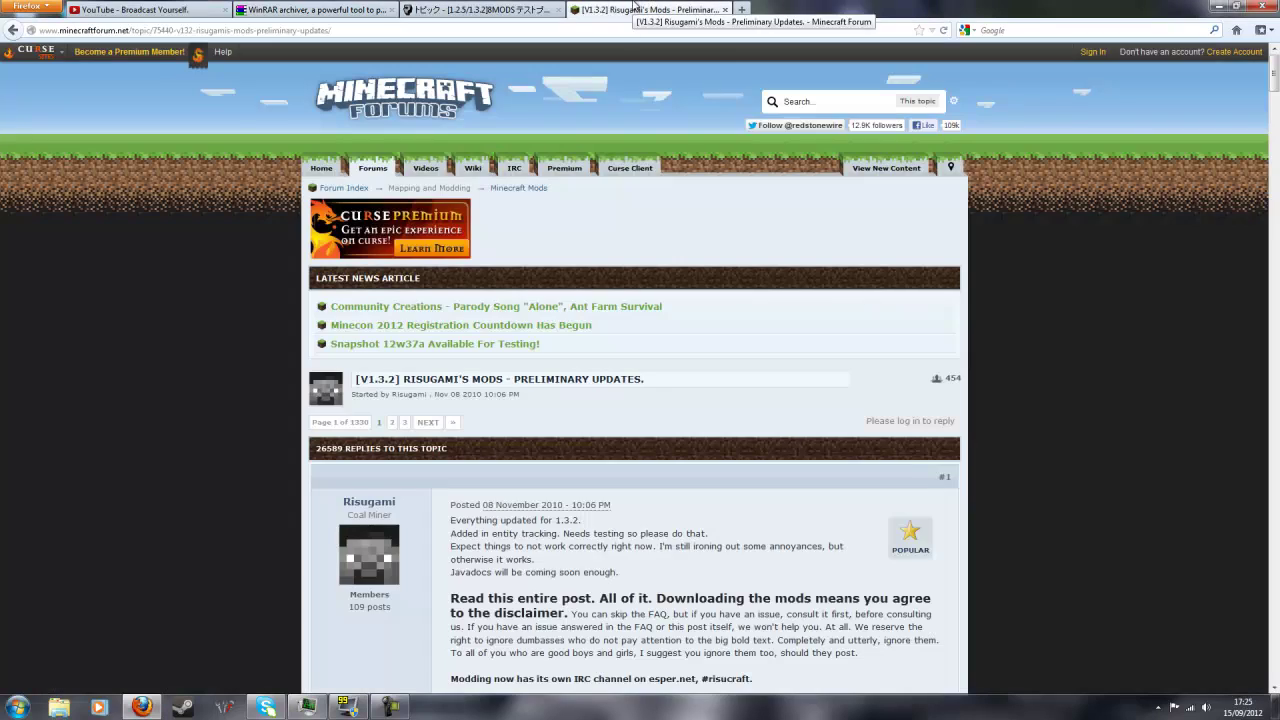
pyautogui.scroll(-5, 630, 488)
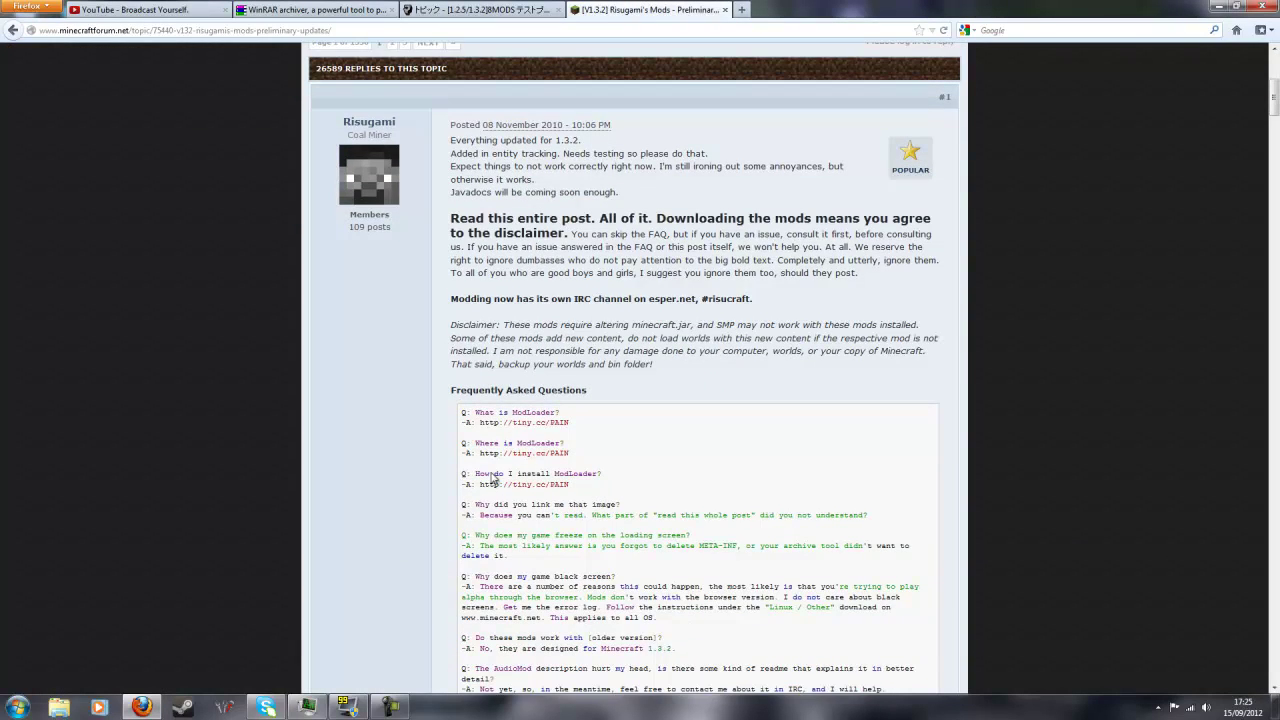
pyautogui.scroll(5, 576, 388)
pyautogui.scroll(-5, 718, 343)
pyautogui.scroll(-15, 718, 343)
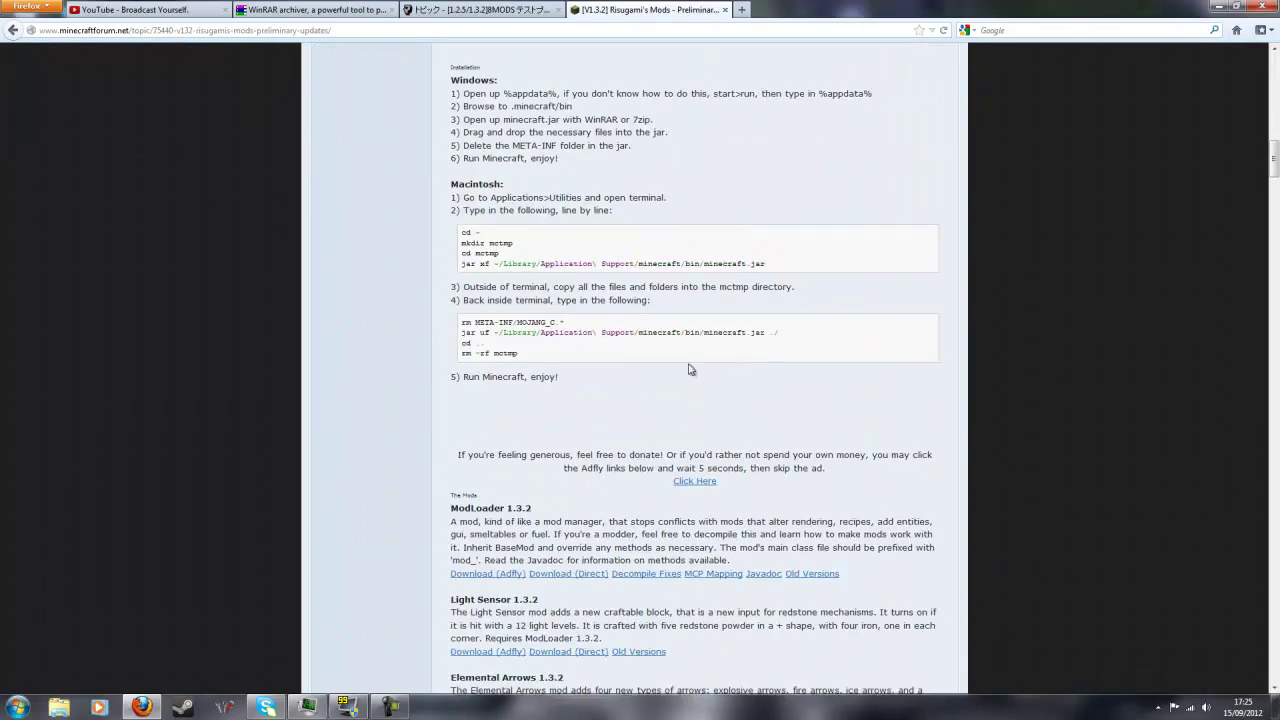
pyautogui.scroll(-2, 676, 376)
pyautogui.scroll(1, 676, 376)
pyautogui.scroll(2, 572, 288)
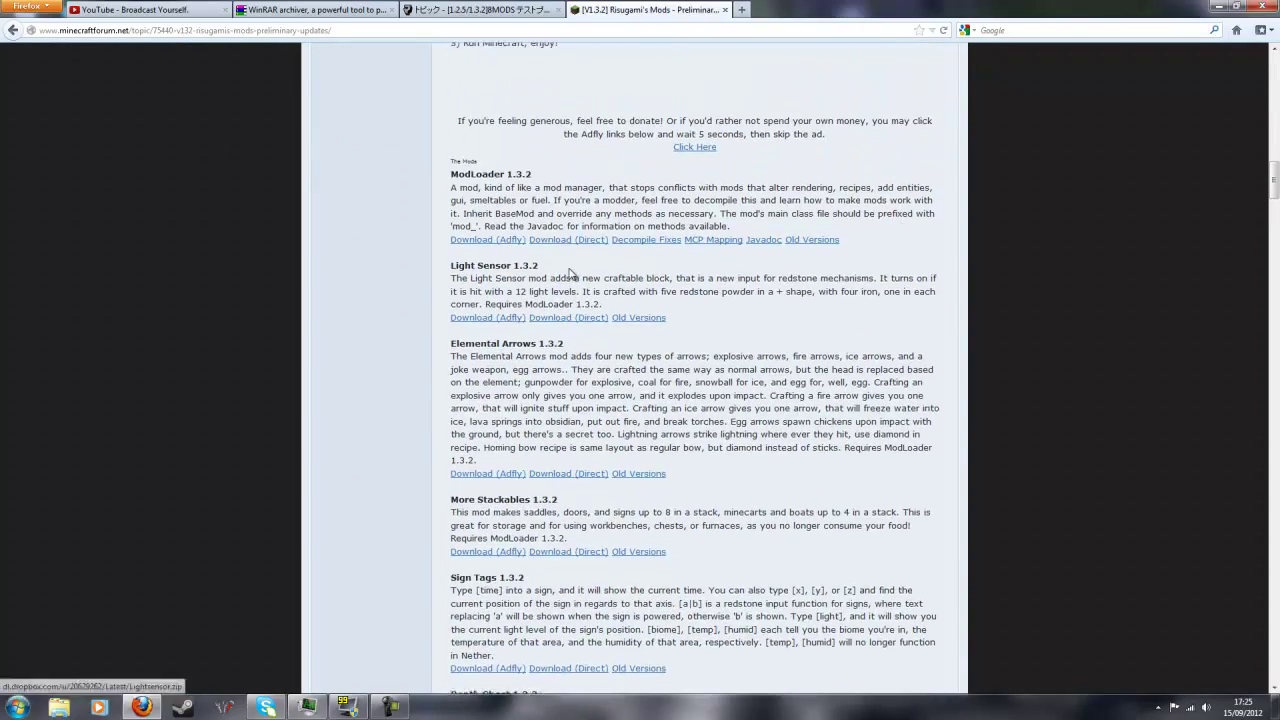
pyautogui.click(568, 276)
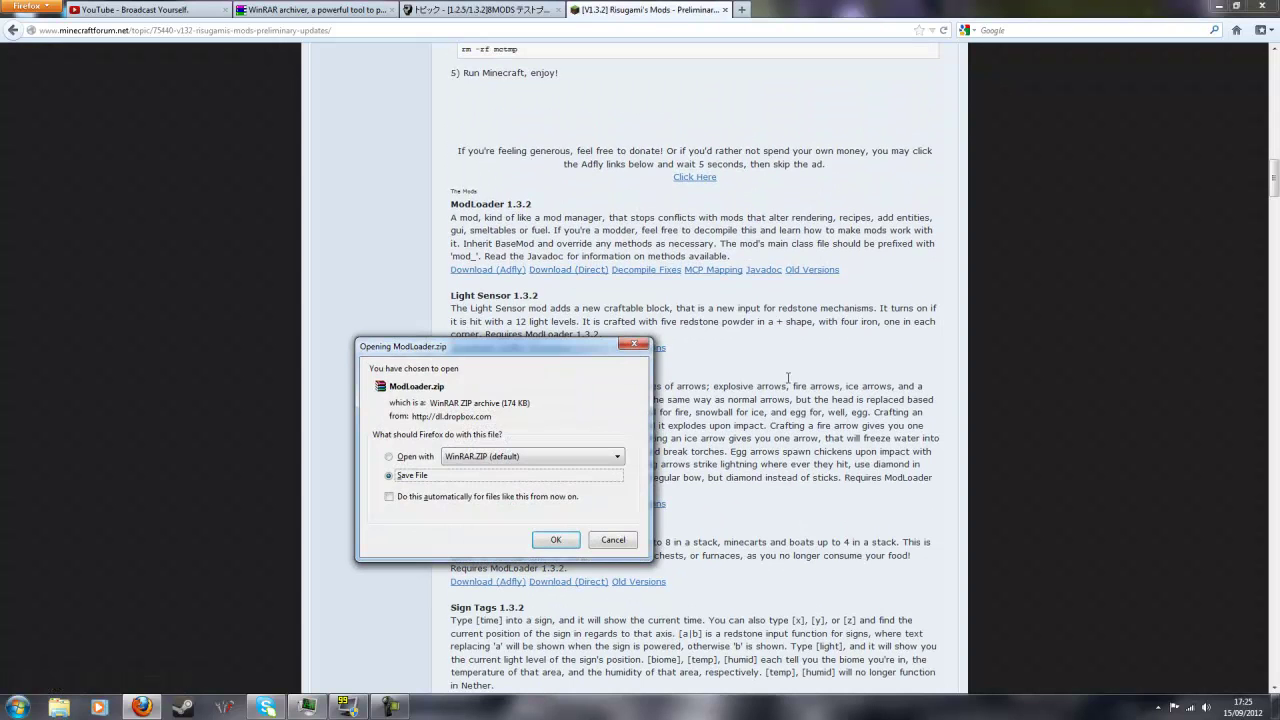
pyautogui.click(544, 544)
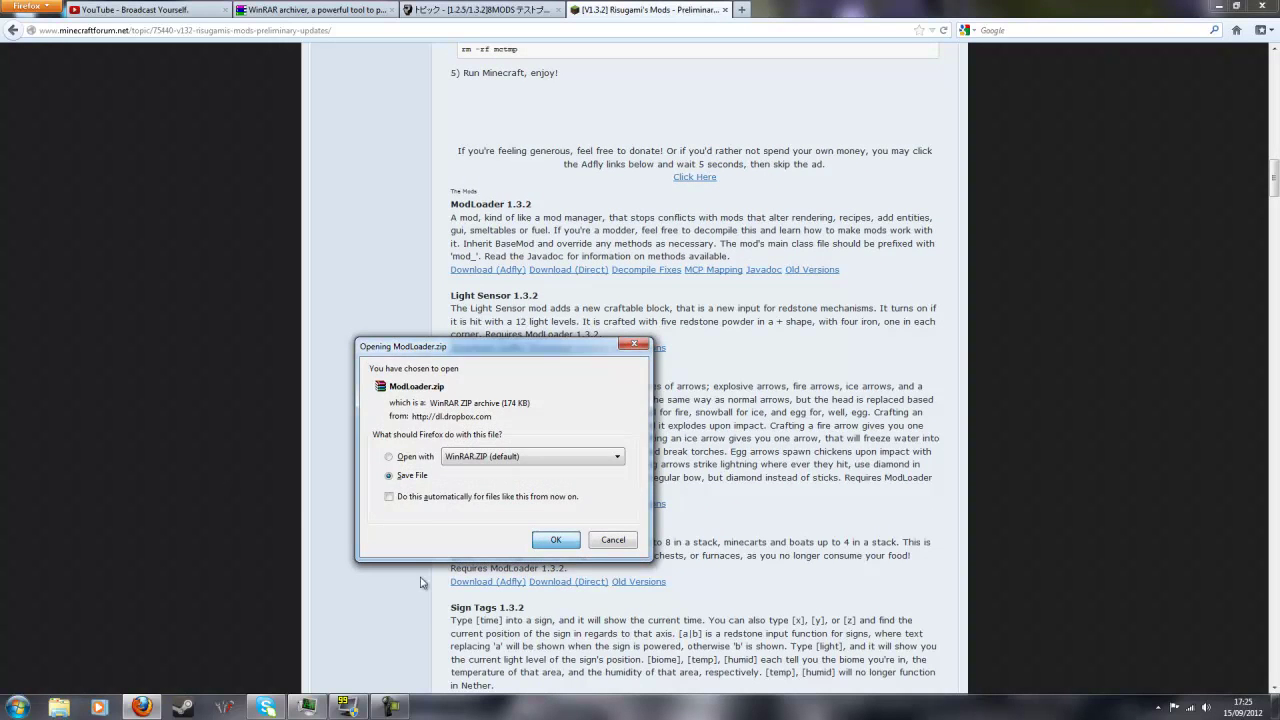
pyautogui.press('Return')
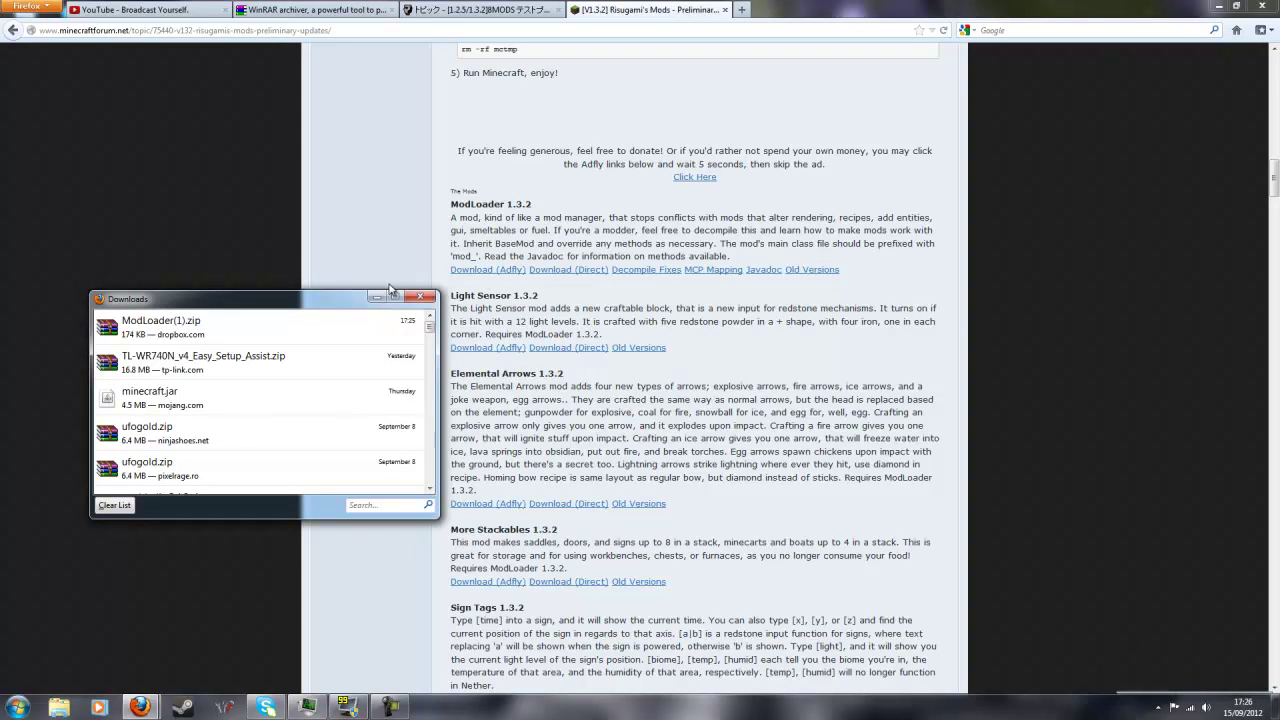
# Open ModLoader(1).zip from the Downloads list in WinRAR to view its class files.
pyautogui.moveTo(286, 305)
pyautogui.mouseDown()
pyautogui.moveTo(439, 302)
pyautogui.moveTo(456, 247)
pyautogui.mouseUp()
pyautogui.click(419, 267)
pyautogui.doubleClick(419, 267)
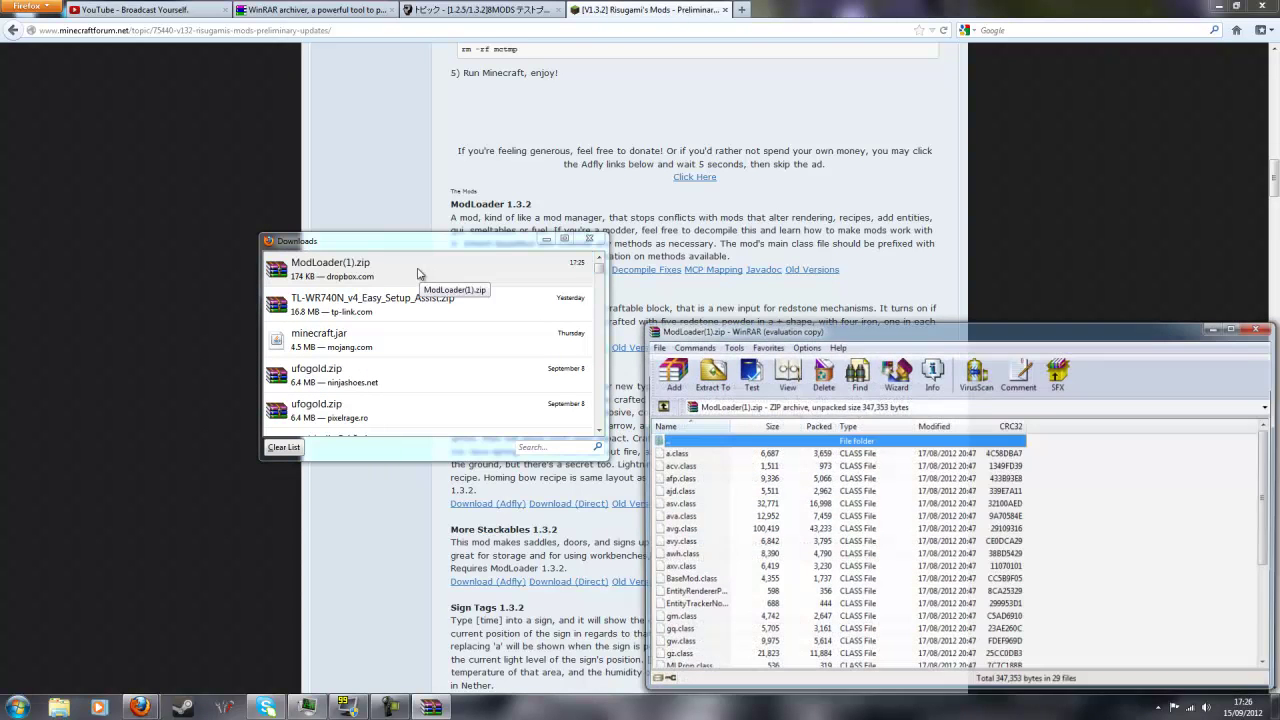
pyautogui.moveTo(918, 338); pyautogui.dragTo(3, 405)
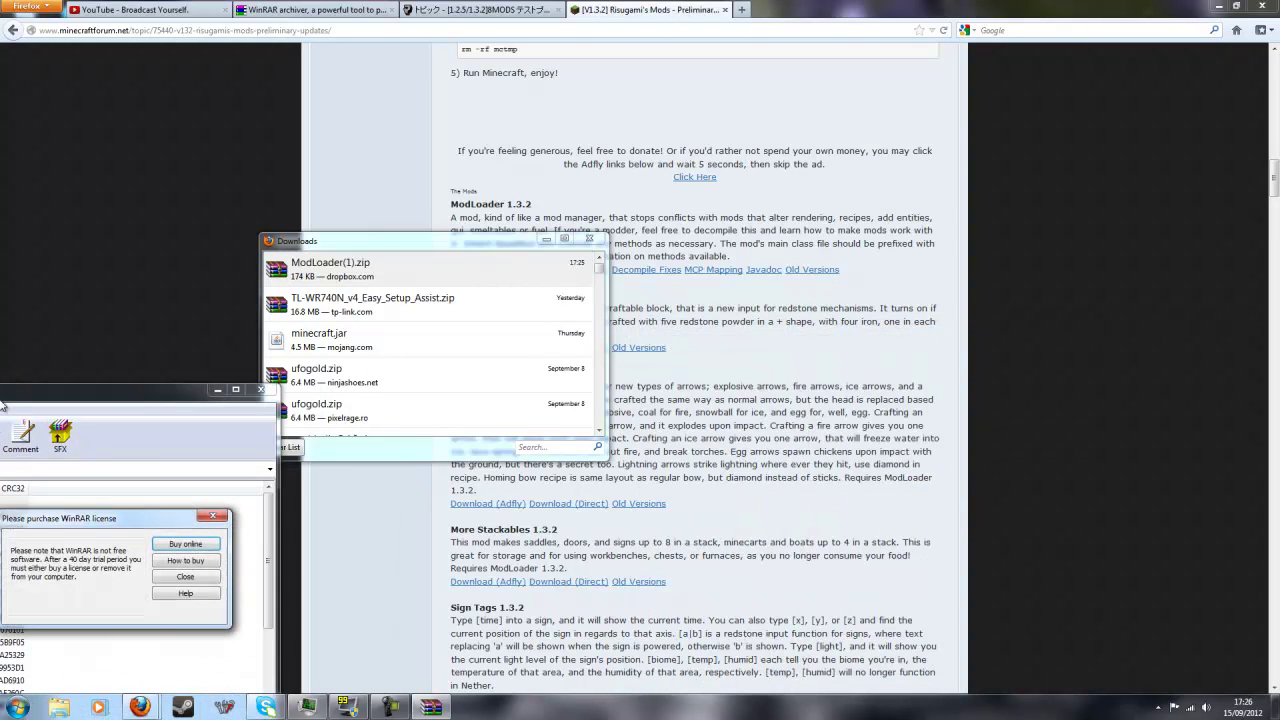
# Dismiss the licence reminder, close the archive and minimize the Downloads list.
pyautogui.click(212, 516)
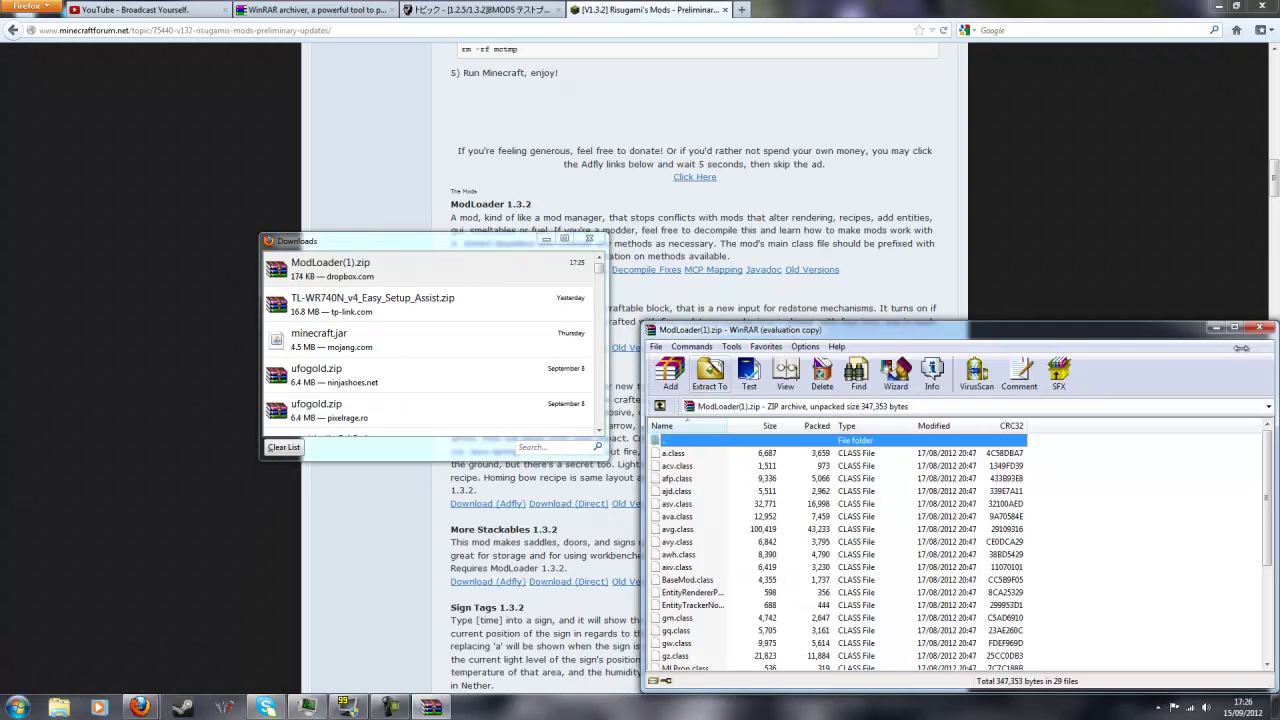
pyautogui.click(1266, 320)
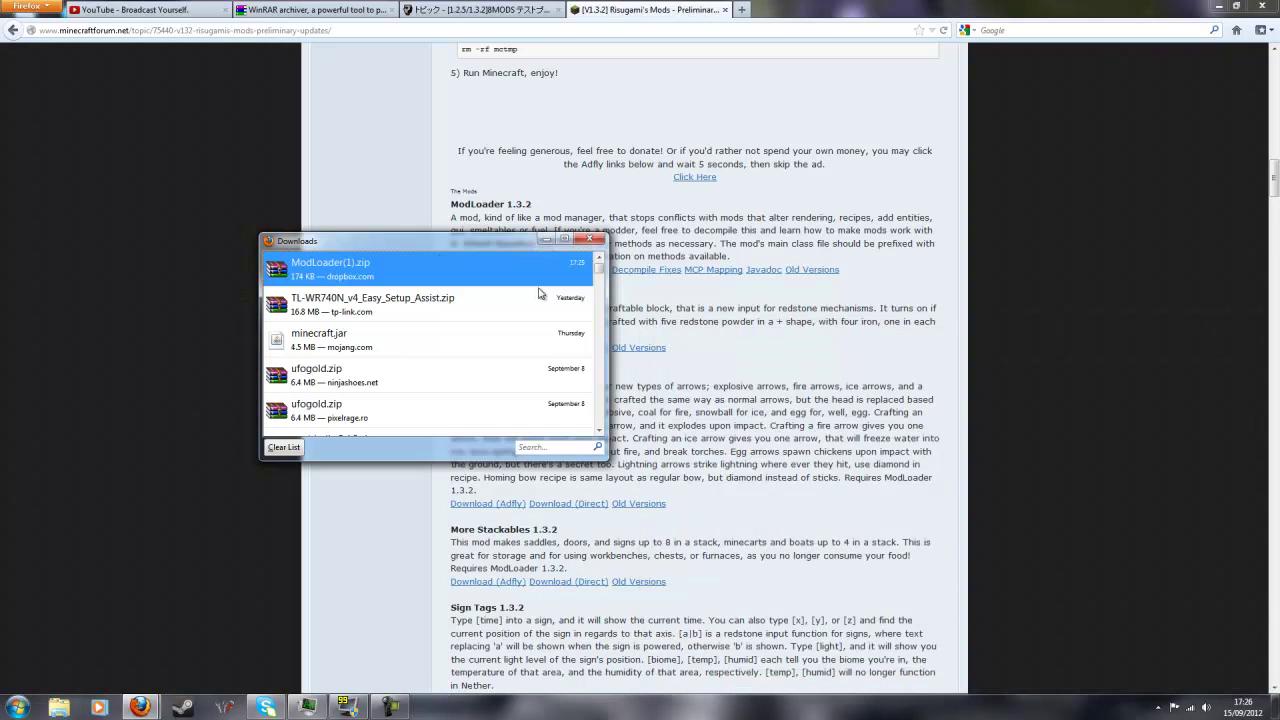
pyautogui.click(549, 243)
pyautogui.scroll(10, 1125, 535)
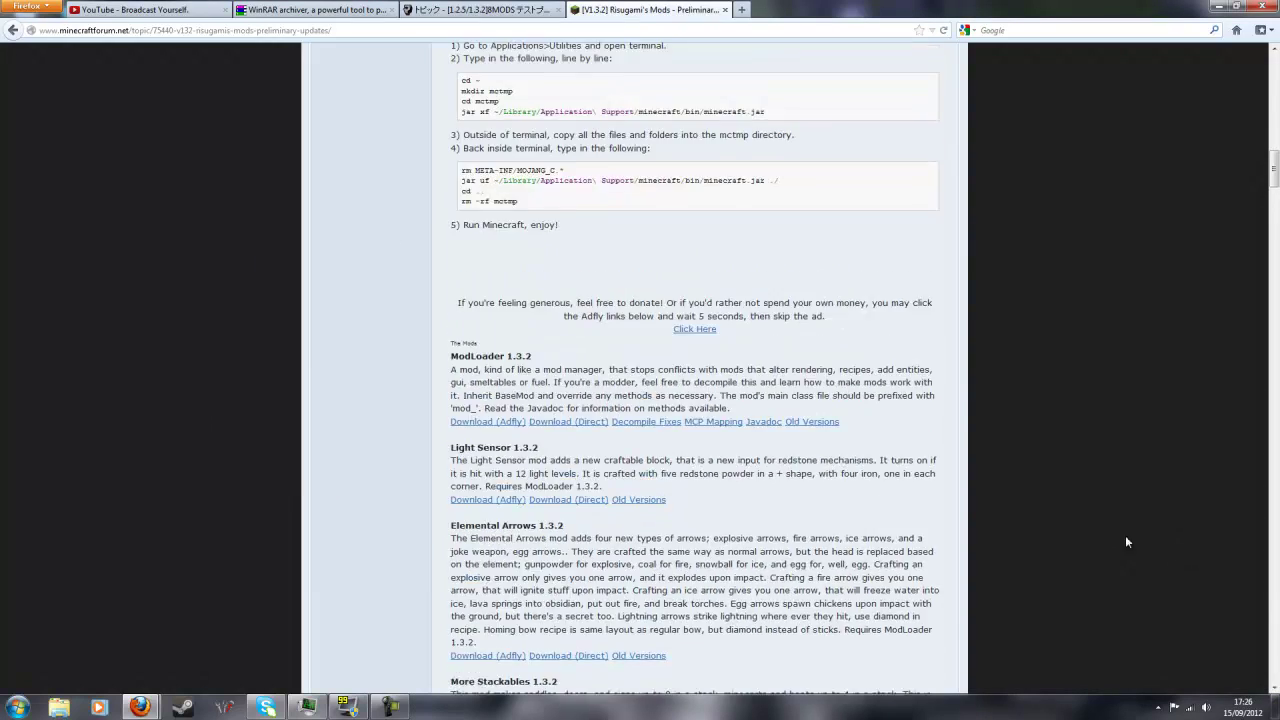
pyautogui.scroll(15, 1118, 531)
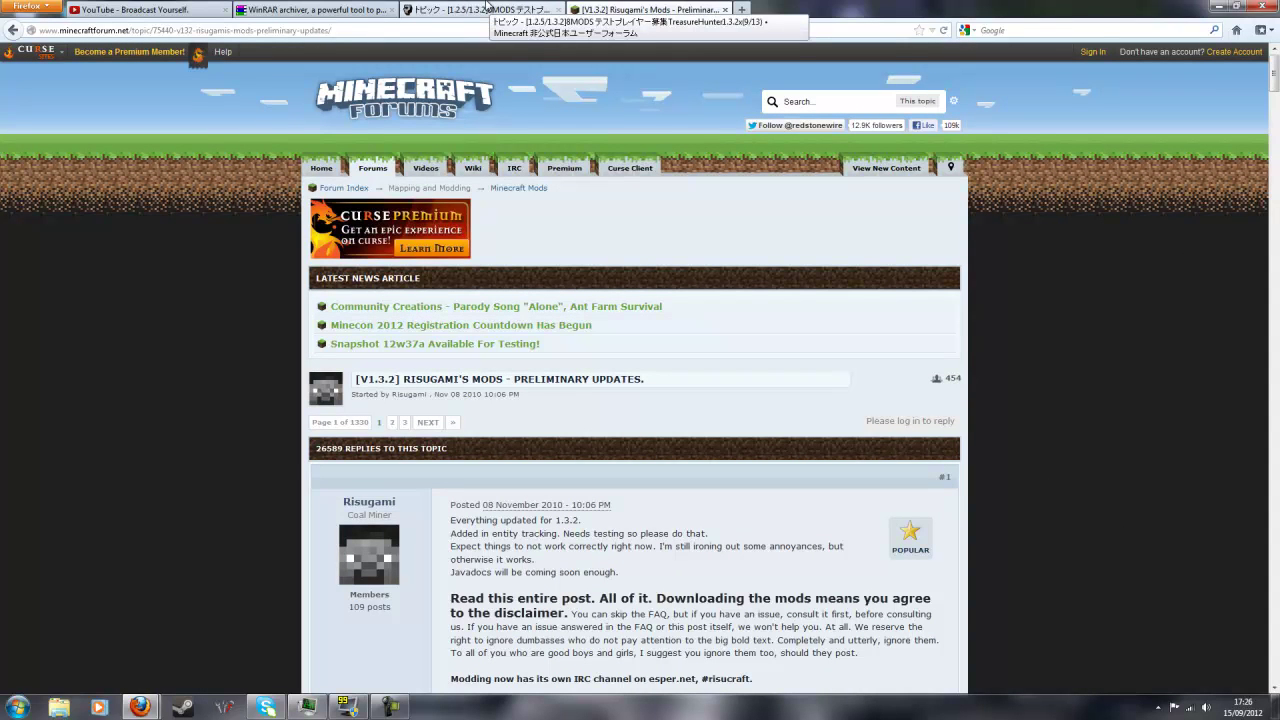
# Go to the Minecraftuser.jp tab and find VIII's Hanabi post with its 1.3.2 download links.
pyautogui.click(487, 7)
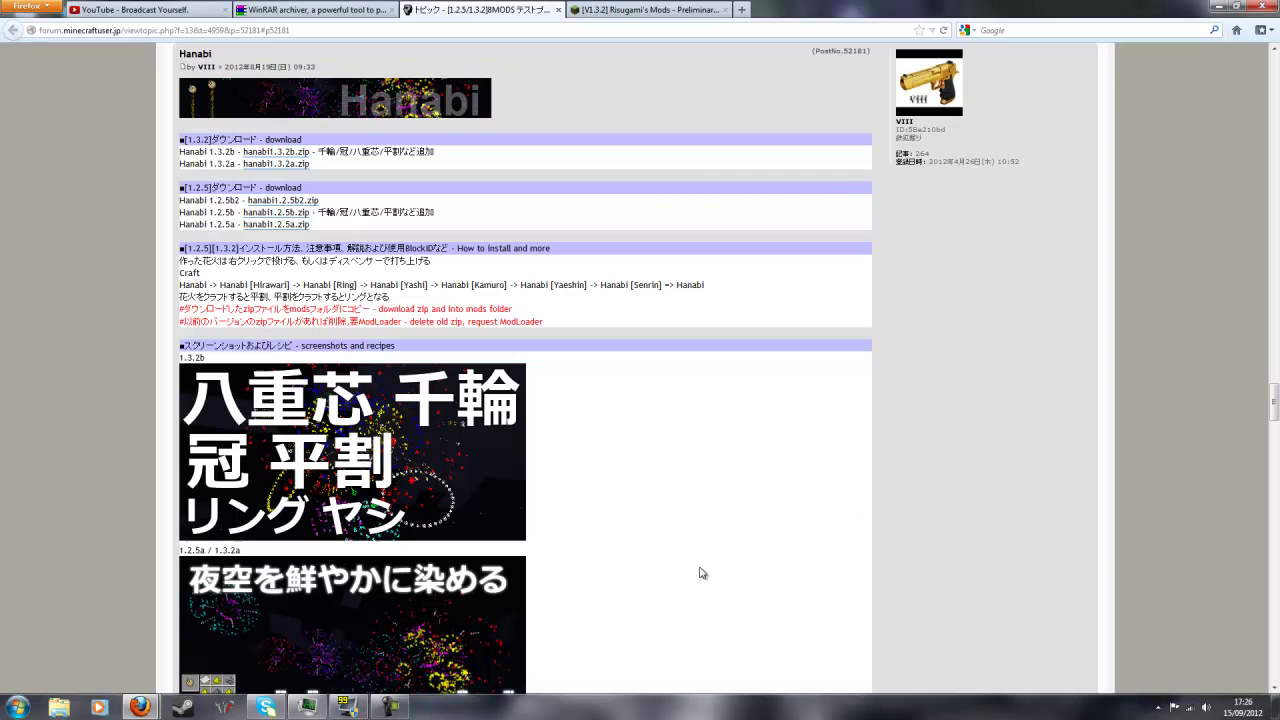
pyautogui.click(390, 708)
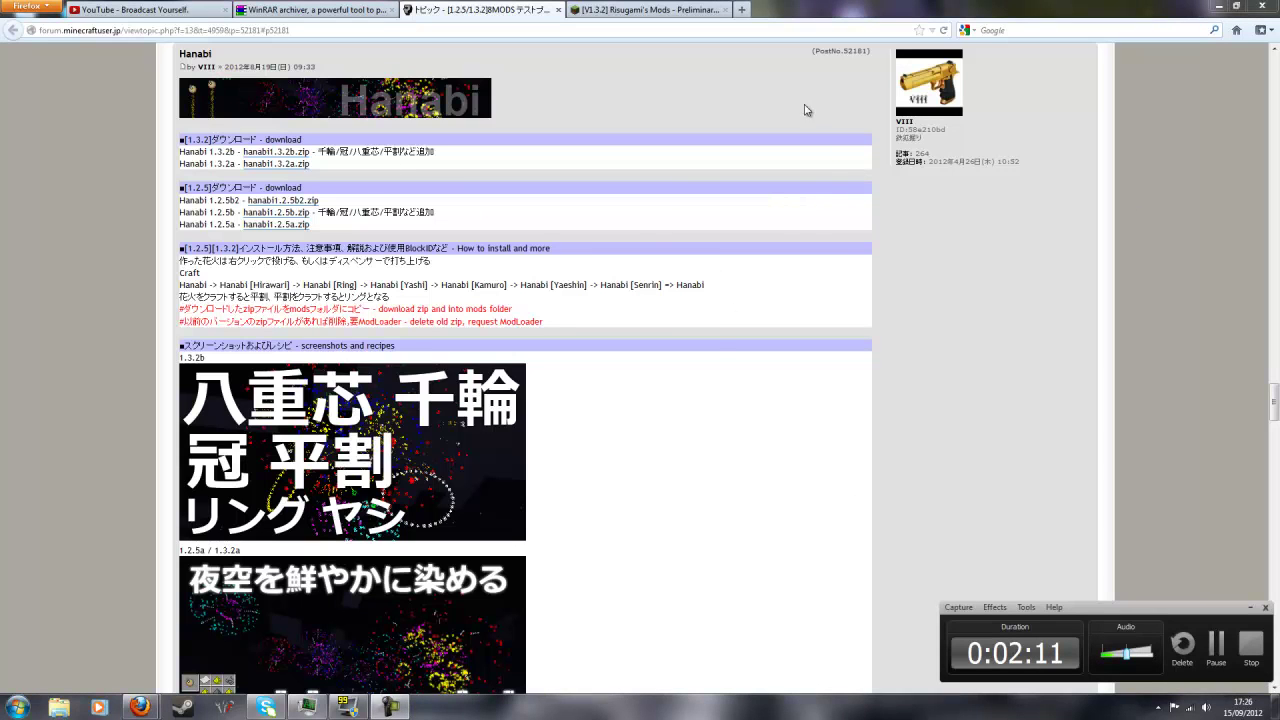
pyautogui.click(1250, 607)
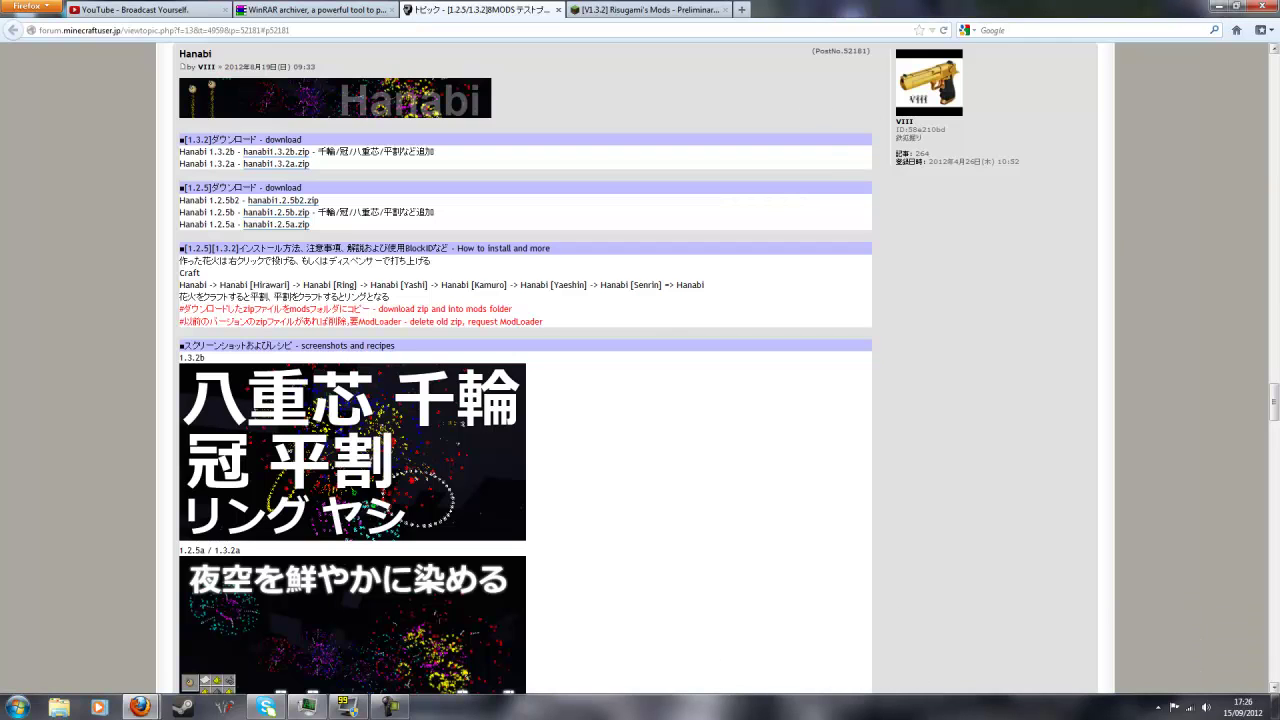
pyautogui.scroll(5, 1118, 389)
pyautogui.scroll(-3, 789, 234)
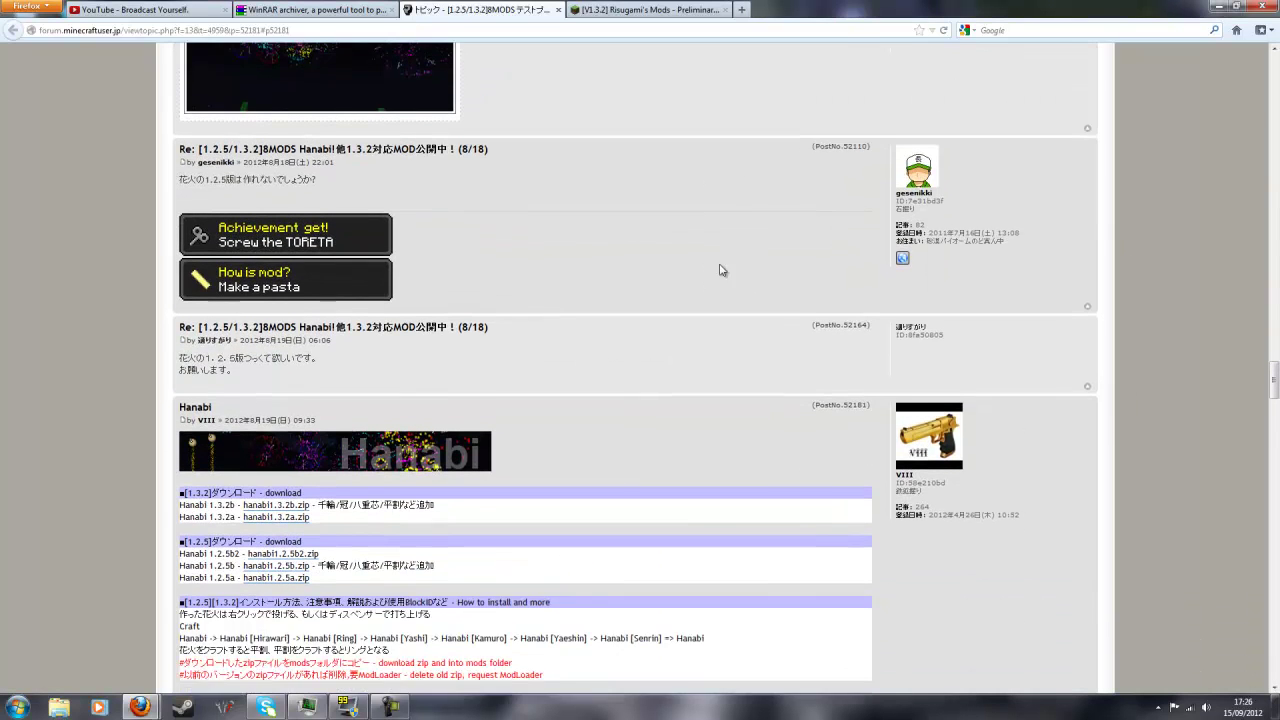
pyautogui.scroll(-3, 701, 284)
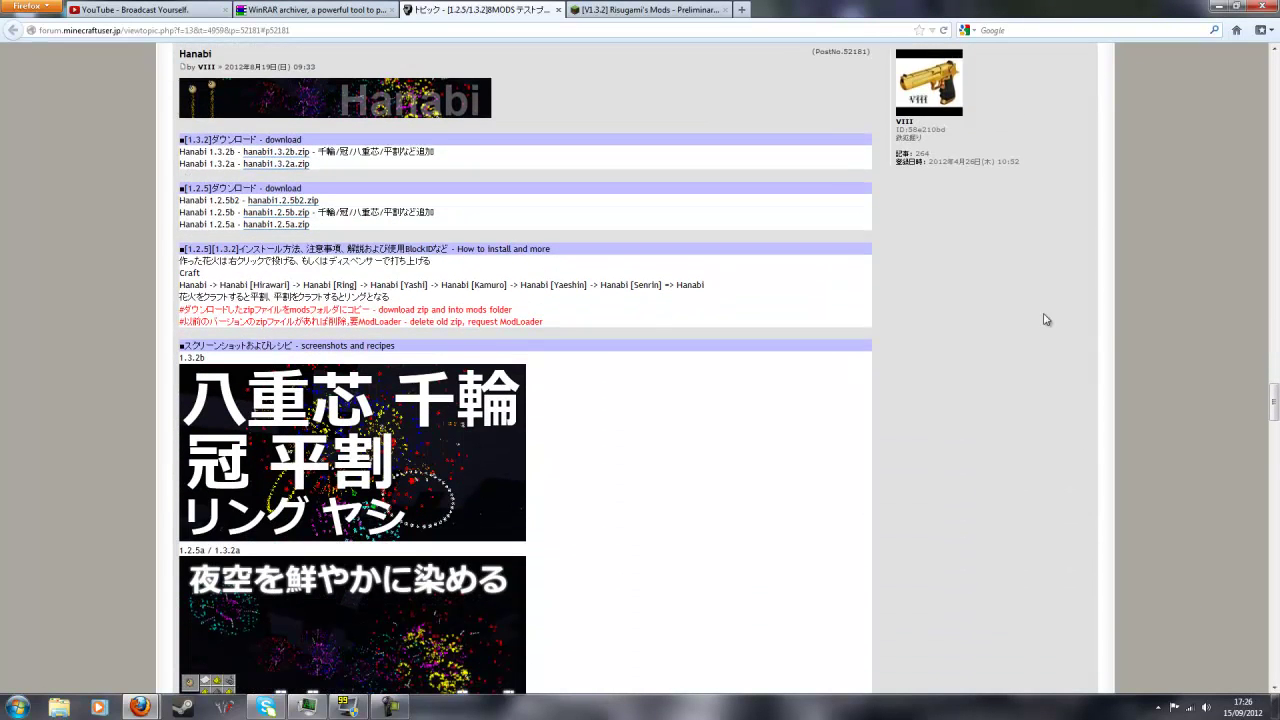
pyautogui.scroll(1, 730, 328)
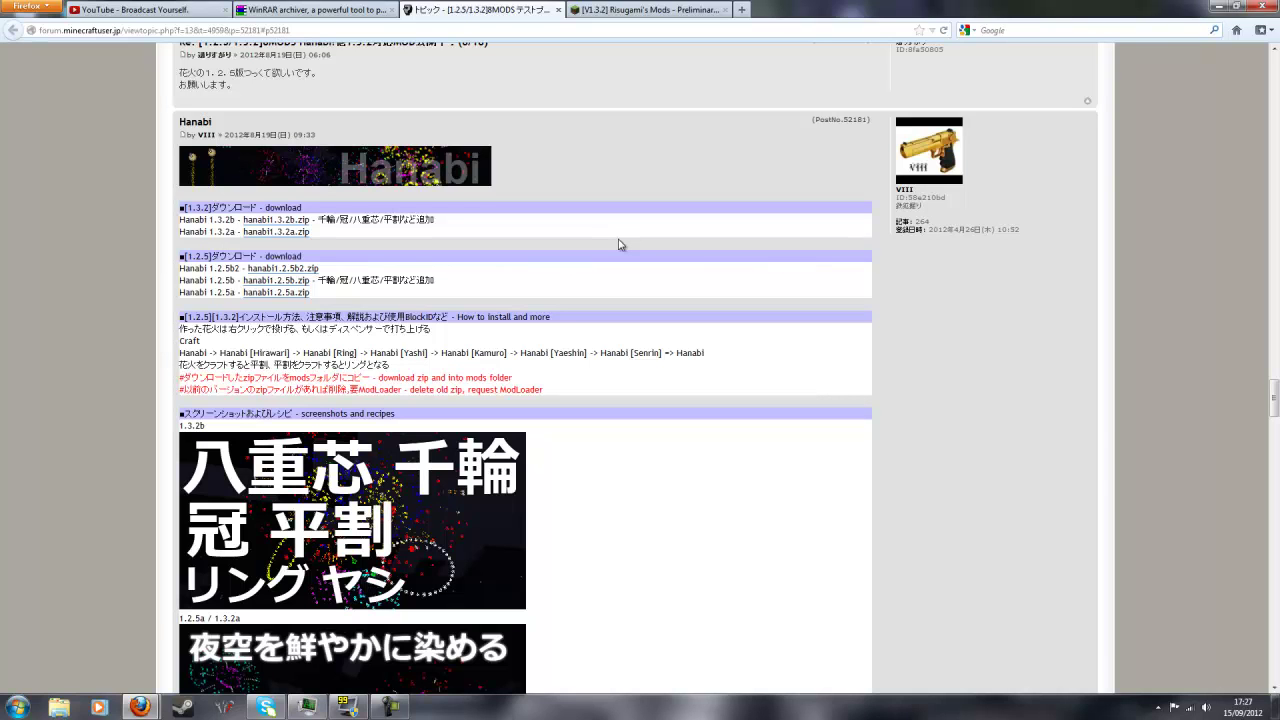
# Save hanabi1.3.2a.zip from the Hanabi post and minimize the Downloads window.
pyautogui.click(259, 244)
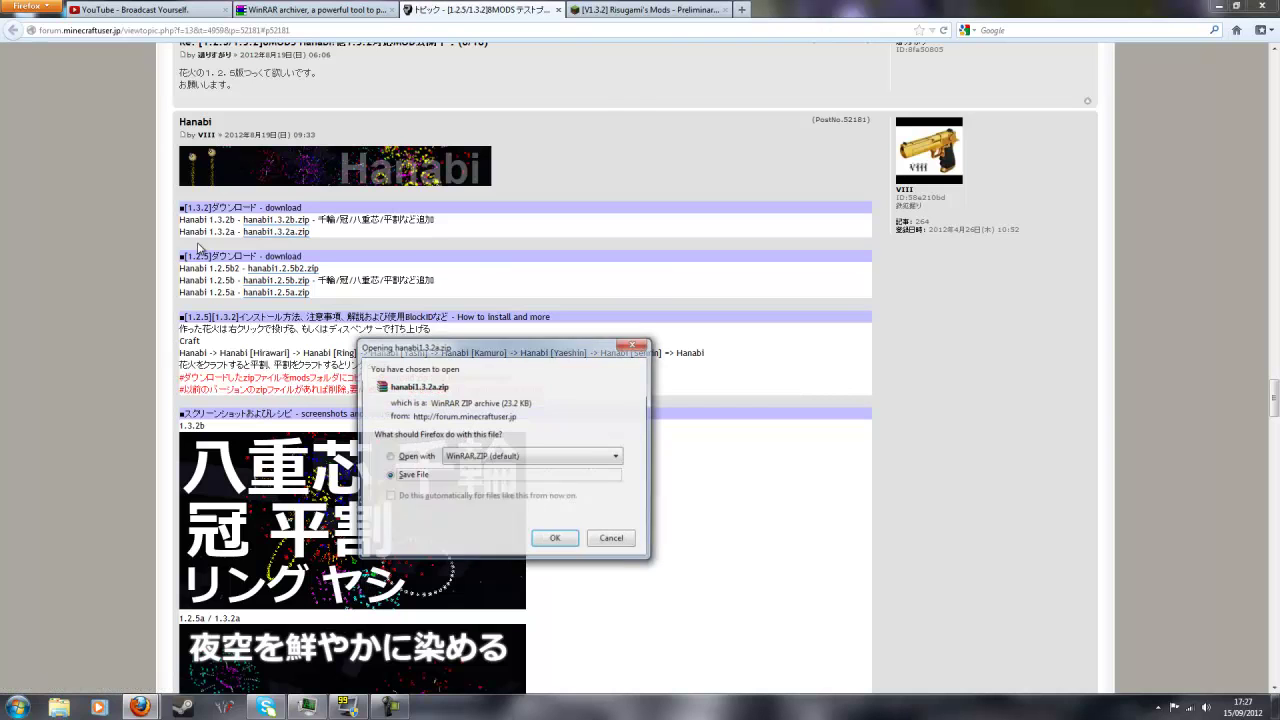
pyautogui.click(556, 540)
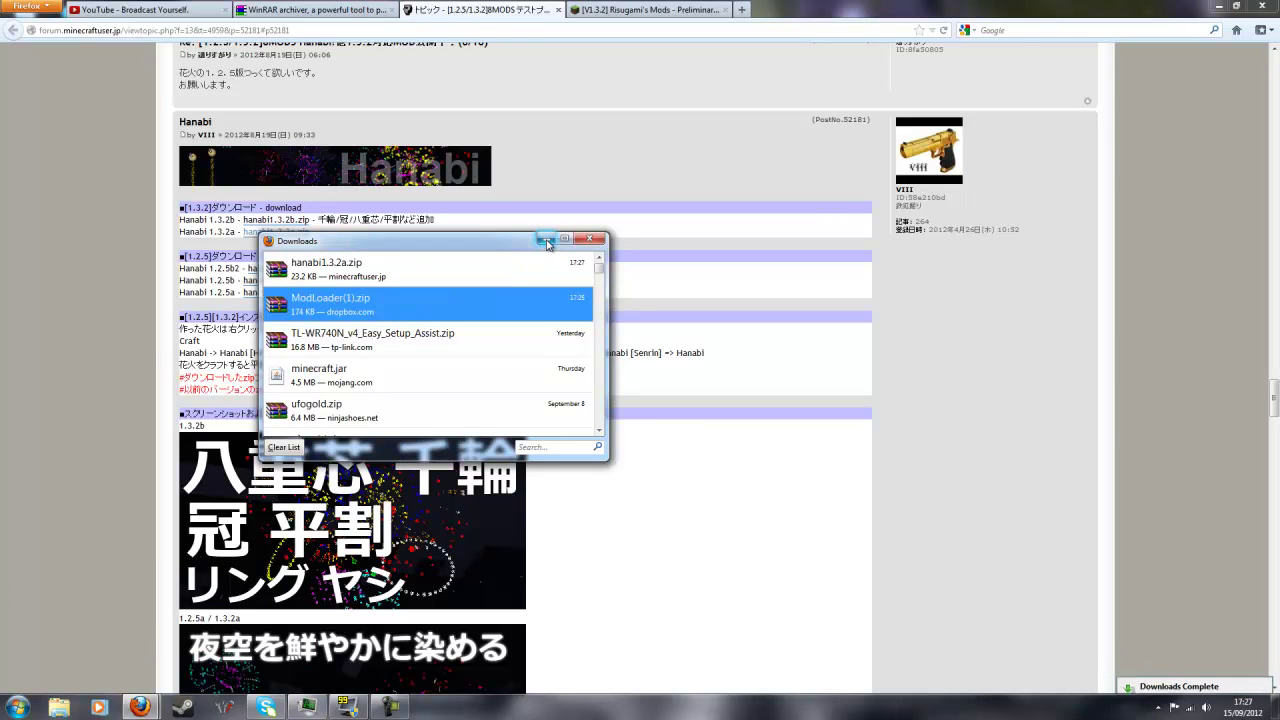
pyautogui.click(546, 240)
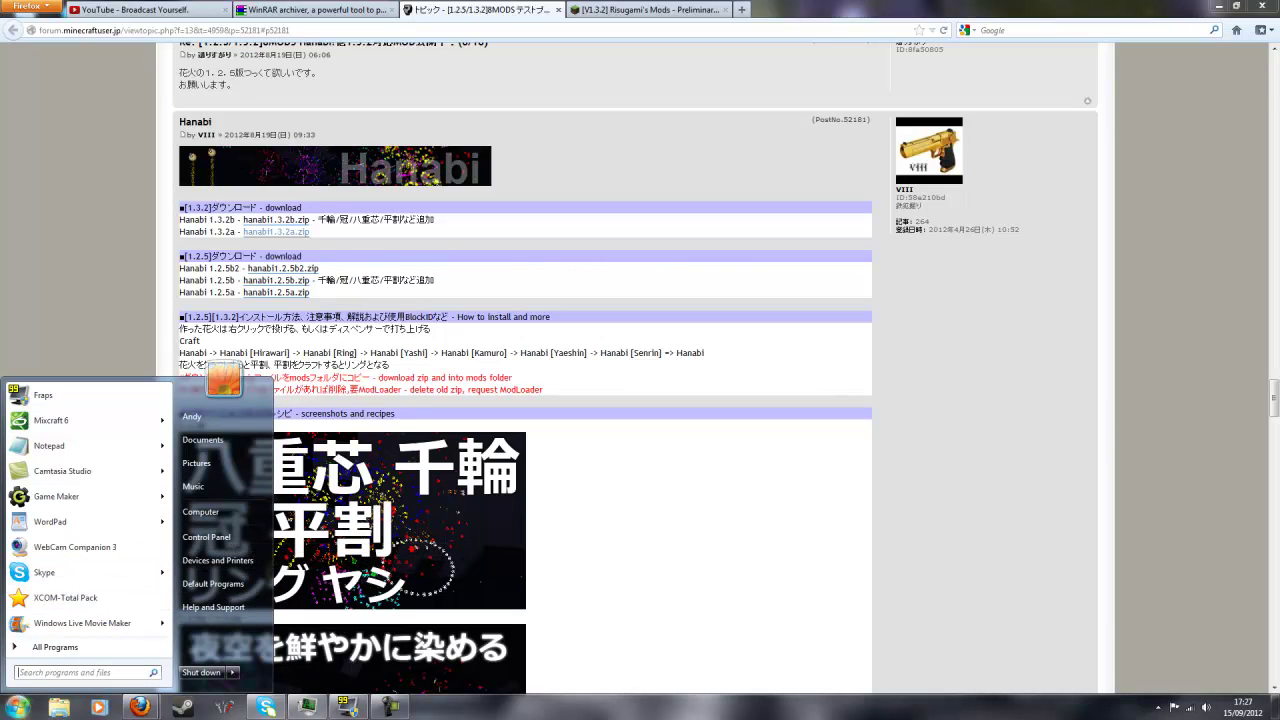
# Search the Start menu for %appdata% to reach the Roaming folder.
pyautogui.click(57, 677)
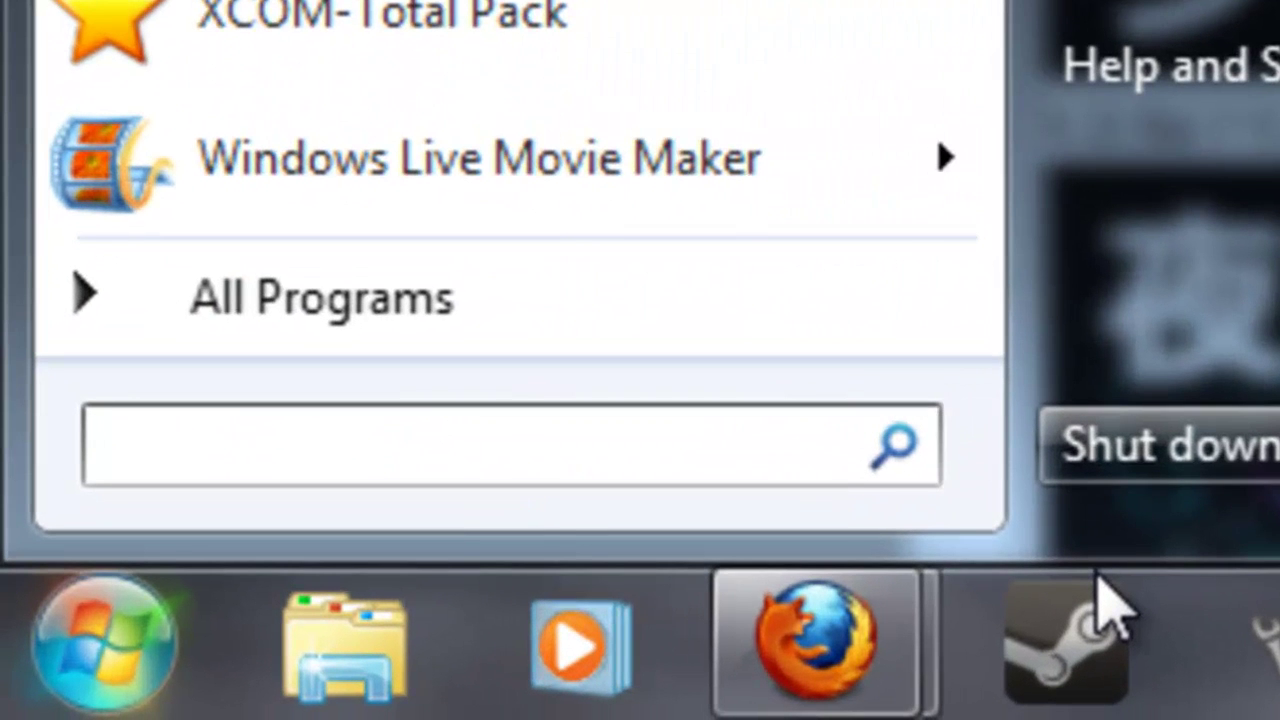
pyautogui.write('%')
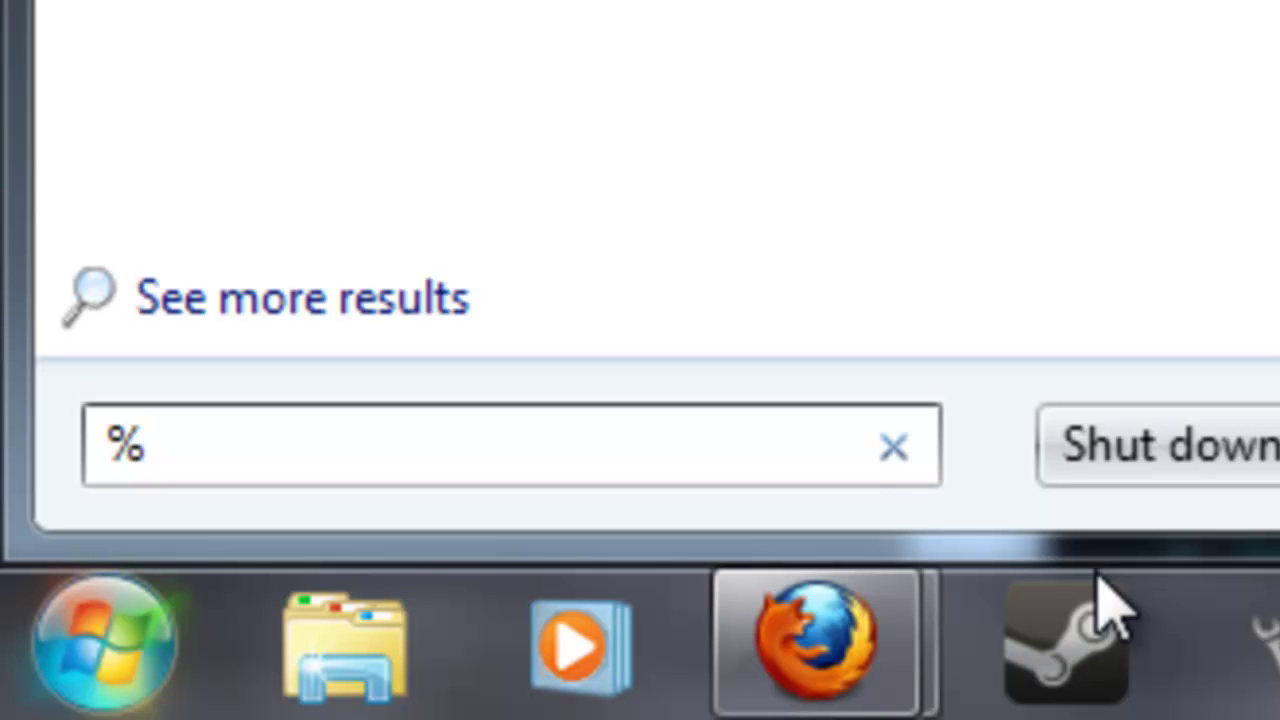
pyautogui.write('appdata')
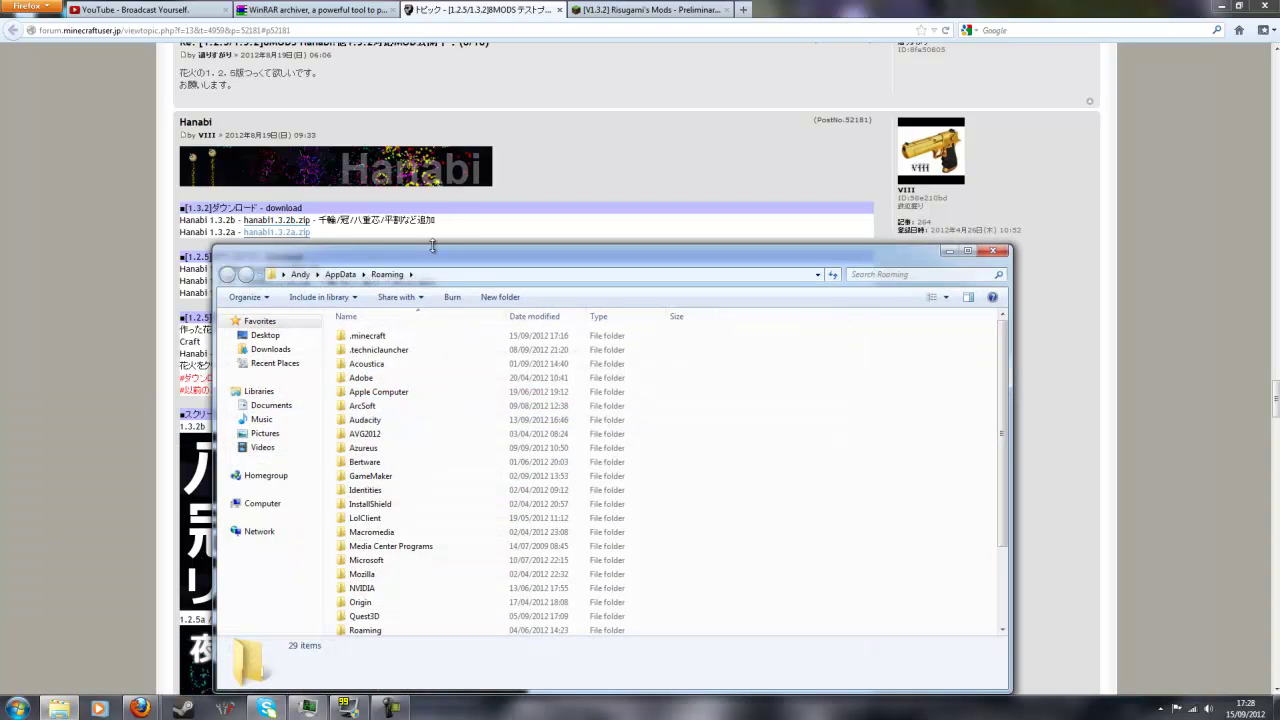
# Open .minecraft, glance into saves, then go into bin and select minecraft.jar.
pyautogui.doubleClick(399, 338)
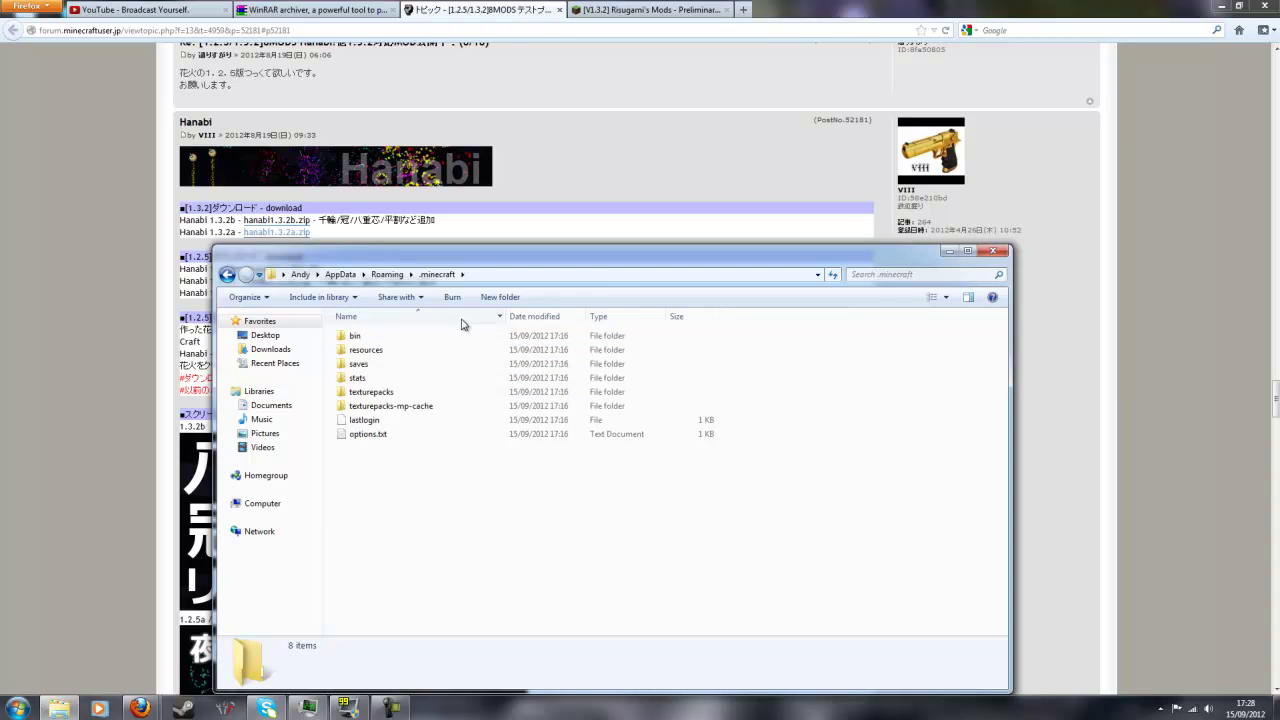
pyautogui.moveTo(447, 340)
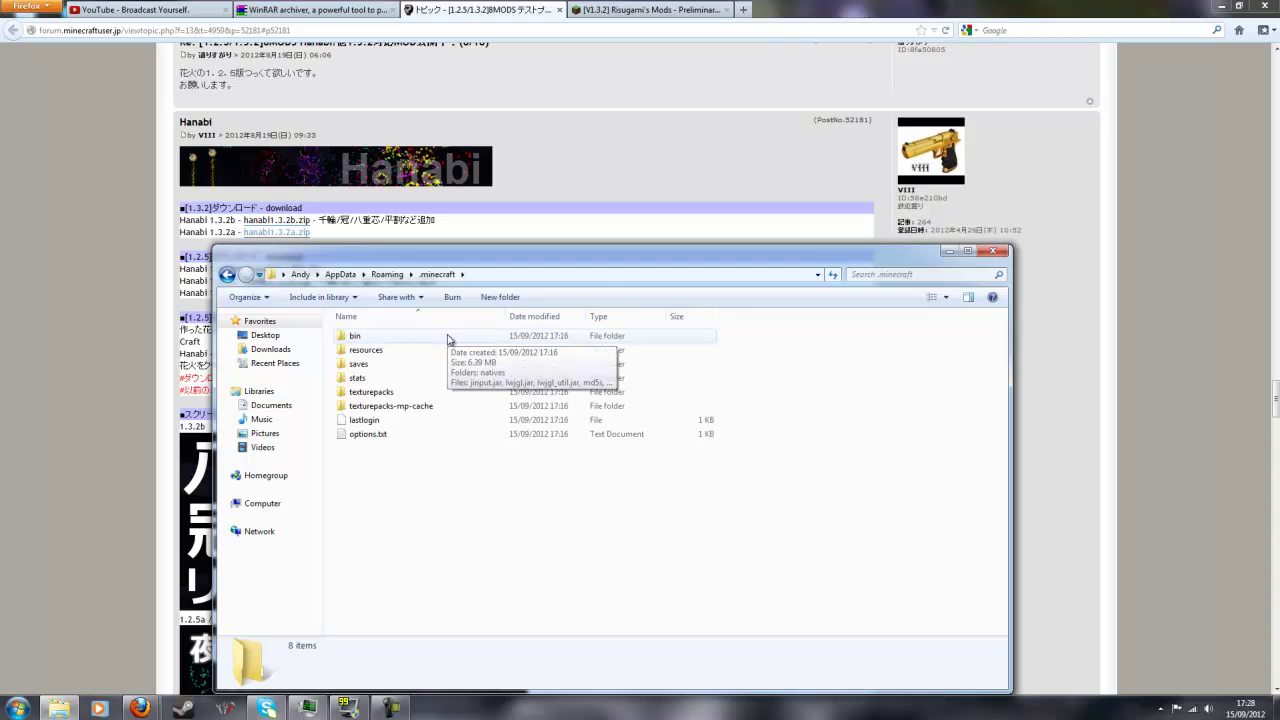
pyautogui.doubleClick(394, 366)
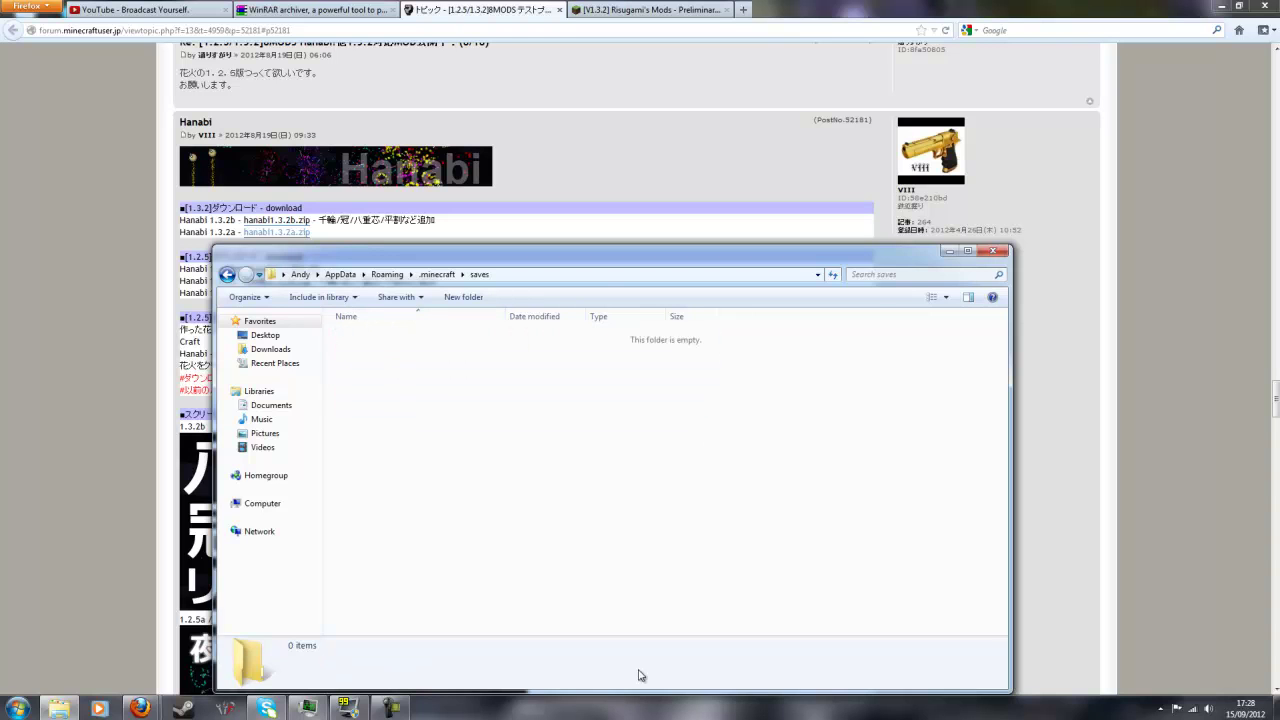
pyautogui.moveTo(640, 636)
pyautogui.mouseDown()
pyautogui.moveTo(627, 413)
pyautogui.moveTo(589, 668)
pyautogui.moveTo(594, 617)
pyautogui.mouseUp()
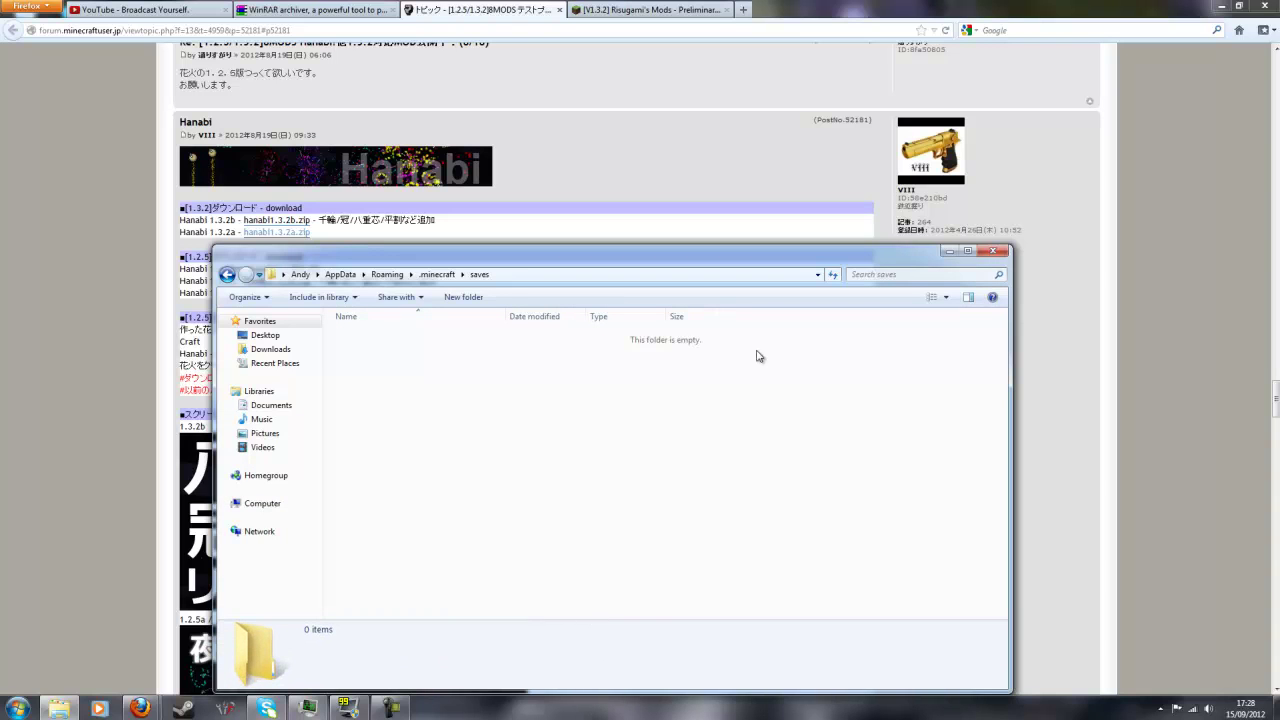
pyautogui.click(227, 275)
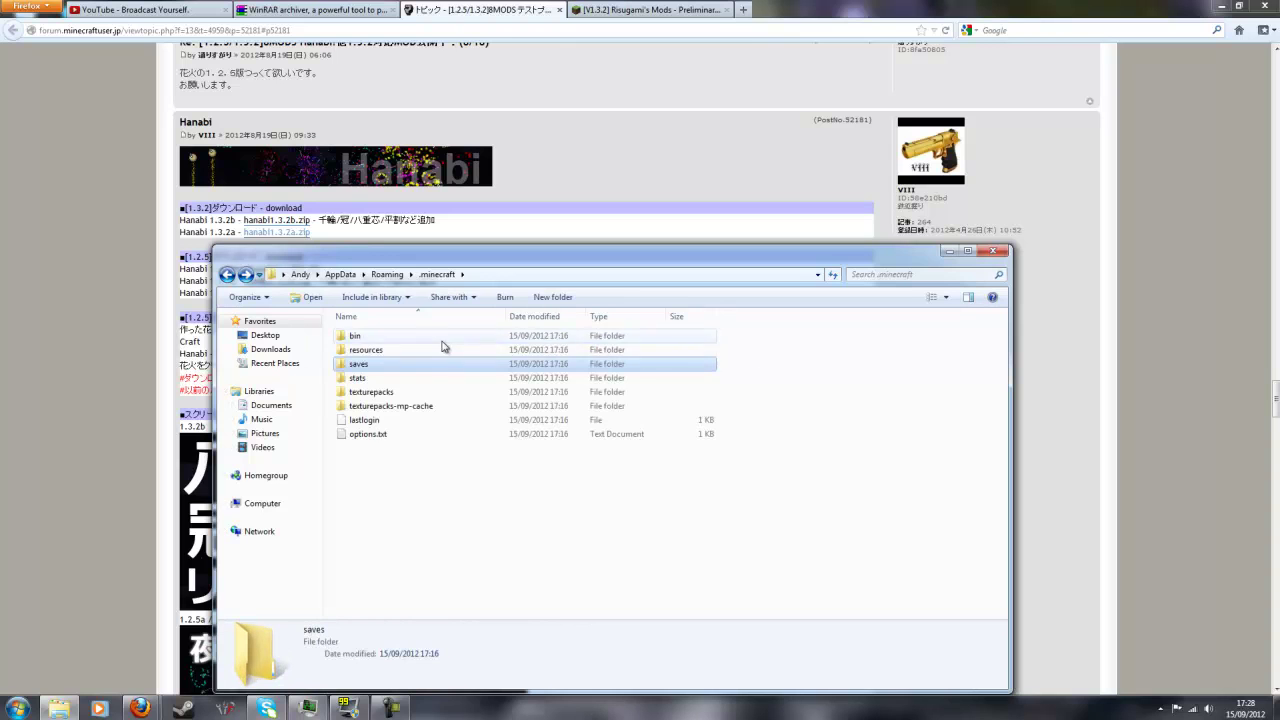
pyautogui.doubleClick(440, 339)
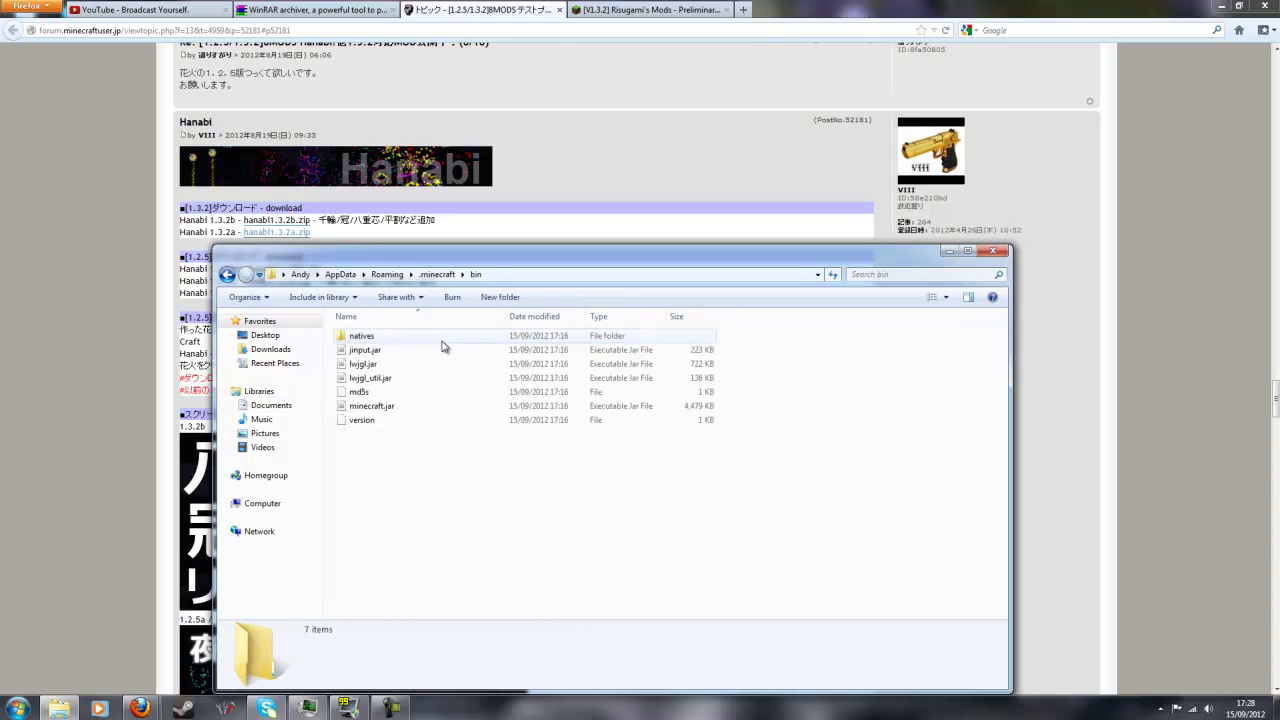
pyautogui.click(497, 407)
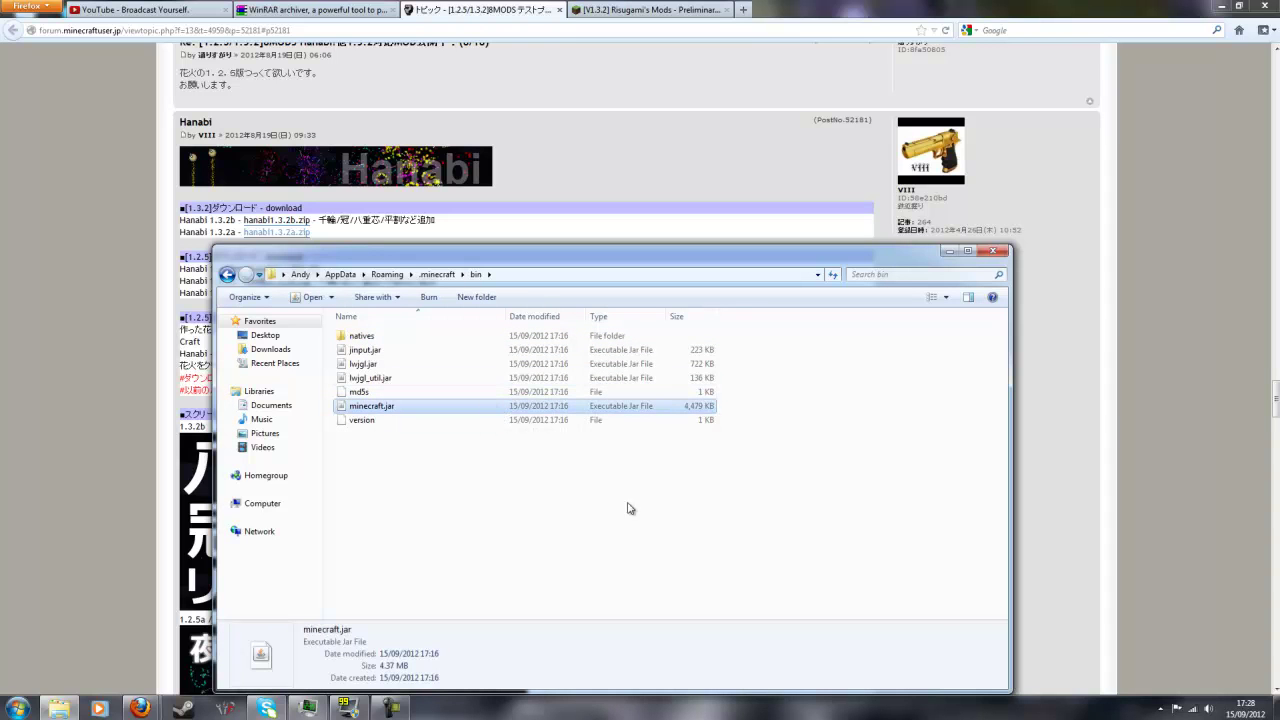
# Bring up minecraft.jar's Open with submenu to reach WinRAR archiver.
pyautogui.rightClick(485, 409)
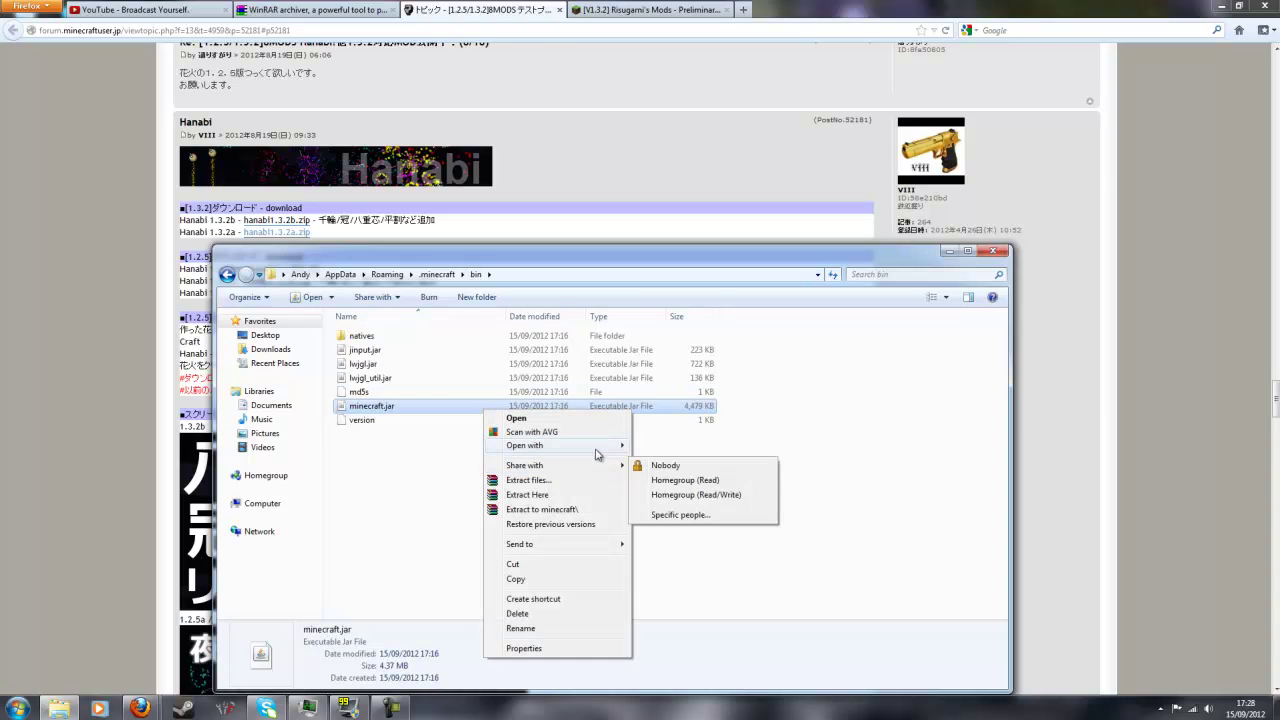
pyautogui.moveTo(595, 446)
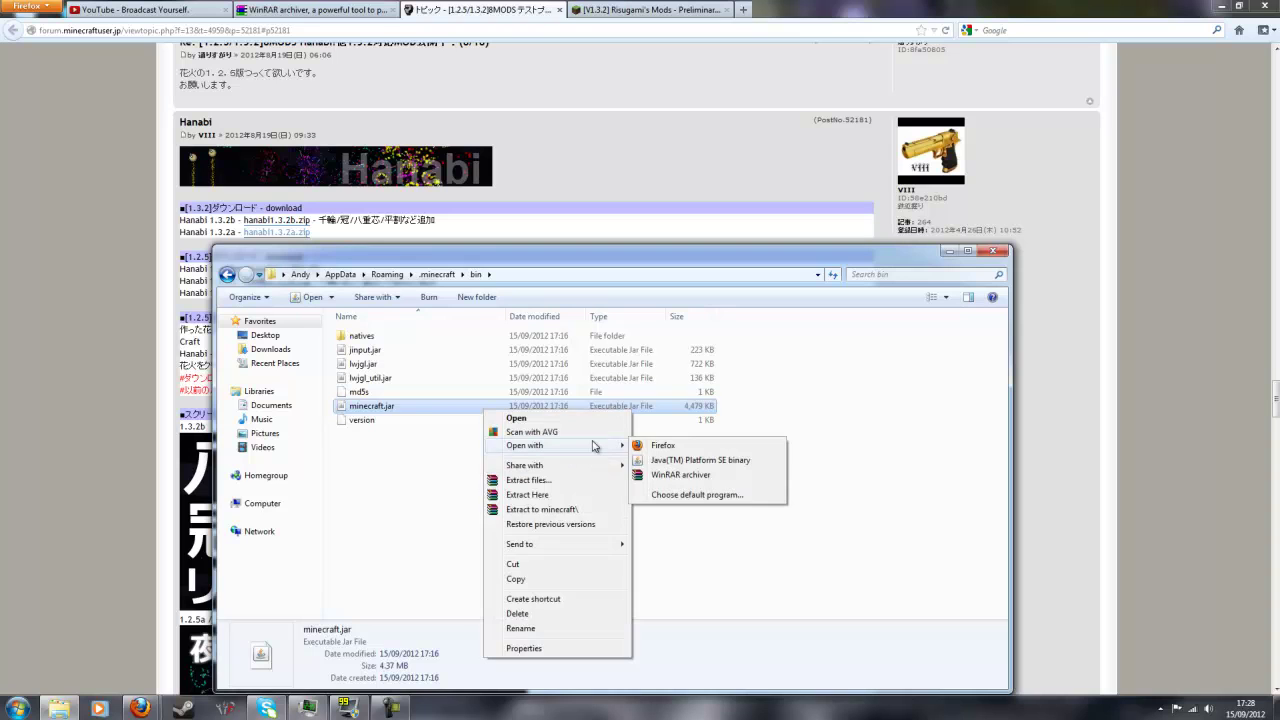
pyautogui.click(791, 443)
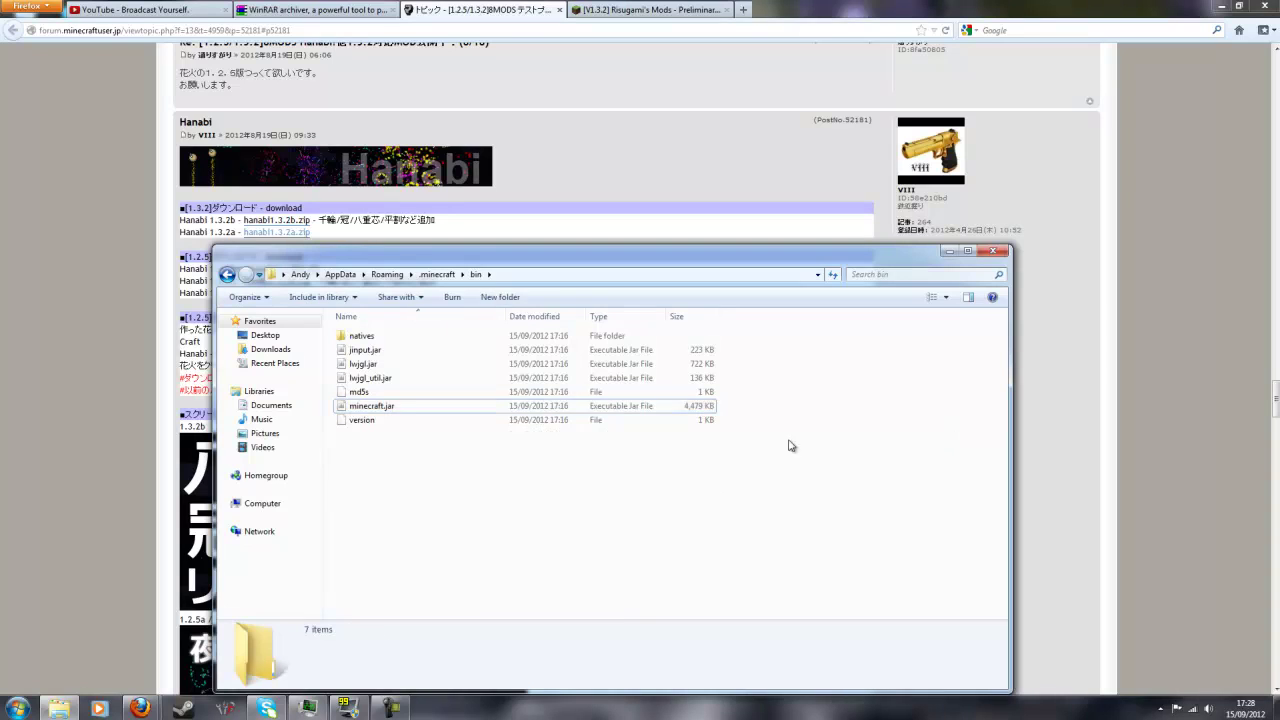
pyautogui.click(410, 410)
pyautogui.rightClick(411, 409)
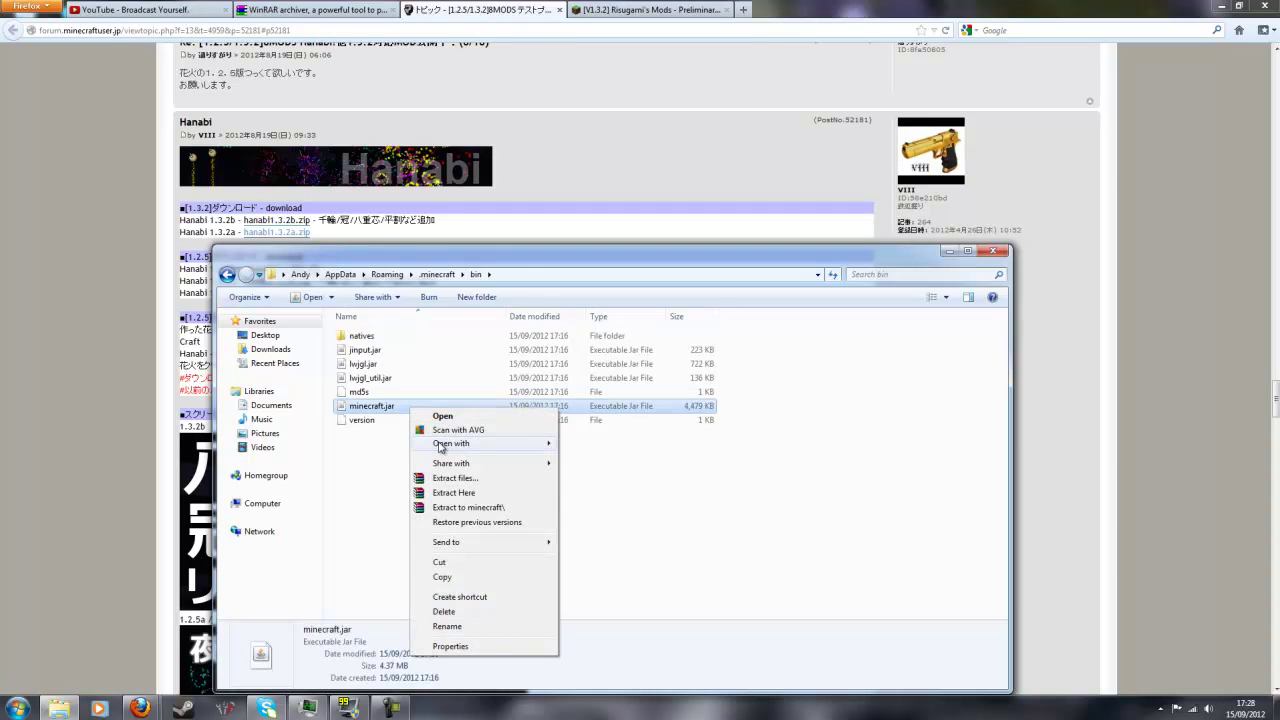
pyautogui.moveTo(440, 446)
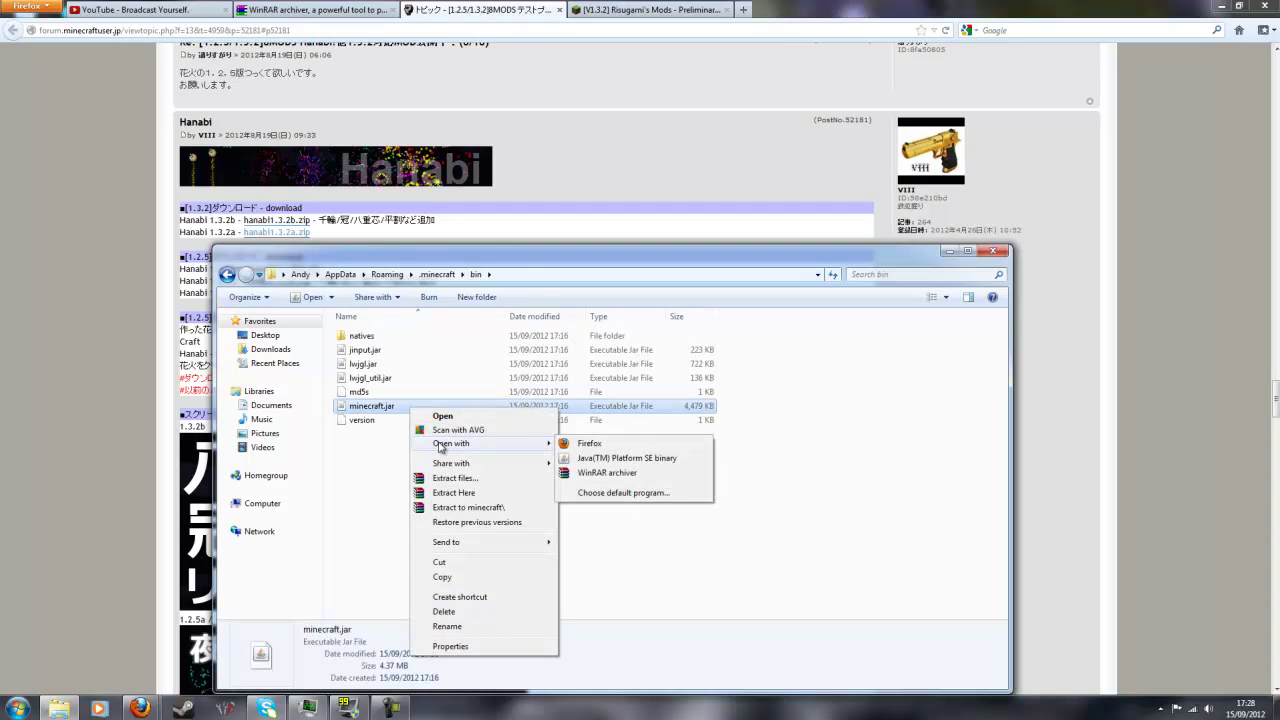
# Open minecraft.jar in WinRAR on the left half, sorted by Name descending, list at top.
pyautogui.click(634, 474)
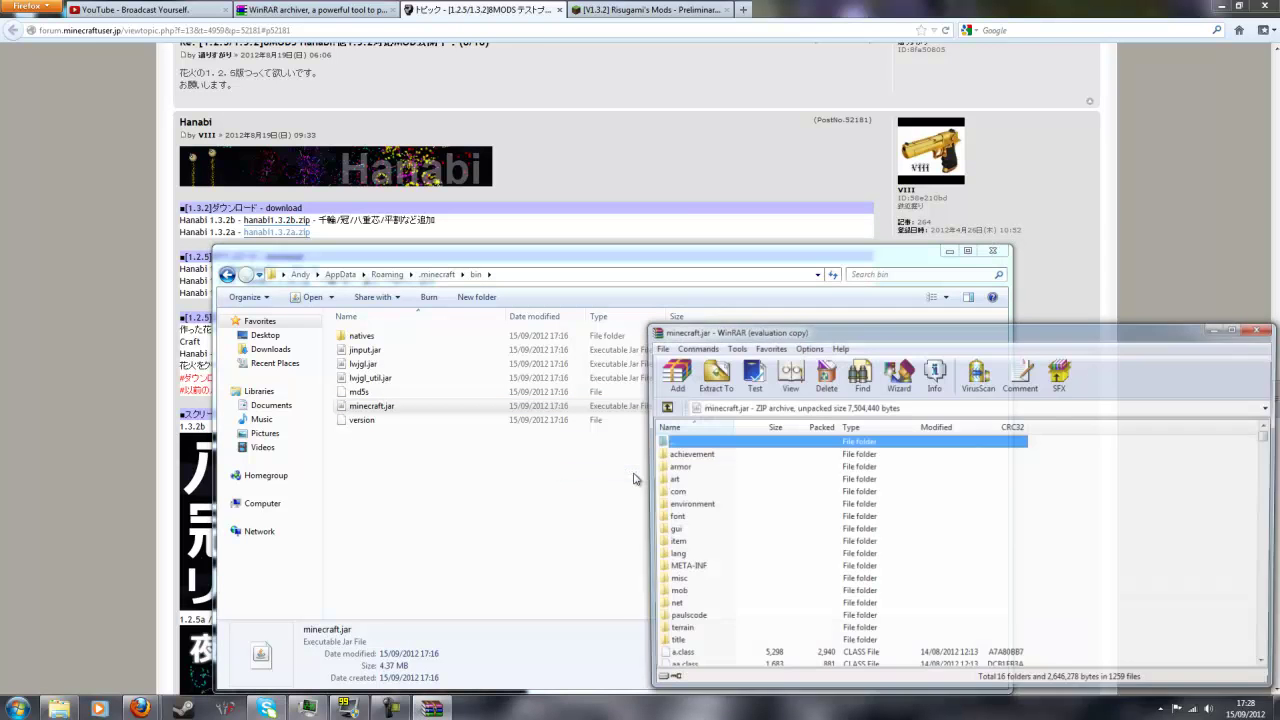
pyautogui.moveTo(1008, 337); pyautogui.dragTo(4, 292)
pyautogui.click(686, 437)
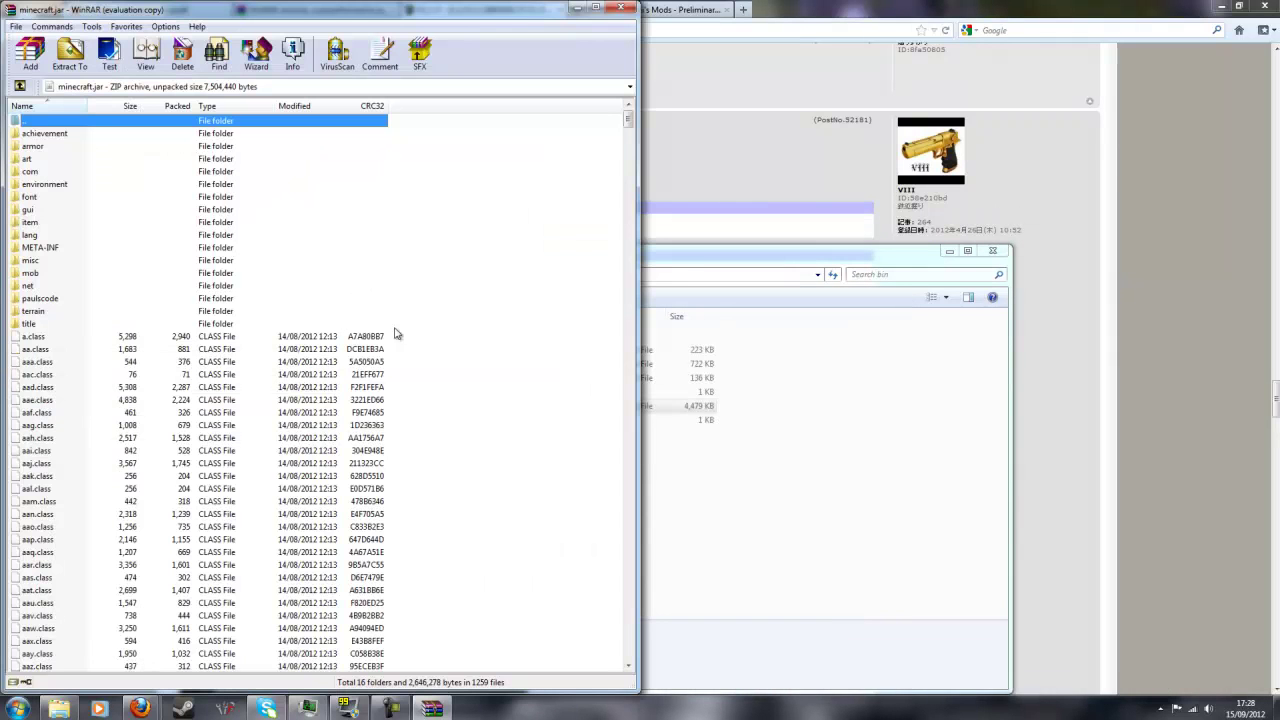
pyautogui.click(85, 106)
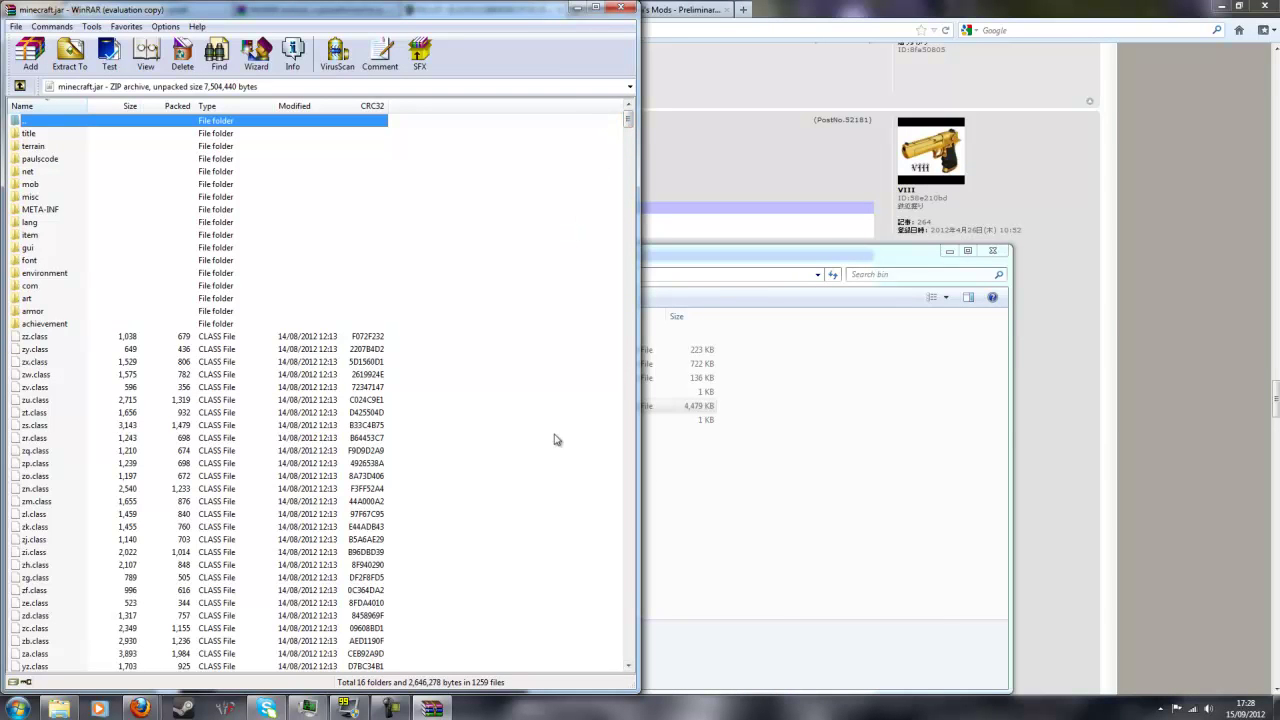
pyautogui.moveTo(630, 135)
pyautogui.mouseDown()
pyautogui.moveTo(631, 591)
pyautogui.moveTo(606, 577)
pyautogui.mouseUp()
pyautogui.press('Home')
# Delete the META-INF folder from minecraft.jar in WinRAR and confirm the deletion.
pyautogui.click(74, 214)
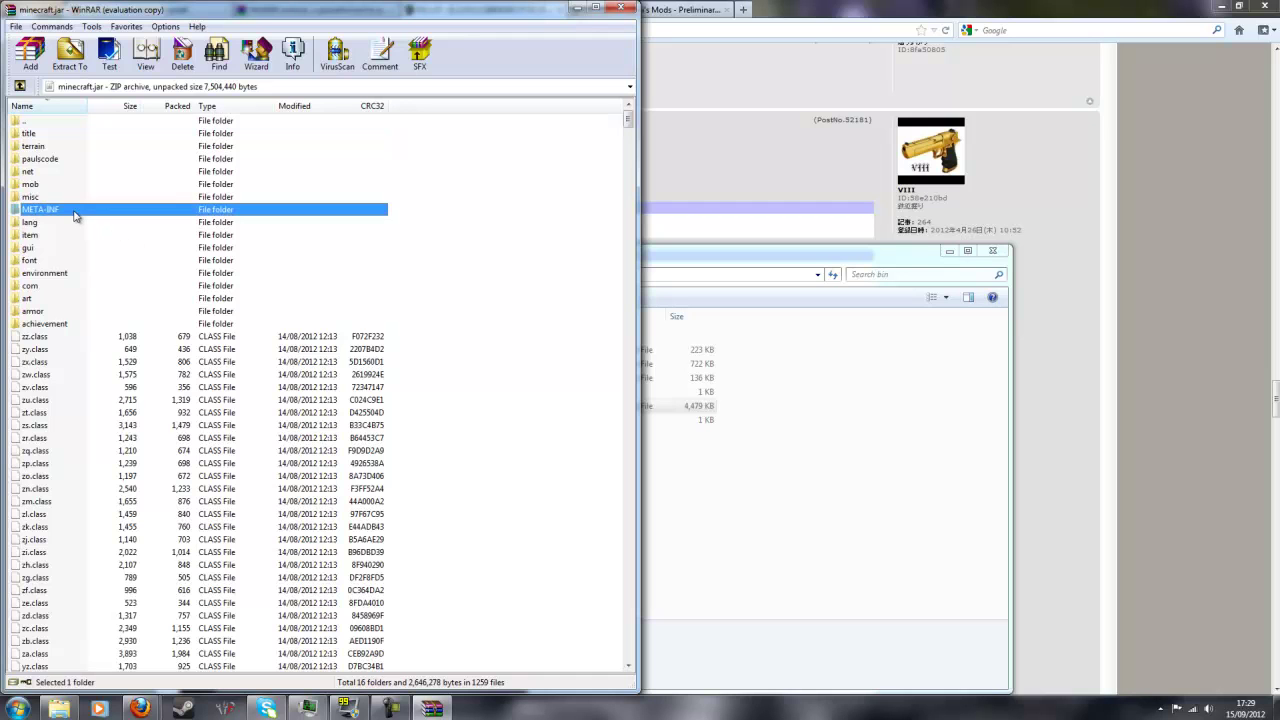
pyautogui.rightClick(74, 214)
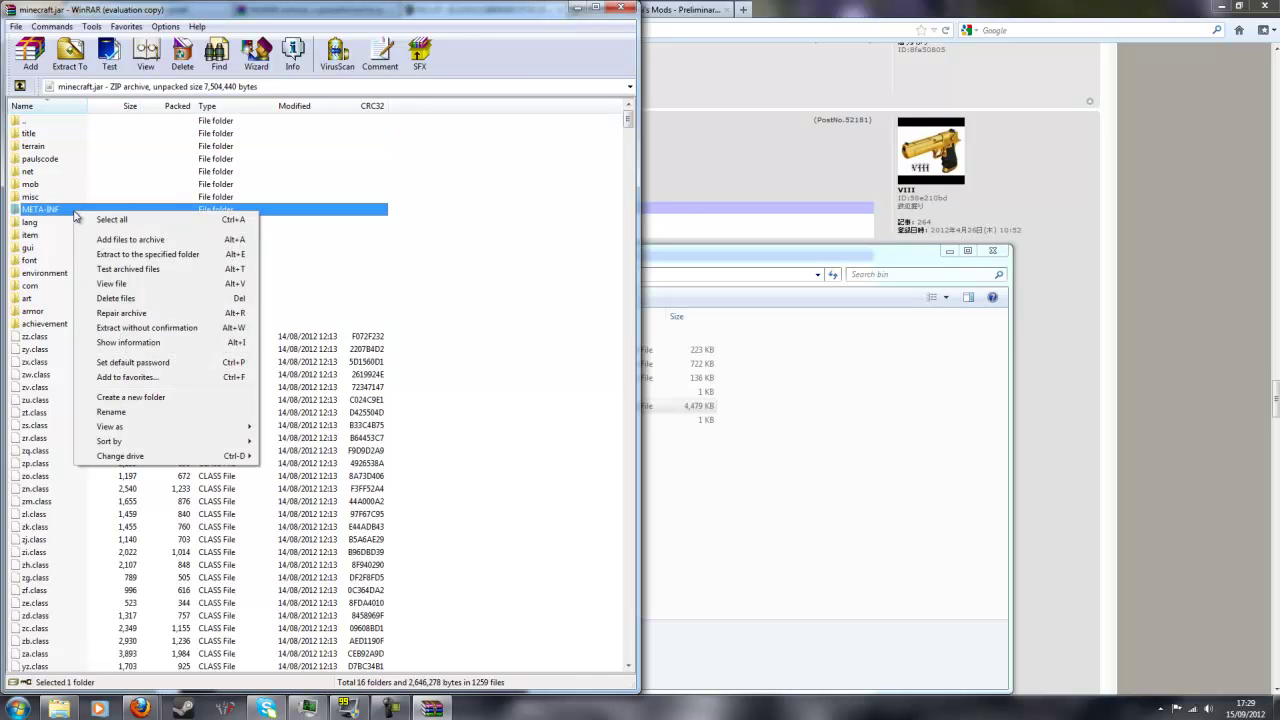
pyautogui.click(184, 300)
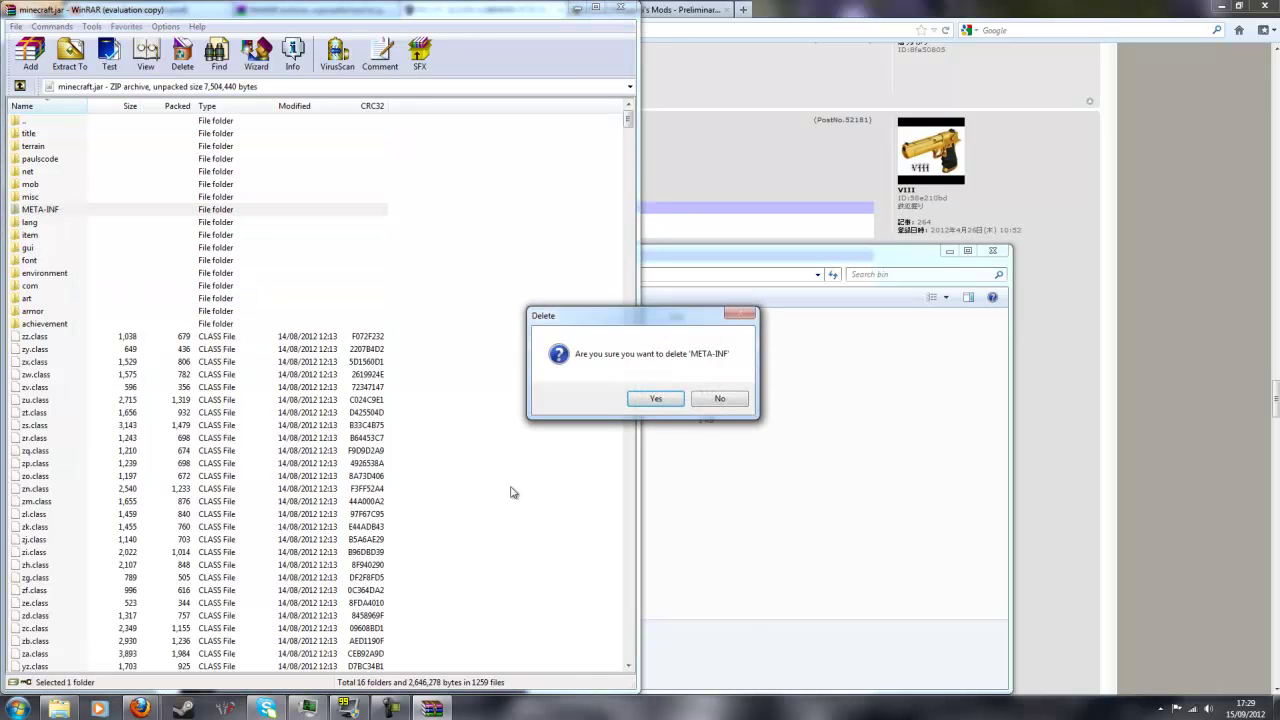
pyautogui.click(652, 399)
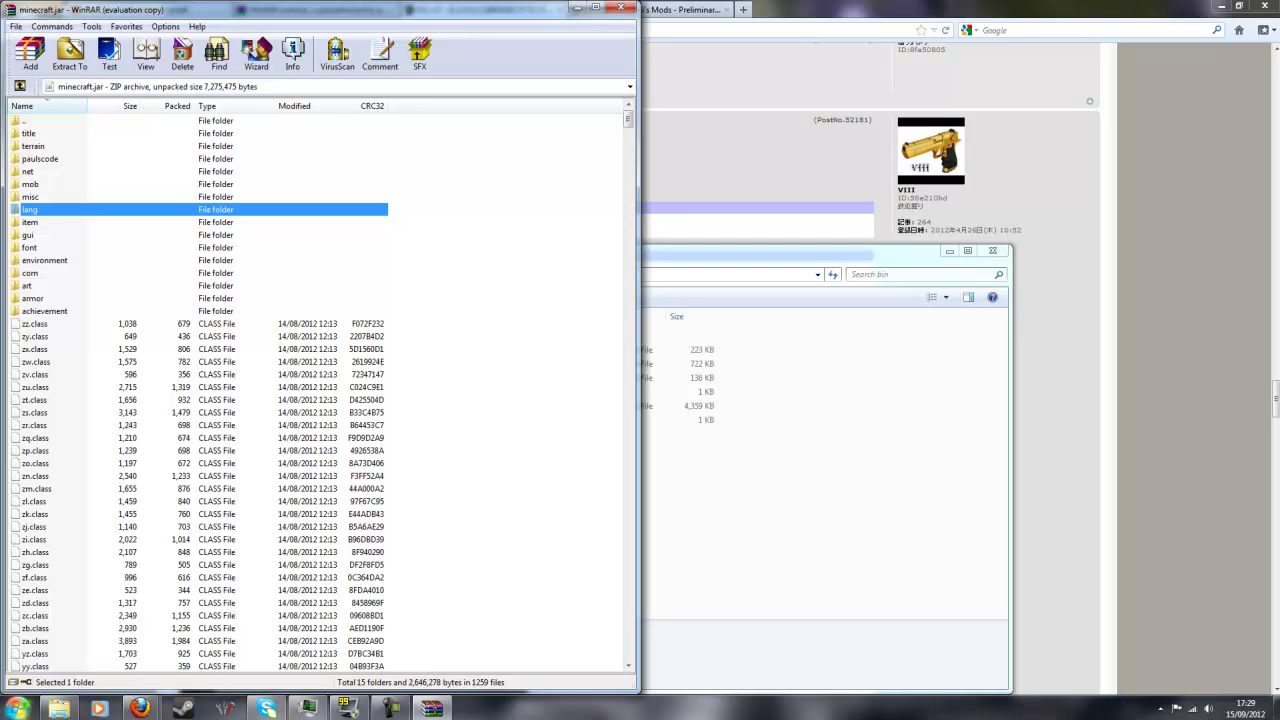
# Open the downloaded ModLoader(1).zip in WinRAR beside the minecraft.jar window.
pyautogui.click(18, 708)
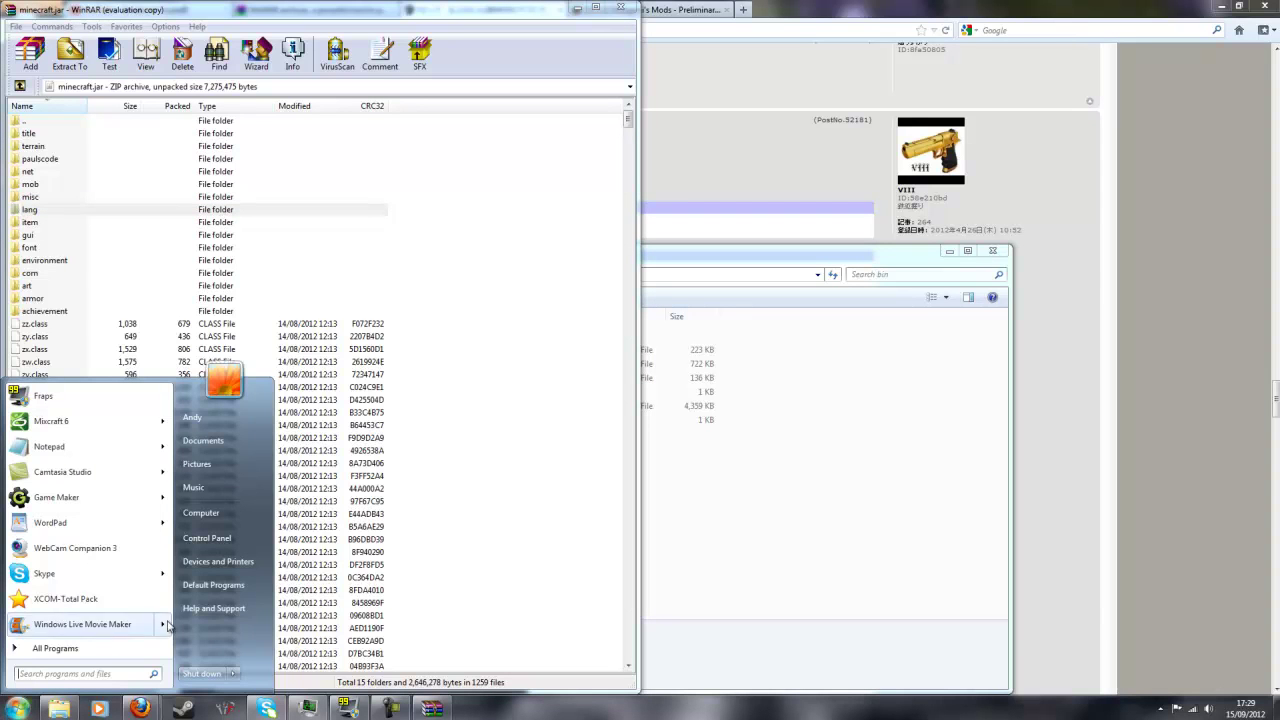
pyautogui.click(140, 708)
pyautogui.click(200, 640)
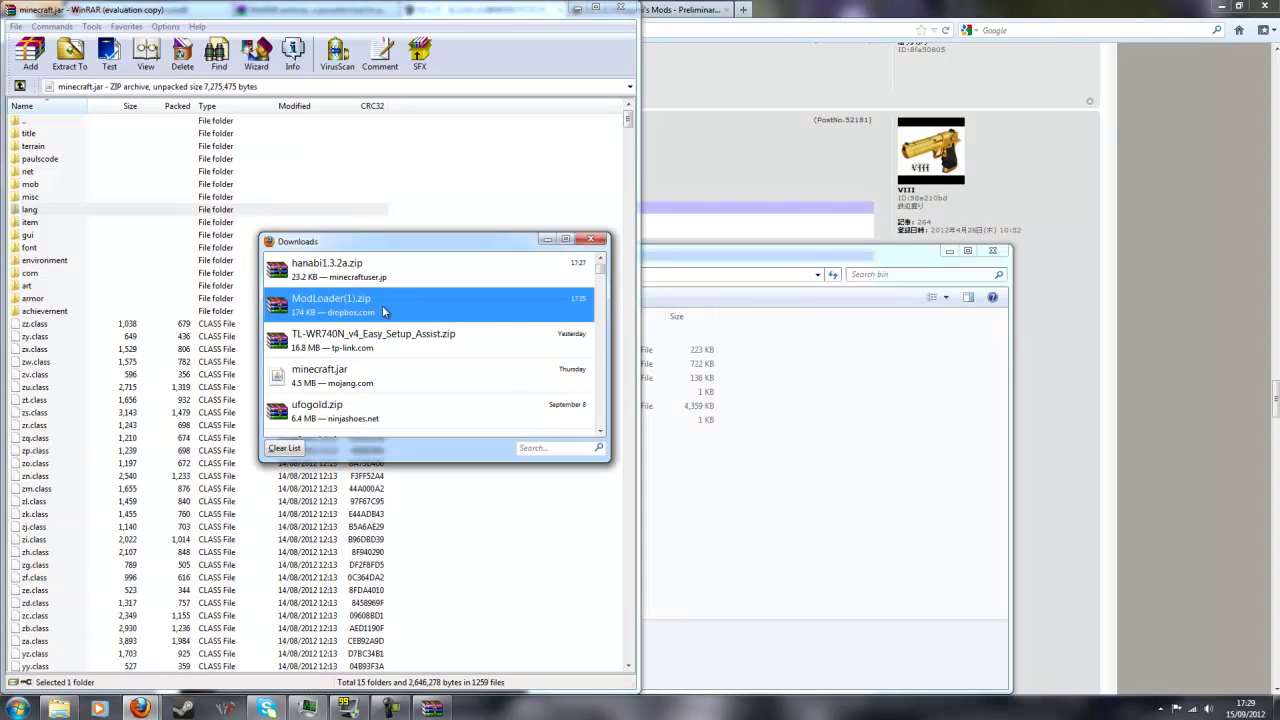
pyautogui.doubleClick(383, 305)
pyautogui.moveTo(534, 186); pyautogui.dragTo(1279, 190)
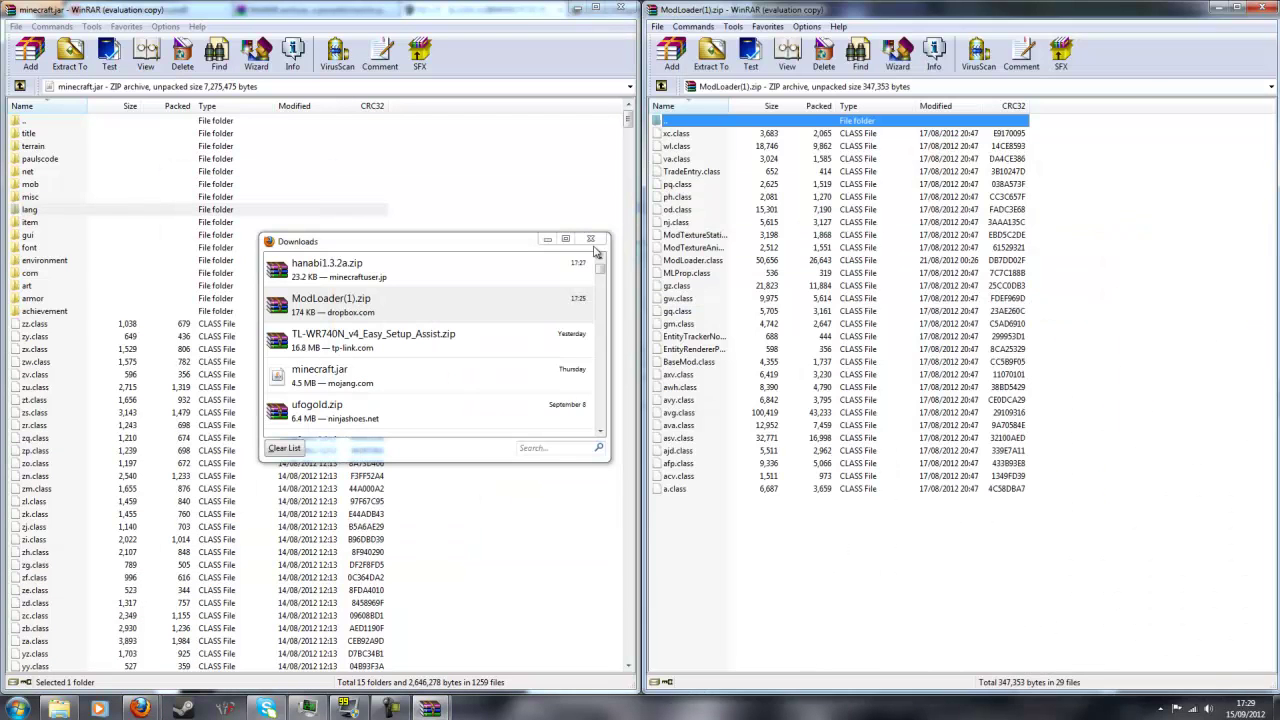
pyautogui.click(590, 240)
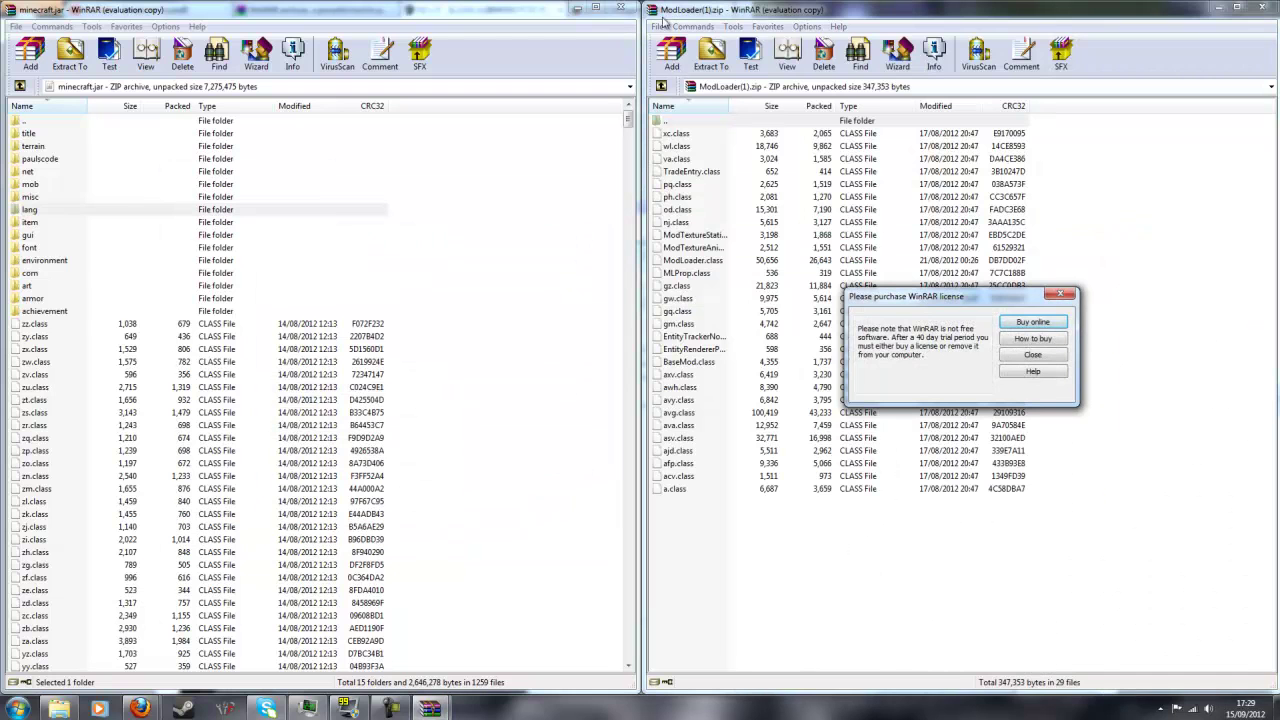
pyautogui.click(1061, 294)
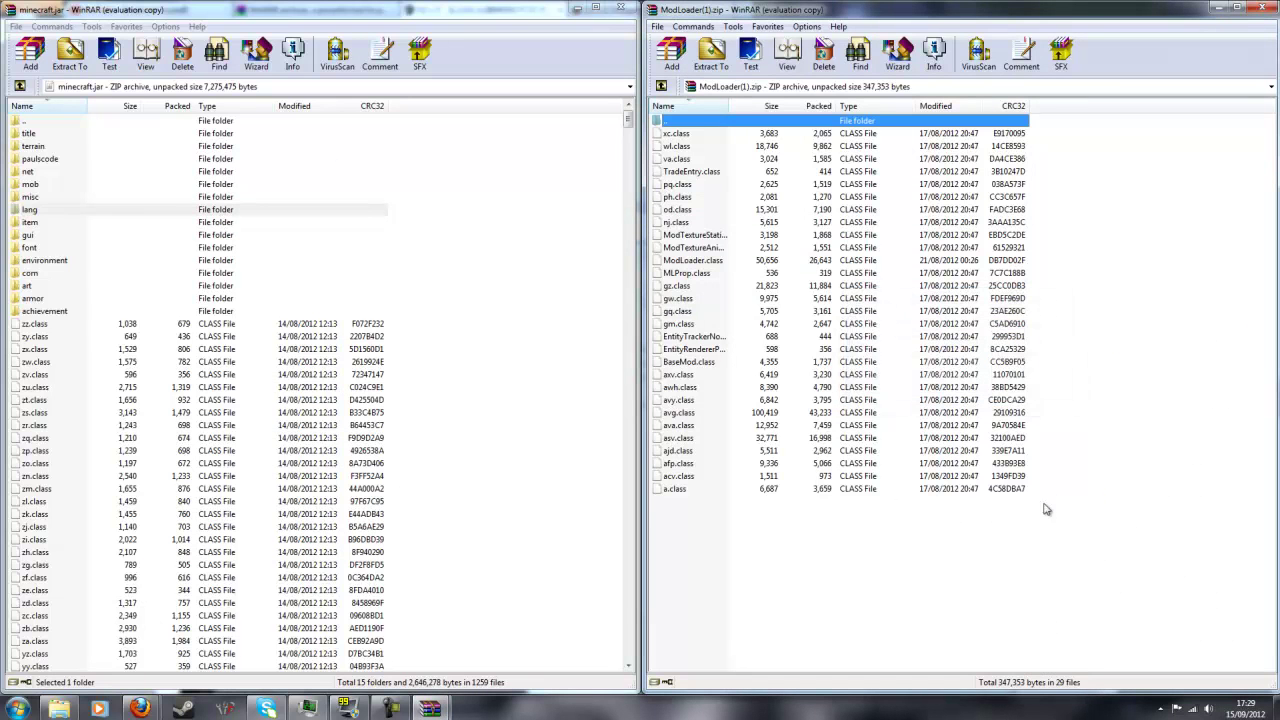
# Select all ModLoader class files and add them into minecraft.jar.
pyautogui.moveTo(1097, 579); pyautogui.dragTo(1077, 559)
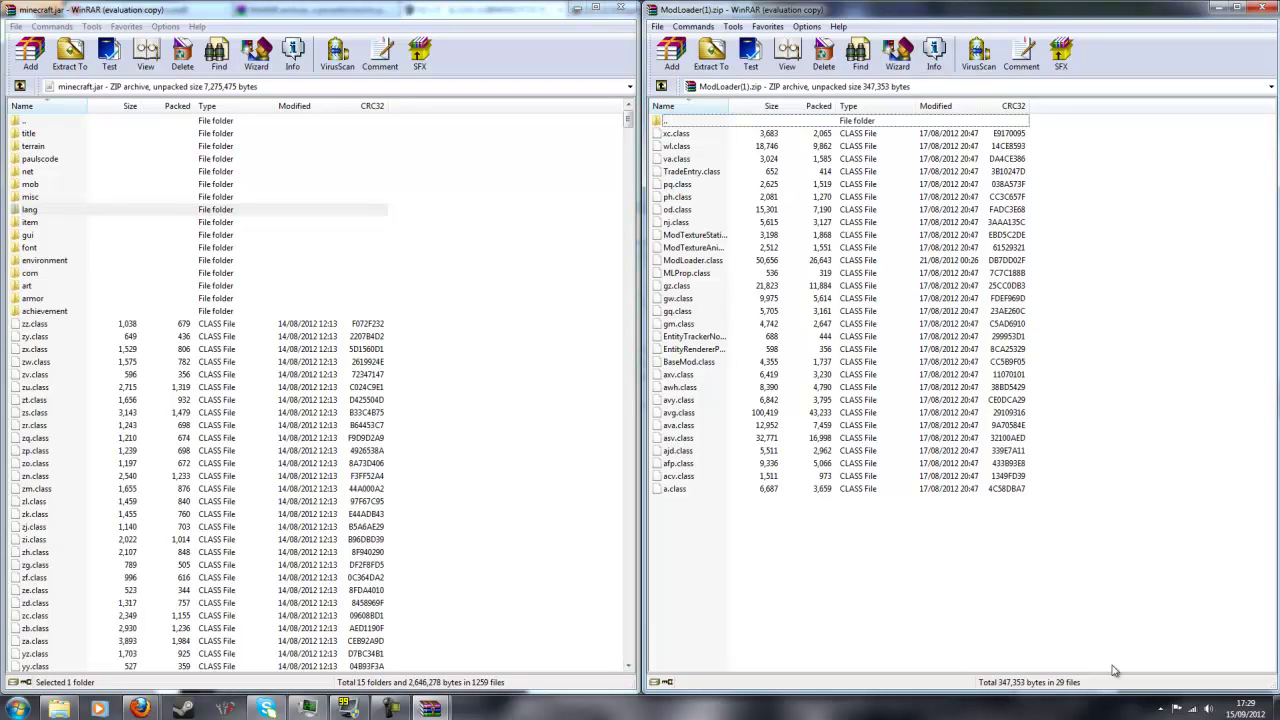
pyautogui.moveTo(1145, 634); pyautogui.dragTo(1084, 596)
pyautogui.moveTo(1166, 598)
pyautogui.mouseDown()
pyautogui.moveTo(1086, 556)
pyautogui.moveTo(959, 374)
pyautogui.moveTo(855, 180)
pyautogui.moveTo(849, 134)
pyautogui.mouseUp()
pyautogui.moveTo(969, 326)
pyautogui.mouseDown()
pyautogui.moveTo(1014, 324)
pyautogui.moveTo(263, 340)
pyautogui.moveTo(84, 327)
pyautogui.mouseUp()
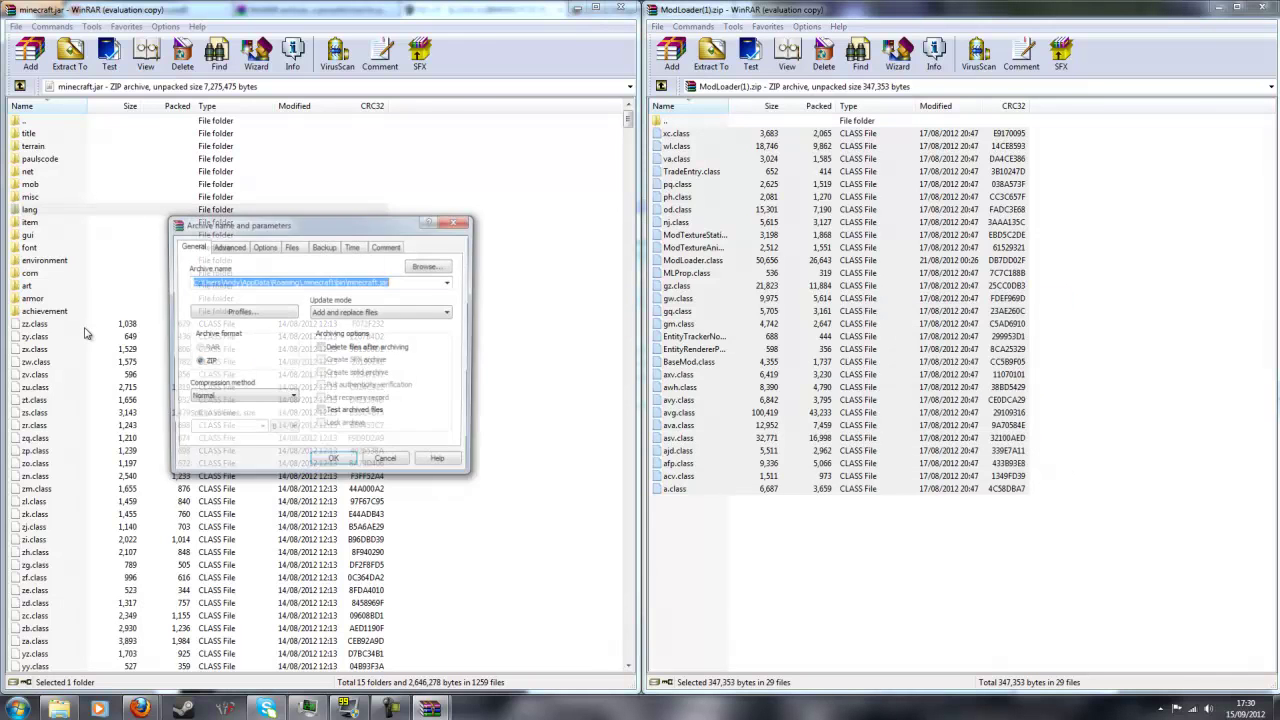
pyautogui.click(333, 465)
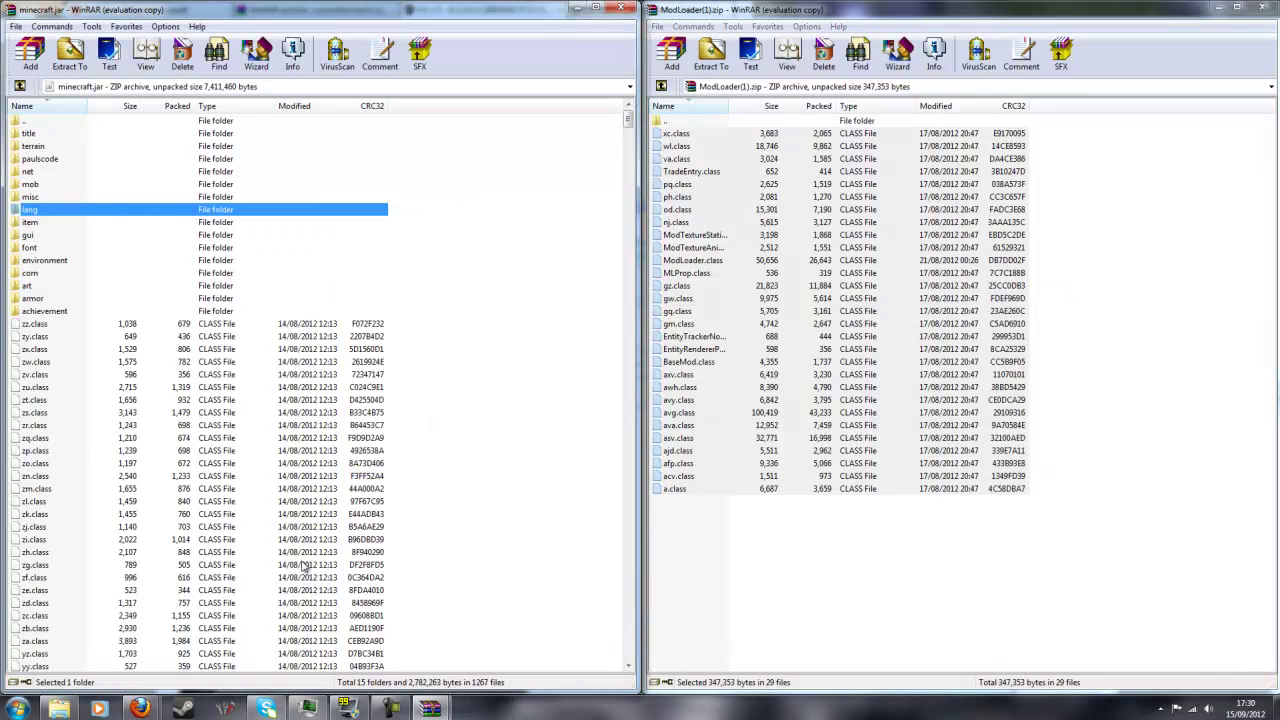
# From .minecraft, launch Minecraft via Steam, log in, reach the title screen, then quit.
pyautogui.click(59, 707)
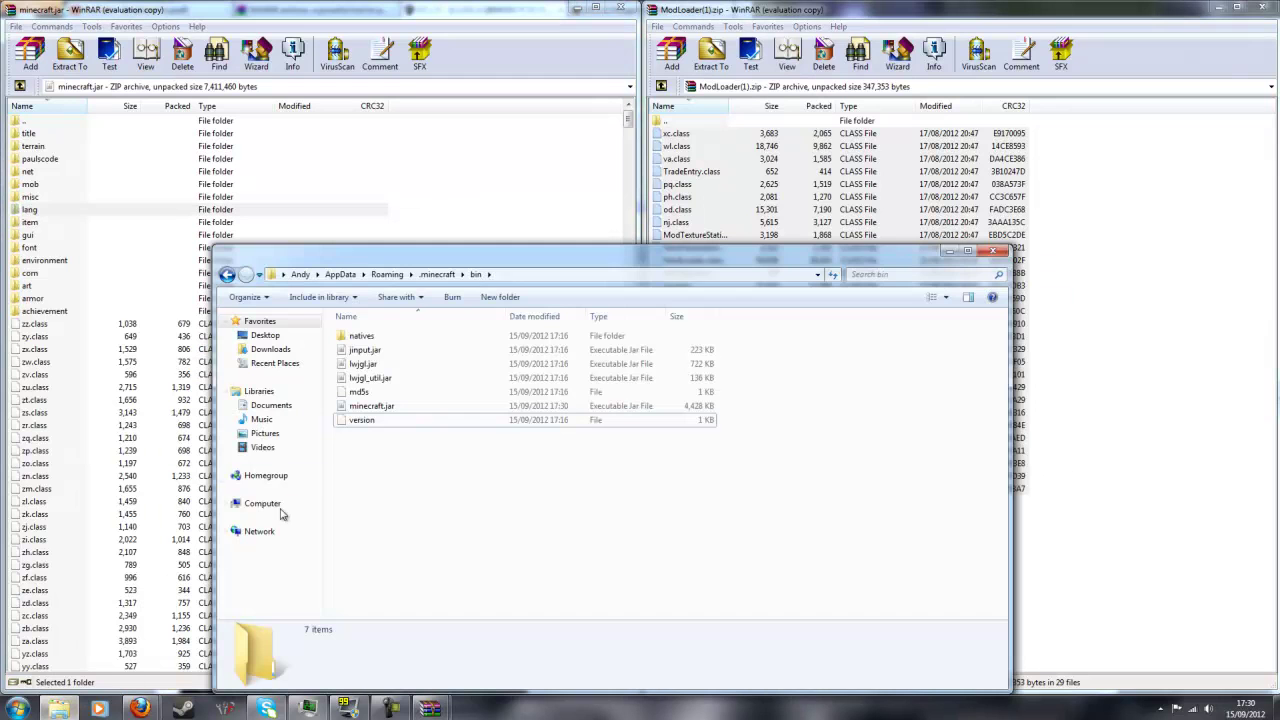
pyautogui.click(435, 274)
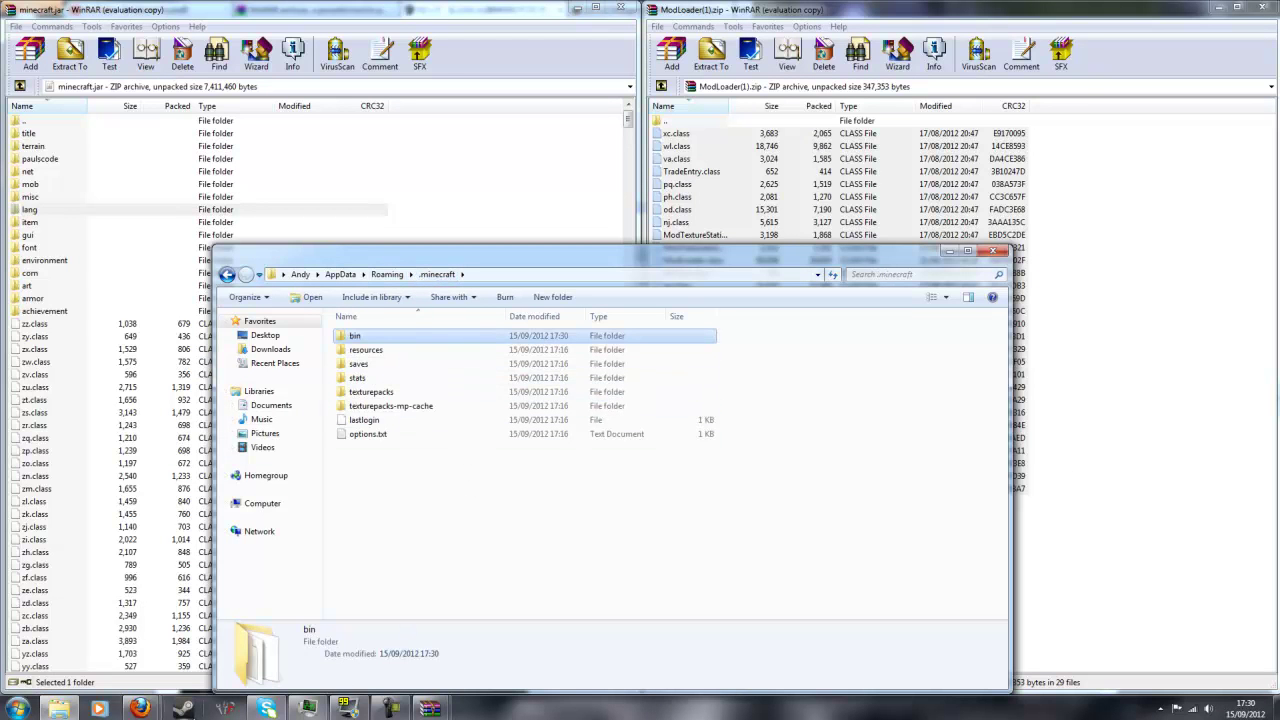
pyautogui.rightClick(182, 707)
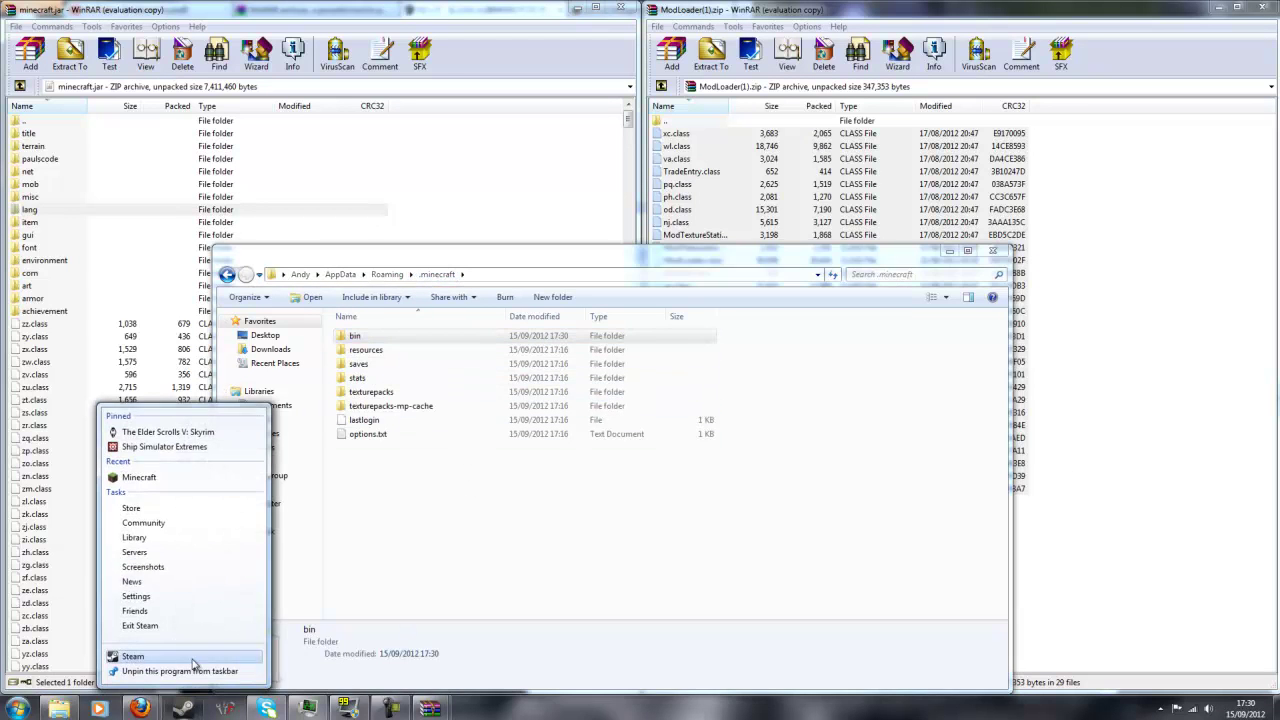
pyautogui.click(180, 478)
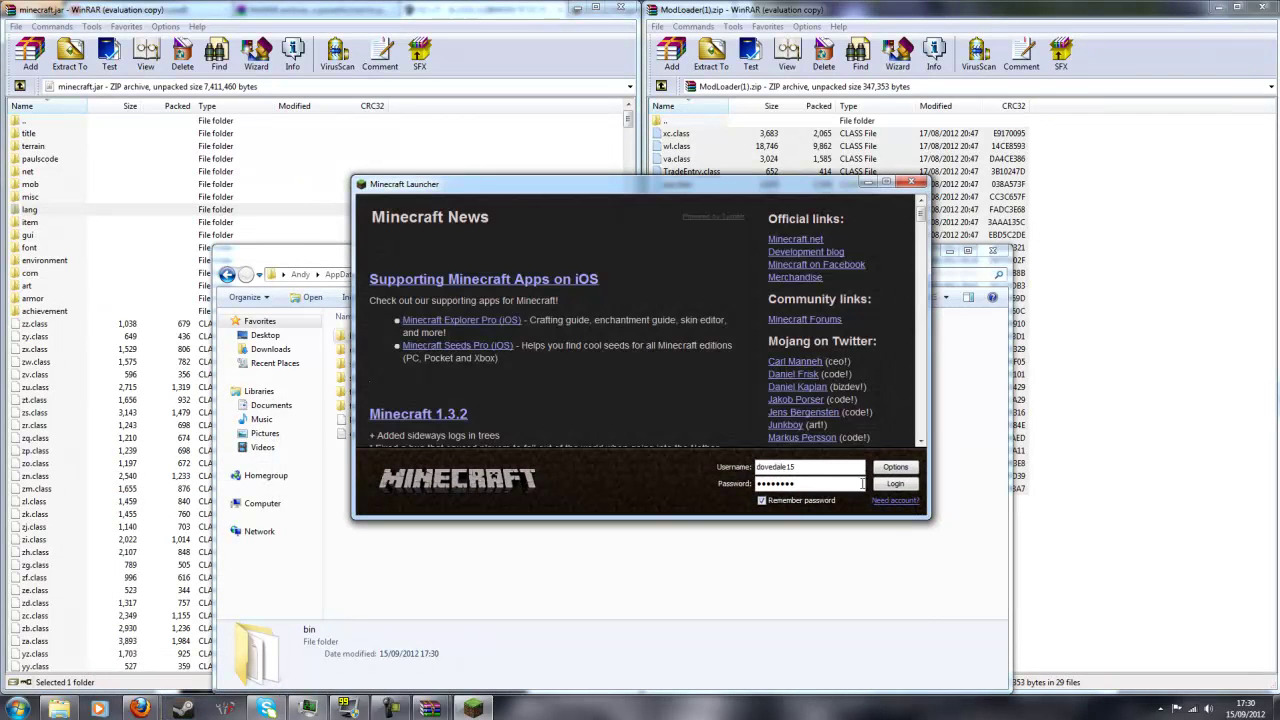
pyautogui.click(887, 486)
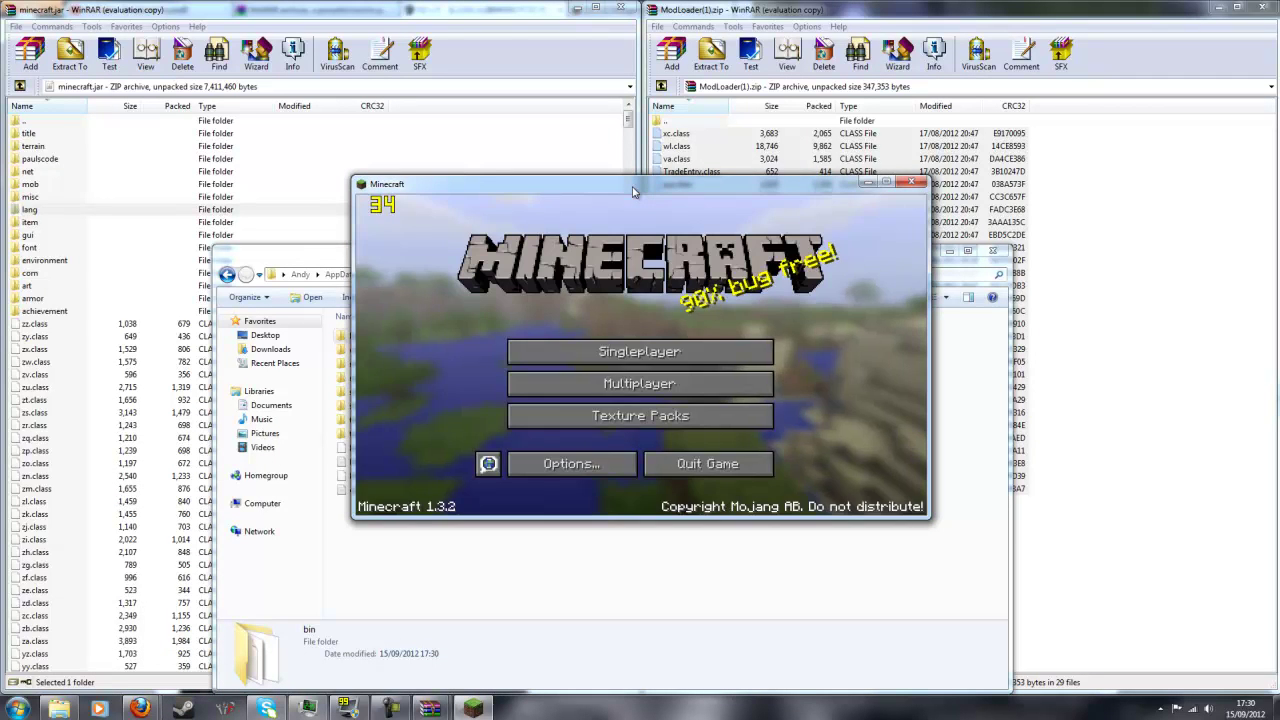
pyautogui.moveTo(633, 191); pyautogui.dragTo(932, 192)
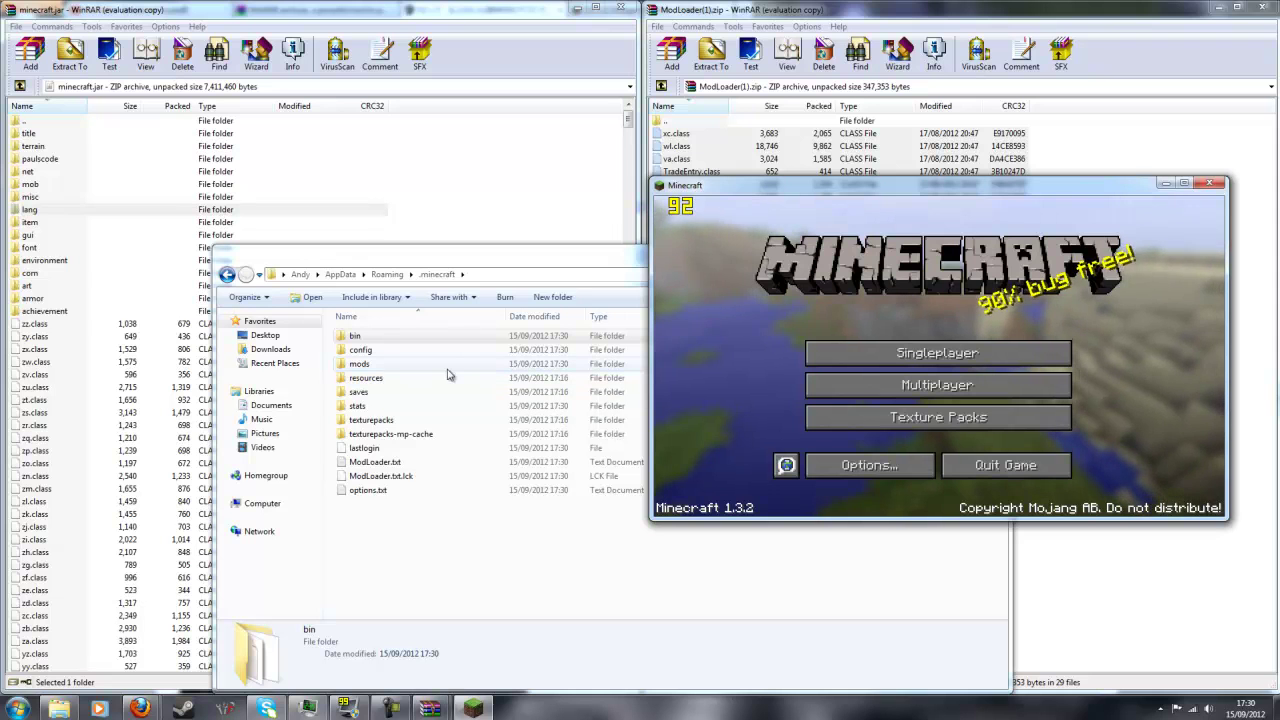
pyautogui.click(1208, 185)
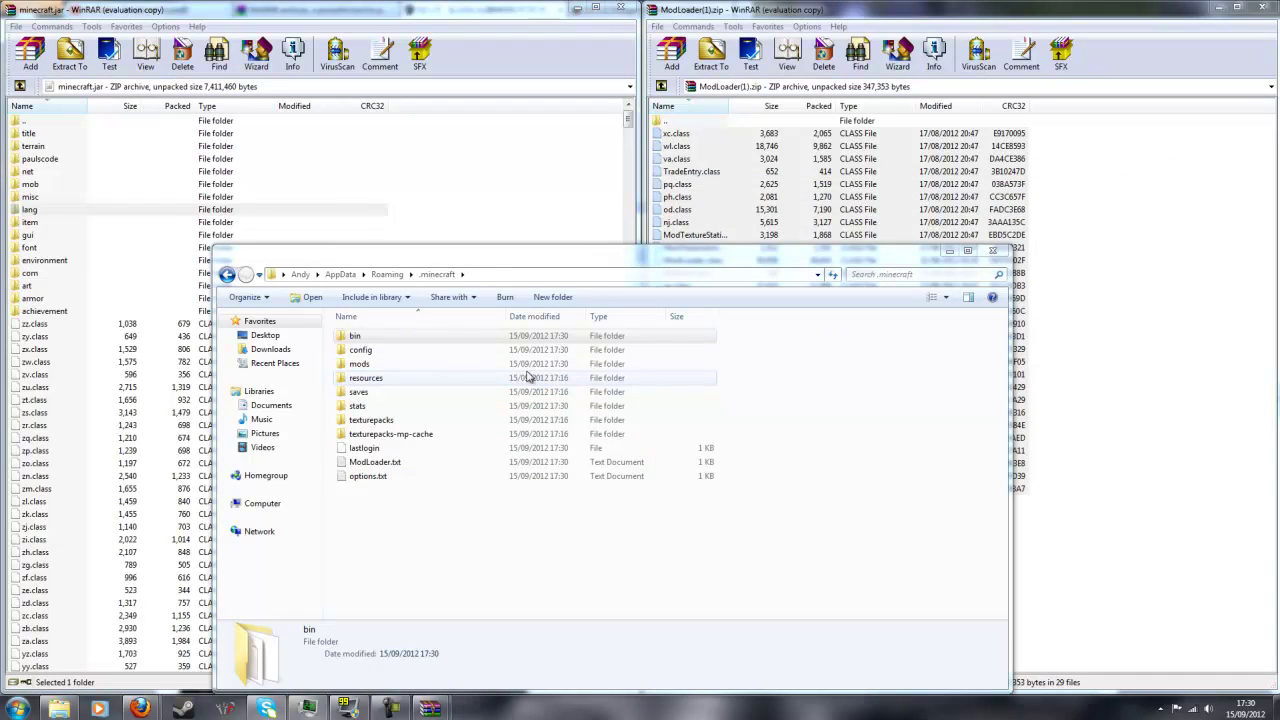
# Open the .minecraft mods folder and close the ModLoader and minecraft.jar archives.
pyautogui.doubleClick(527, 366)
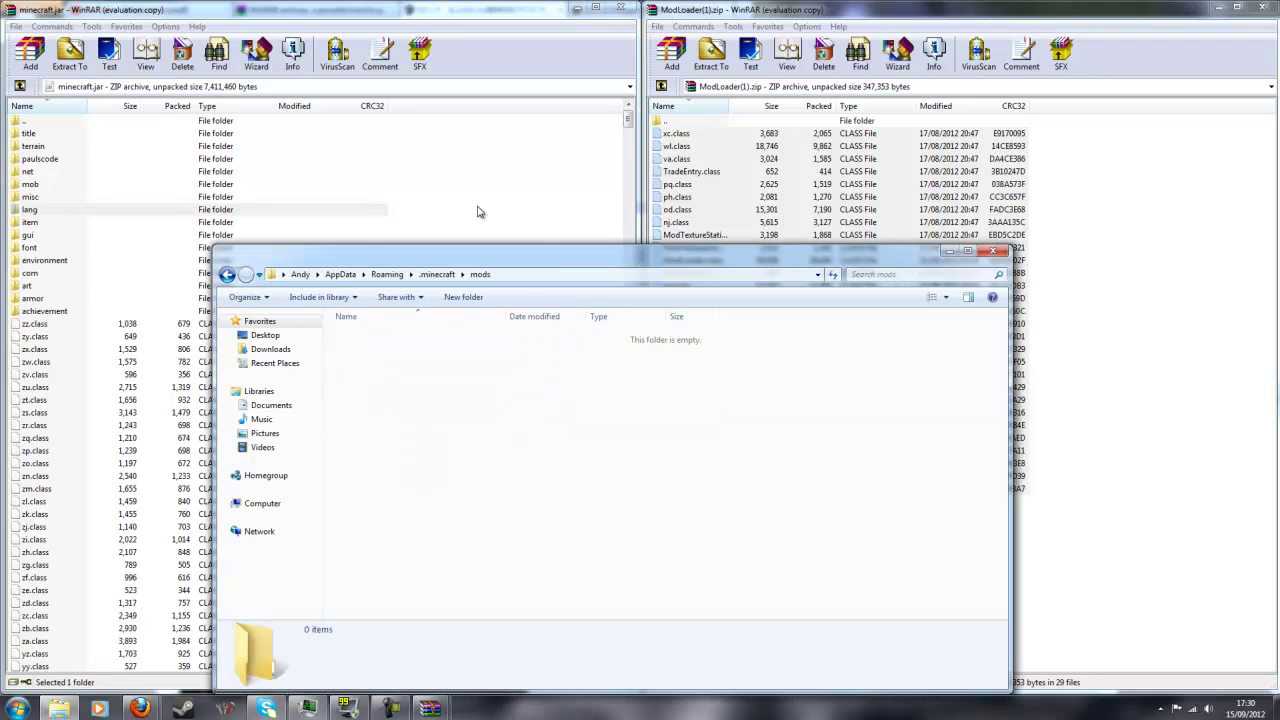
pyautogui.click(1270, 8)
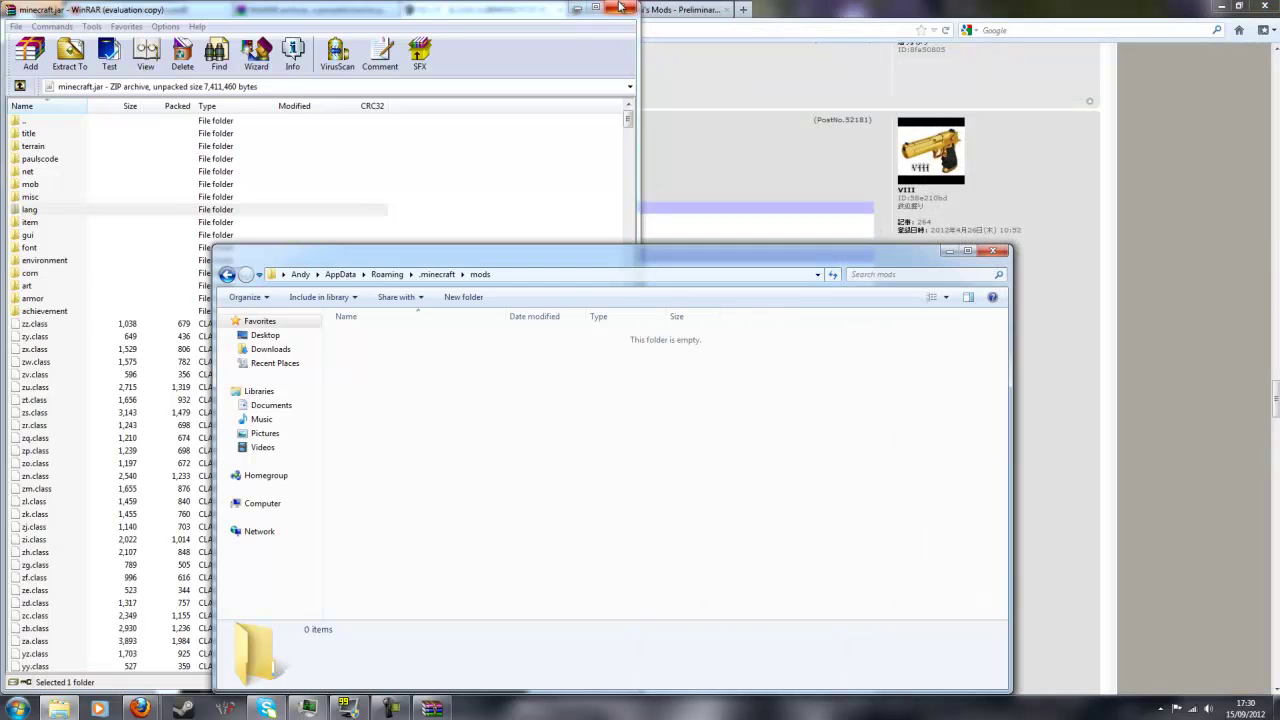
pyautogui.click(620, 7)
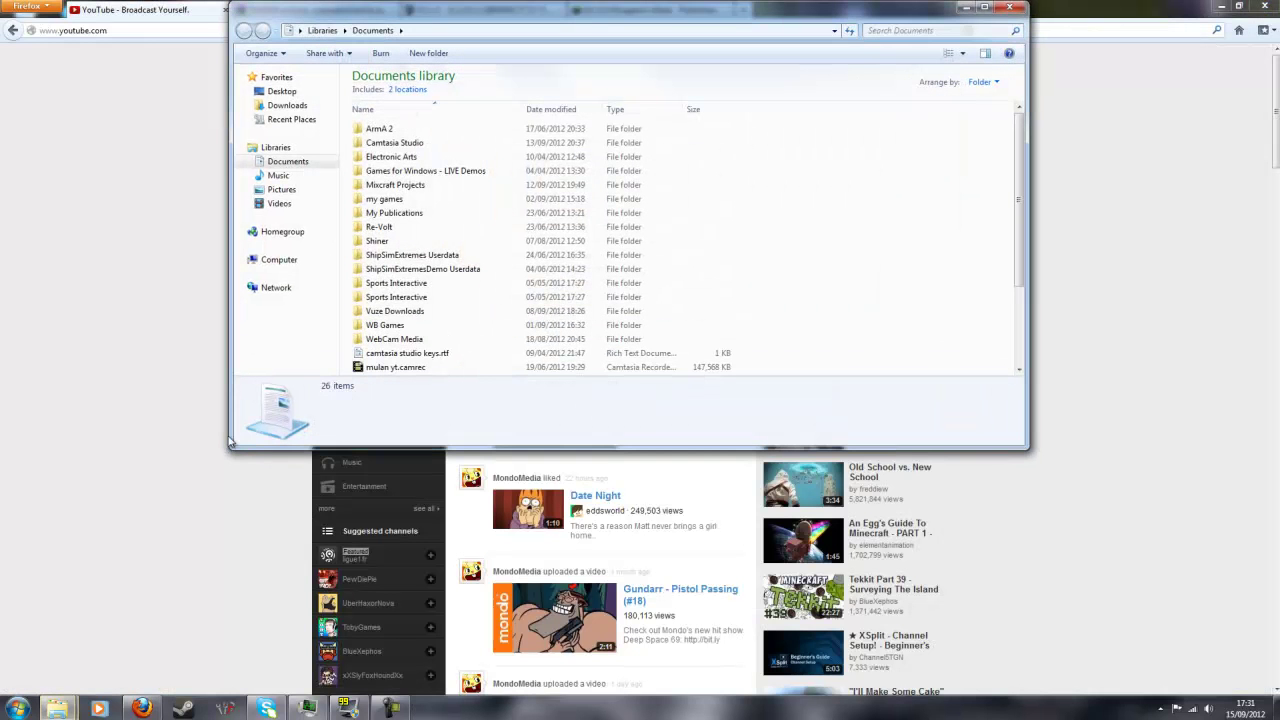
# Search Downloads for 'han' to find hanabi1.3.2a.zip and dock the results on the right.
pyautogui.moveTo(57, 708)
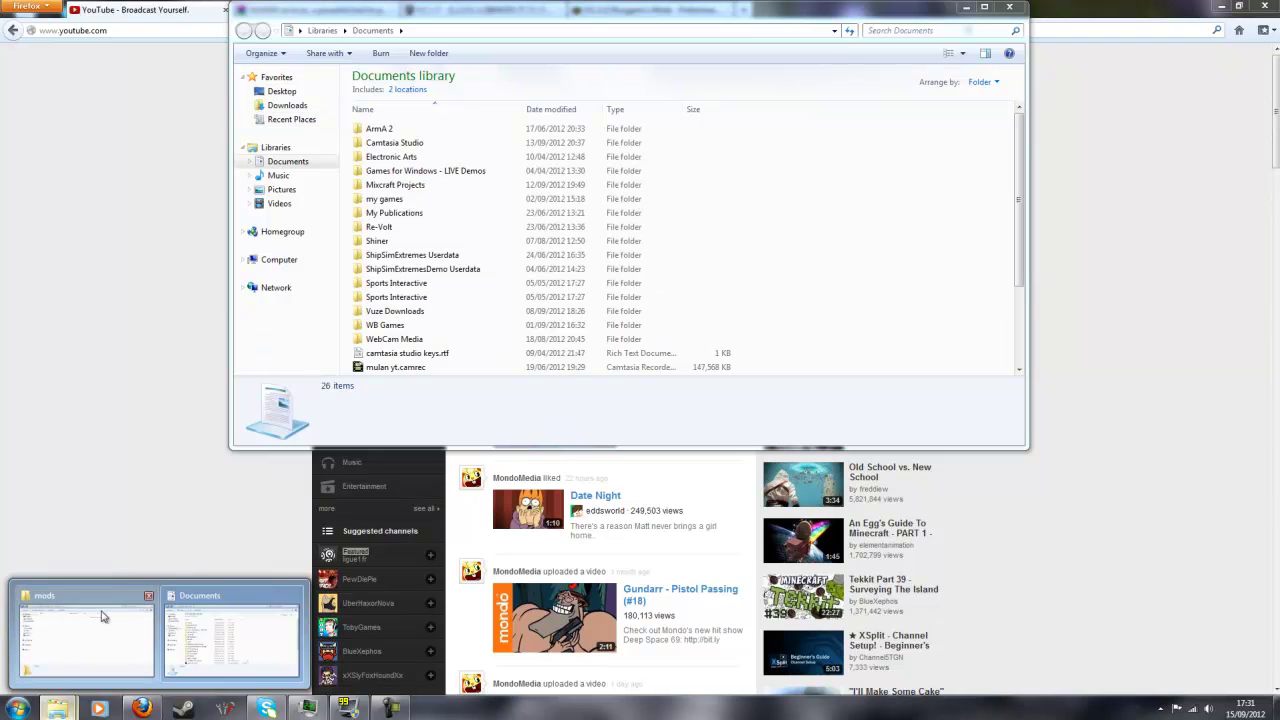
pyautogui.click(287, 105)
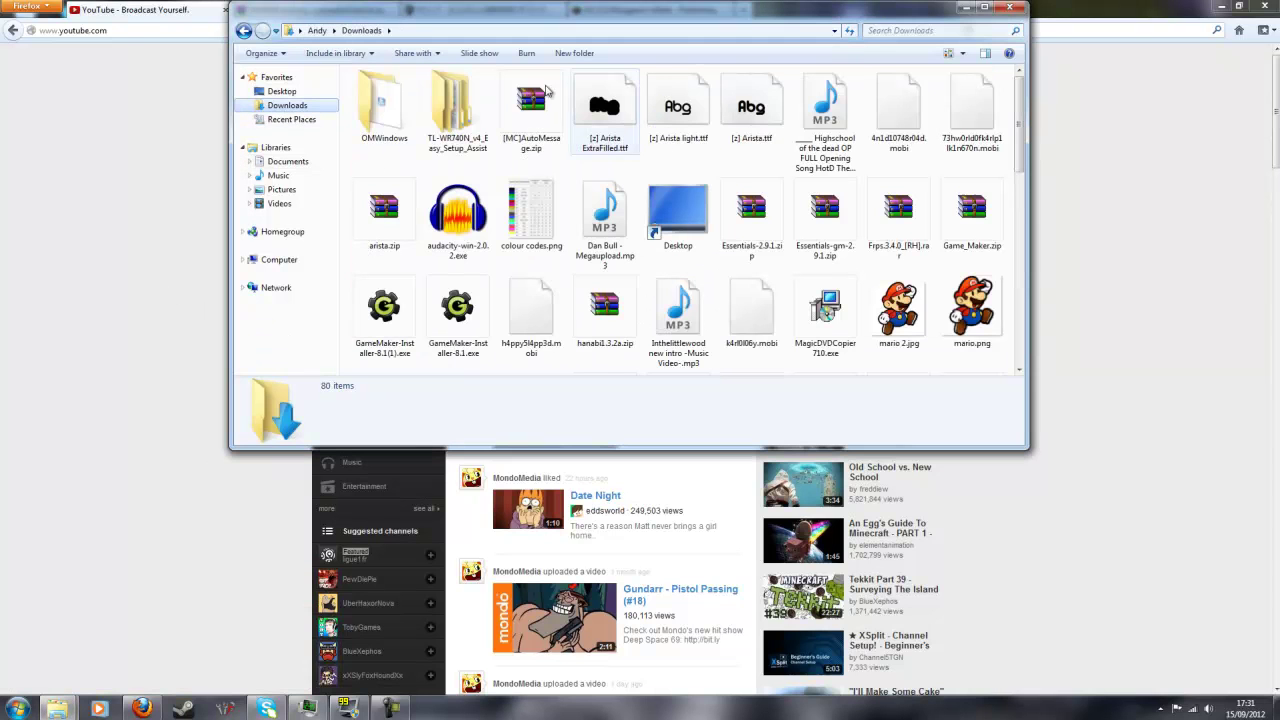
pyautogui.click(894, 30)
pyautogui.write('han')
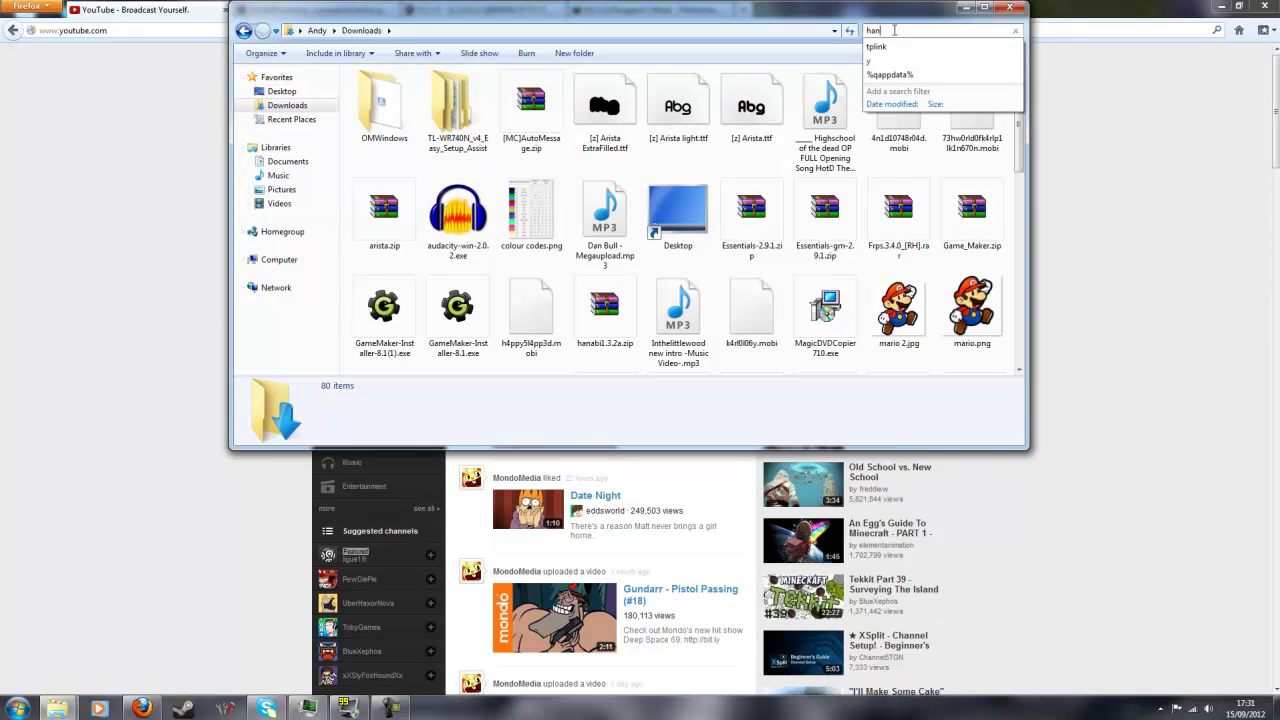
pyautogui.doubleClick(384, 100)
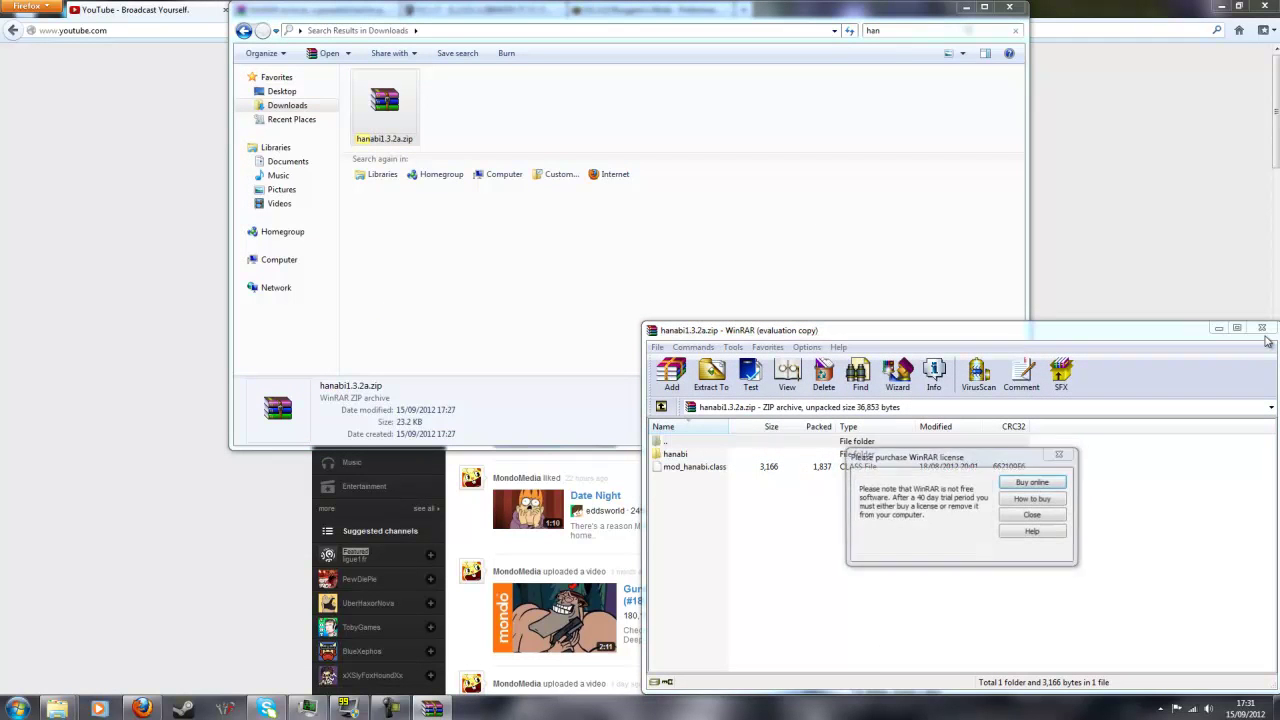
pyautogui.press('Escape')
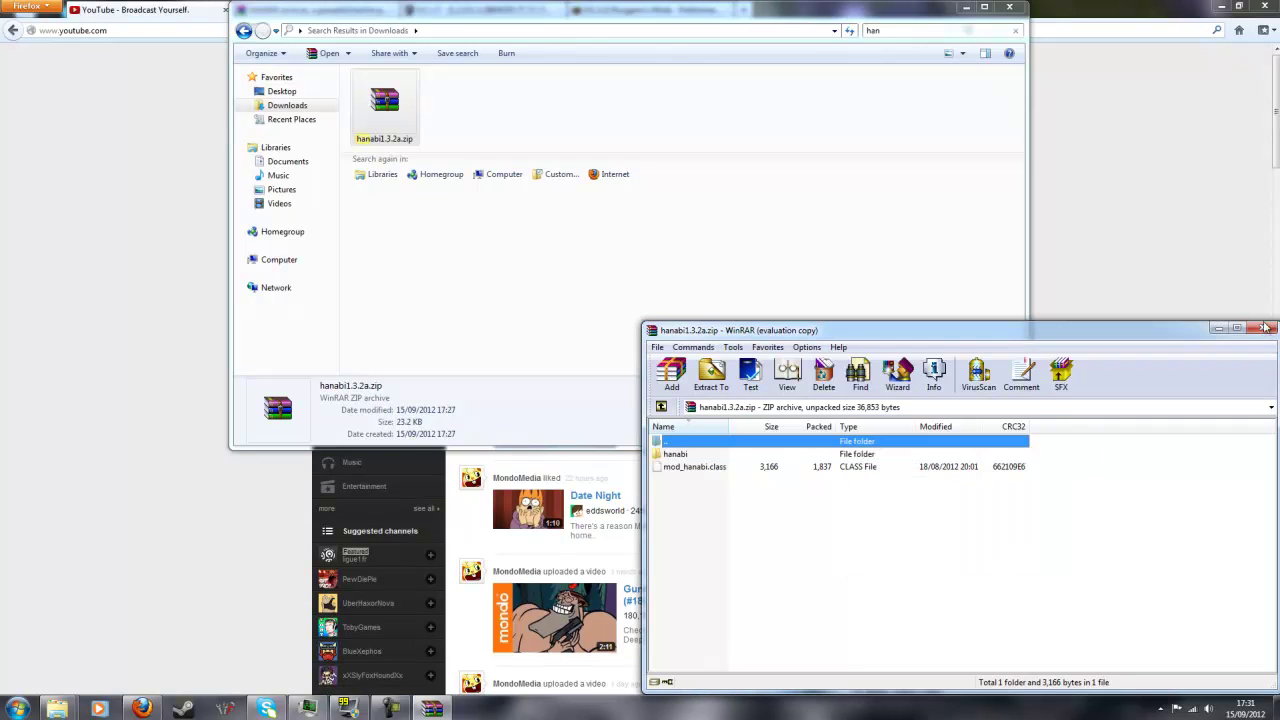
pyautogui.click(1265, 328)
pyautogui.moveTo(789, 15); pyautogui.dragTo(1278, 172)
# Dock the .minecraft mods folder on the left and move hanabi1.3.2a.zip into it.
pyautogui.moveTo(57, 708)
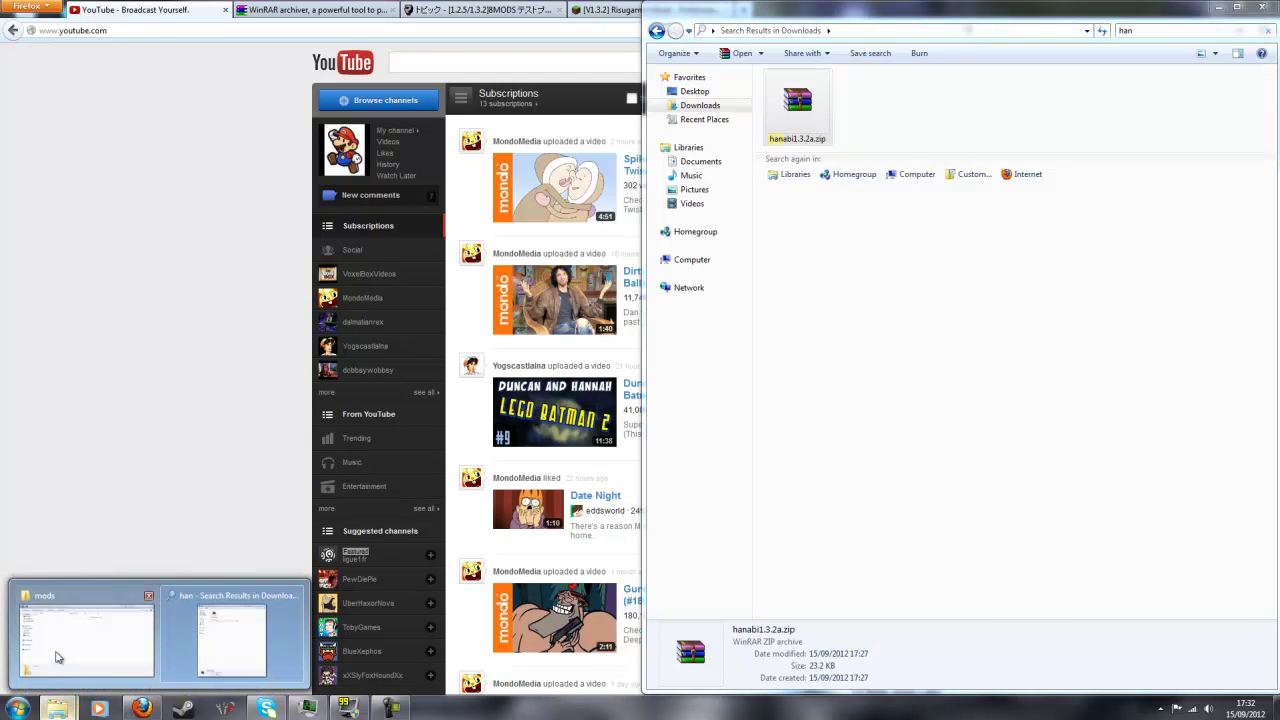
pyautogui.click(95, 600)
pyautogui.click(428, 274)
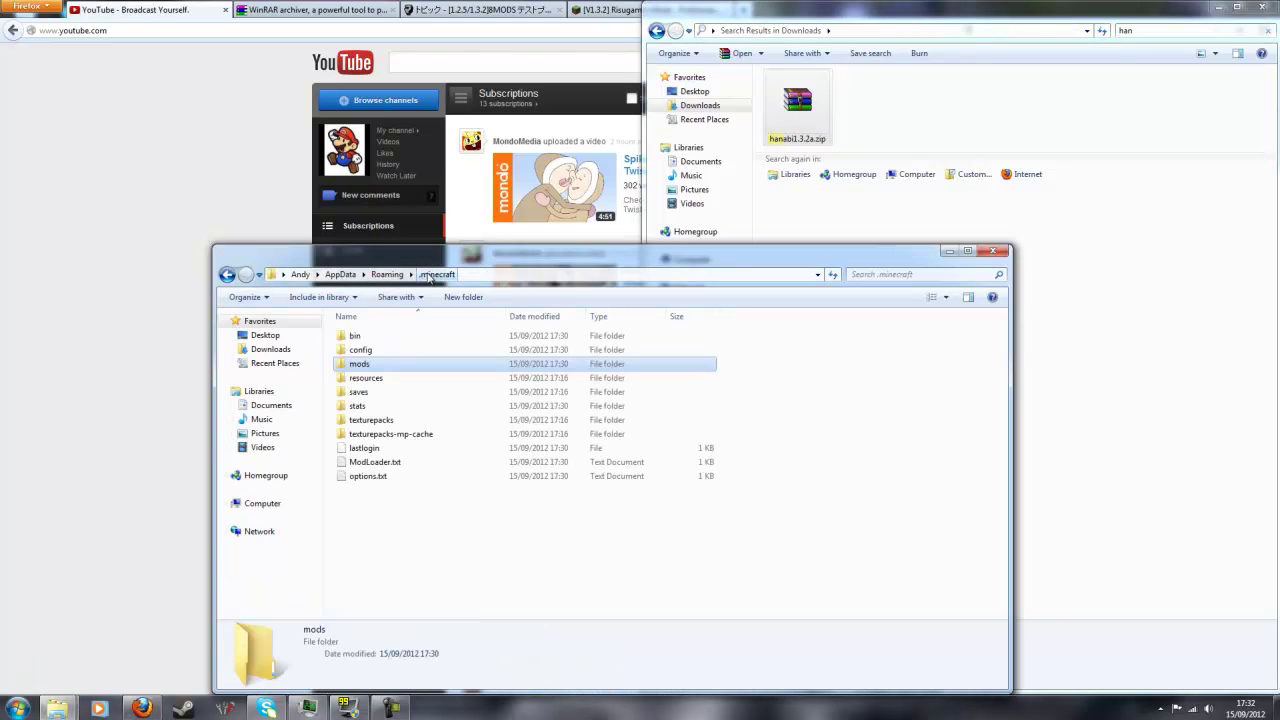
pyautogui.doubleClick(510, 368)
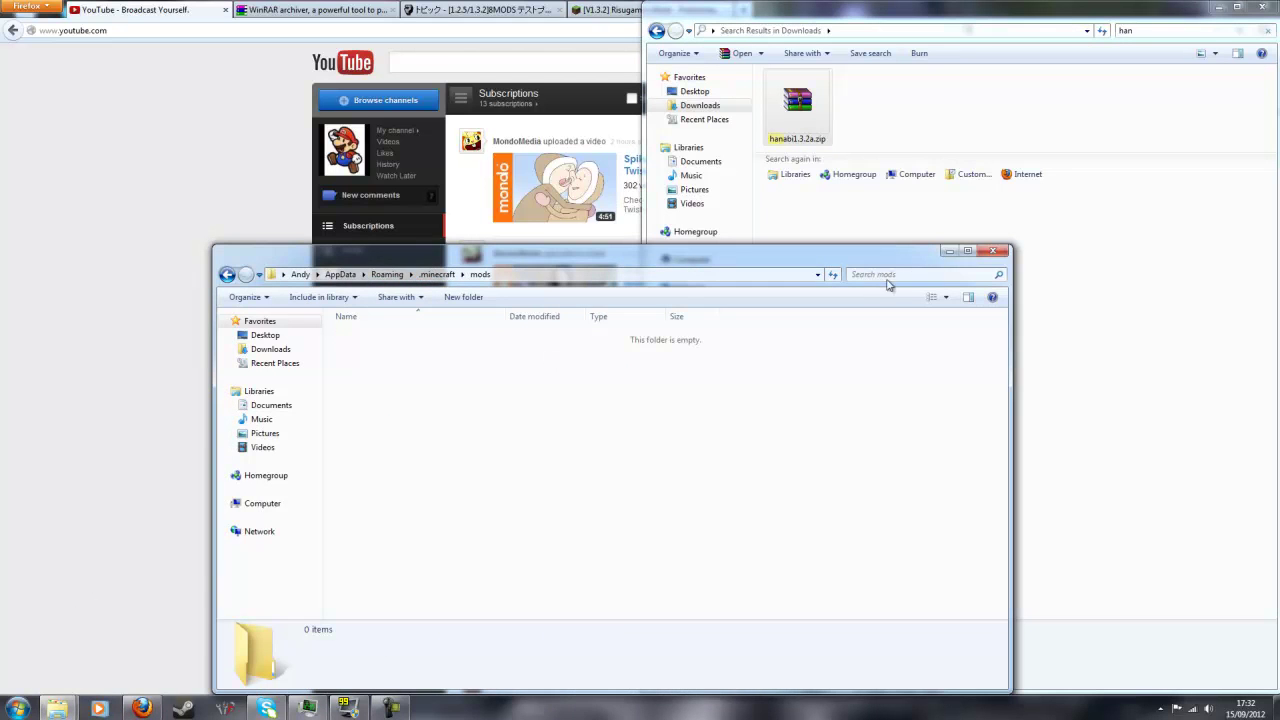
pyautogui.moveTo(875, 262); pyautogui.dragTo(2, 262)
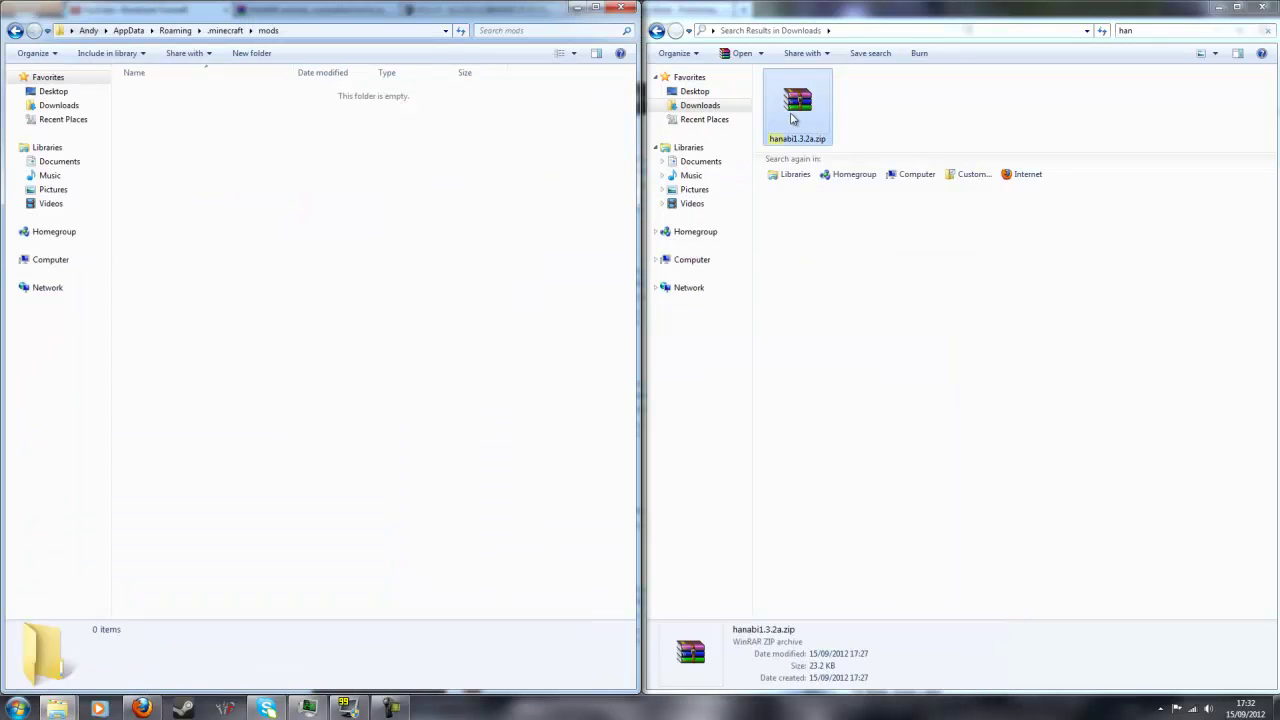
pyautogui.click(785, 128)
pyautogui.moveTo(785, 128)
pyautogui.mouseDown()
pyautogui.moveTo(264, 284)
pyautogui.moveTo(267, 312)
pyautogui.mouseUp()
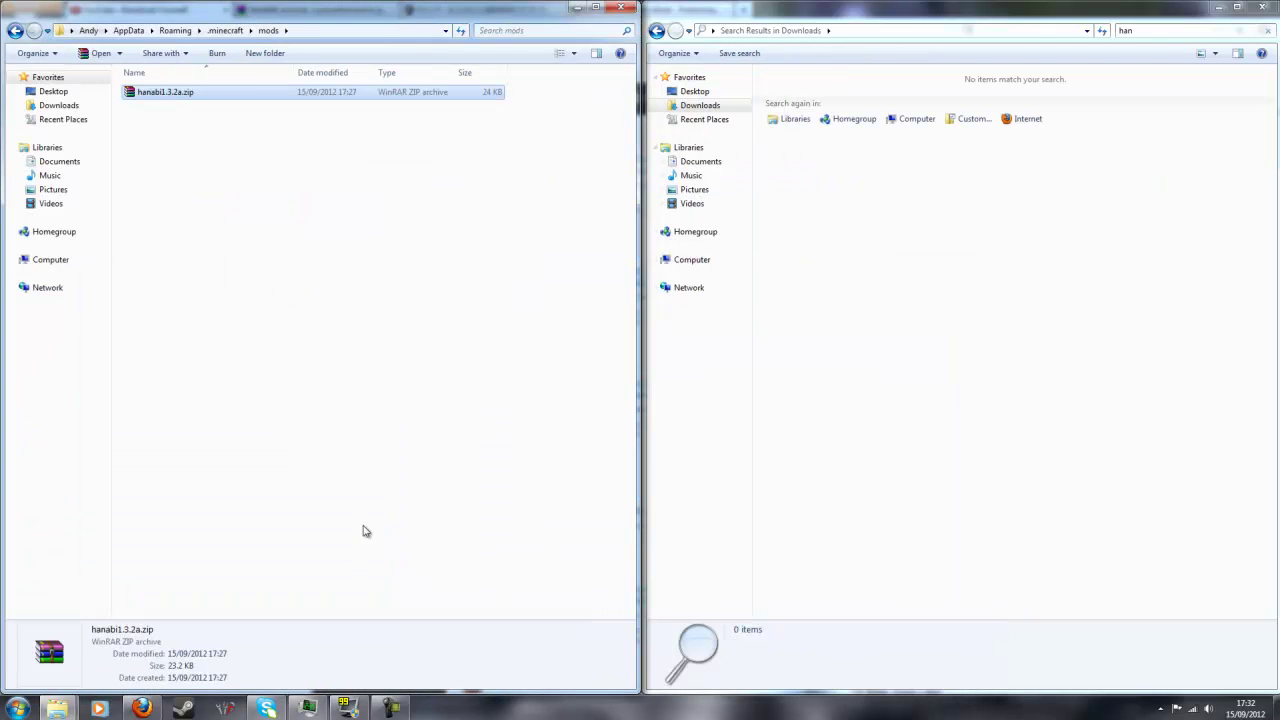
# Close the Explorer windows, relaunch Minecraft from Steam, log in, and maximize the game window.
pyautogui.click(1265, 7)
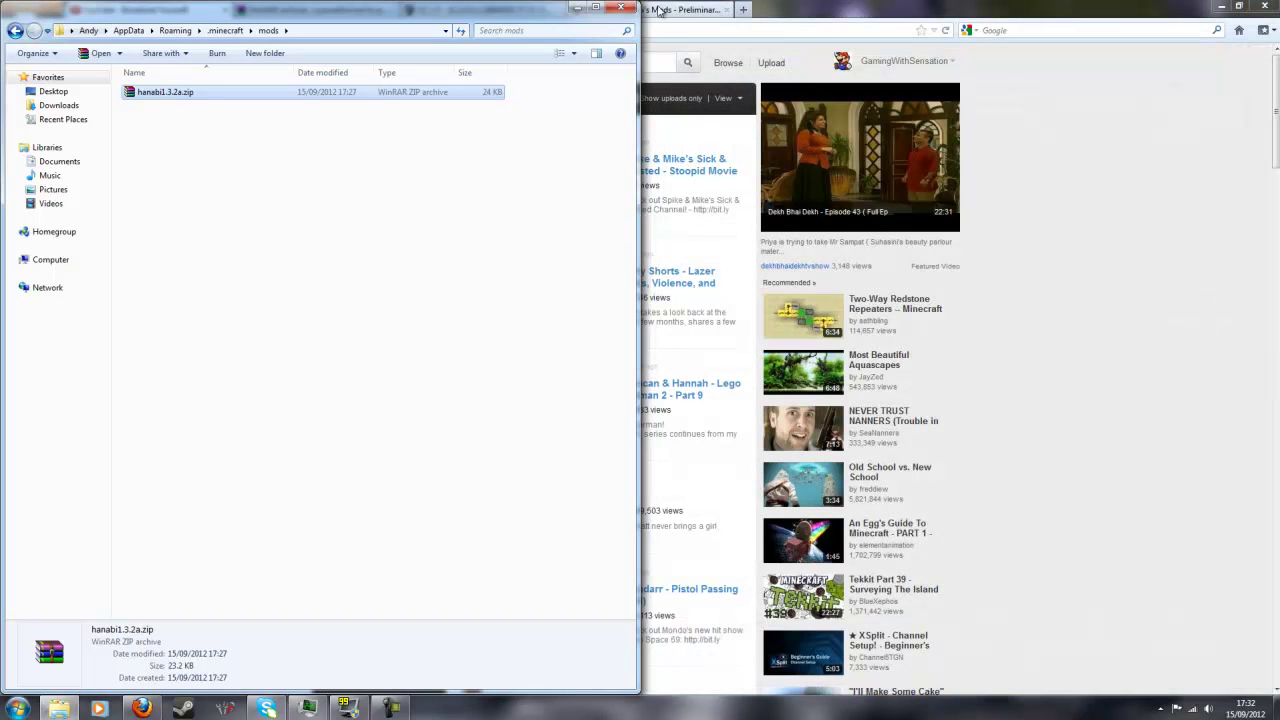
pyautogui.click(626, 7)
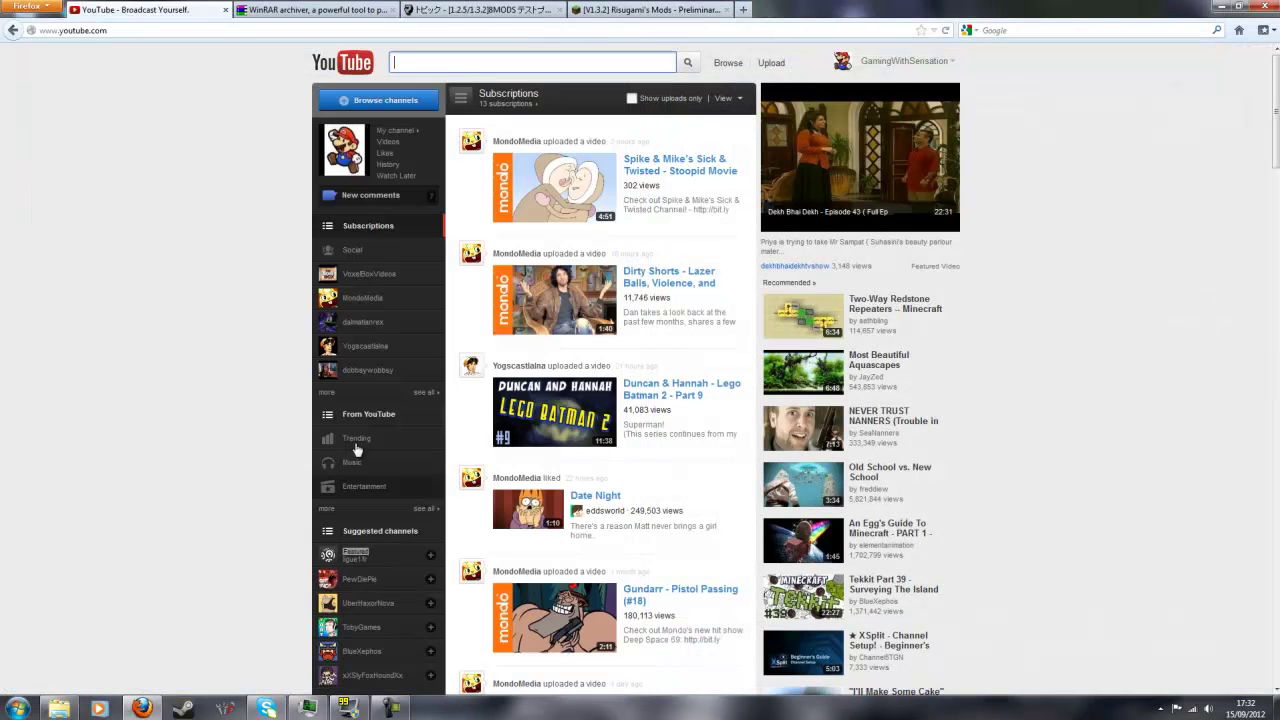
pyautogui.rightClick(182, 708)
pyautogui.click(140, 478)
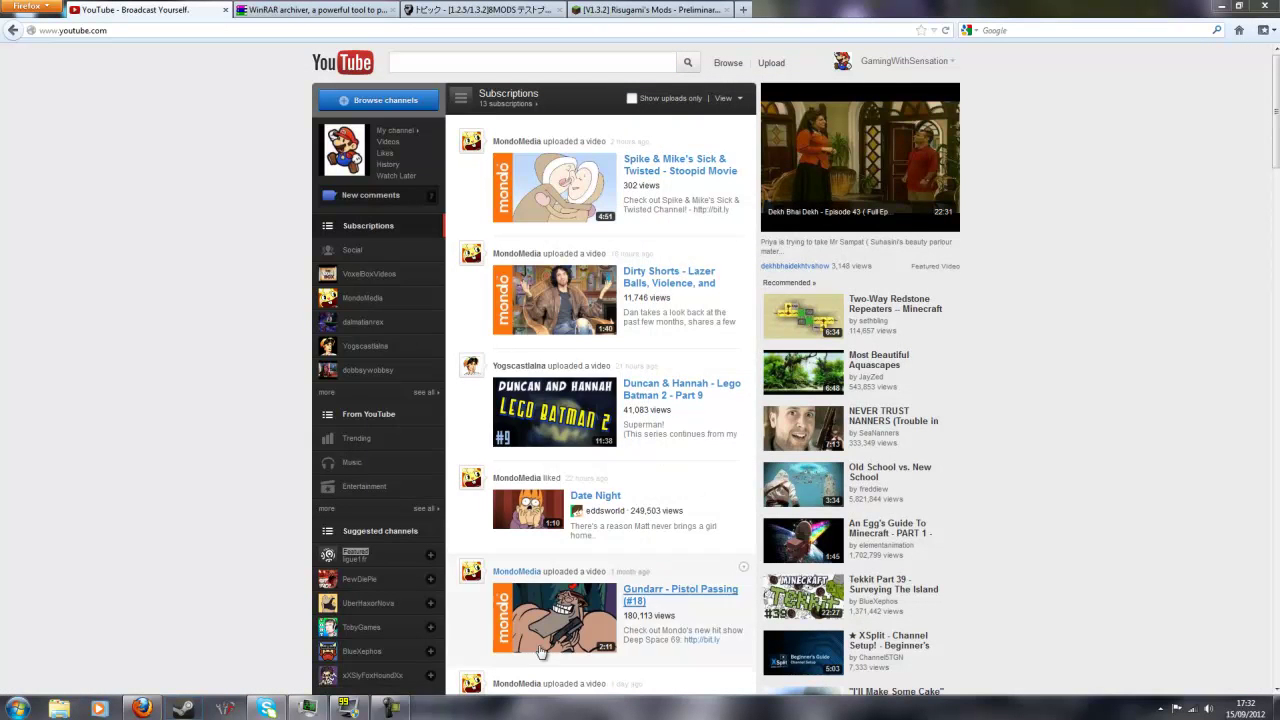
pyautogui.click(880, 481)
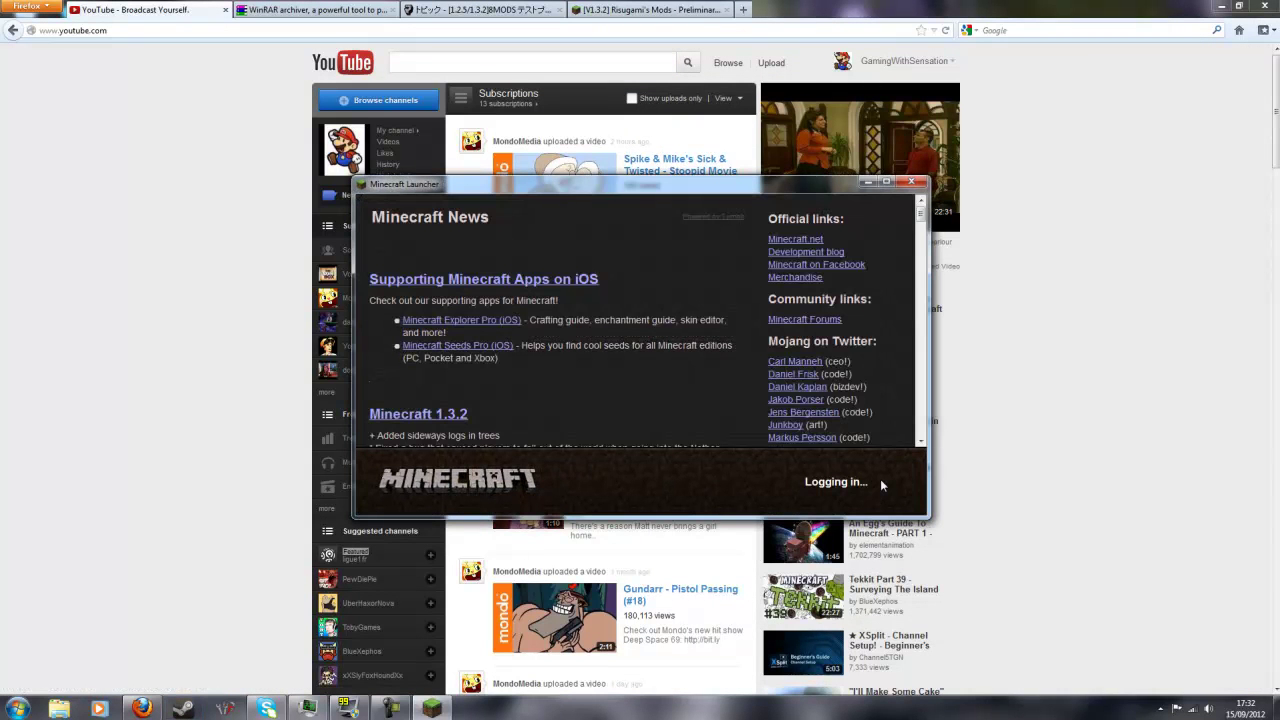
pyautogui.click(886, 182)
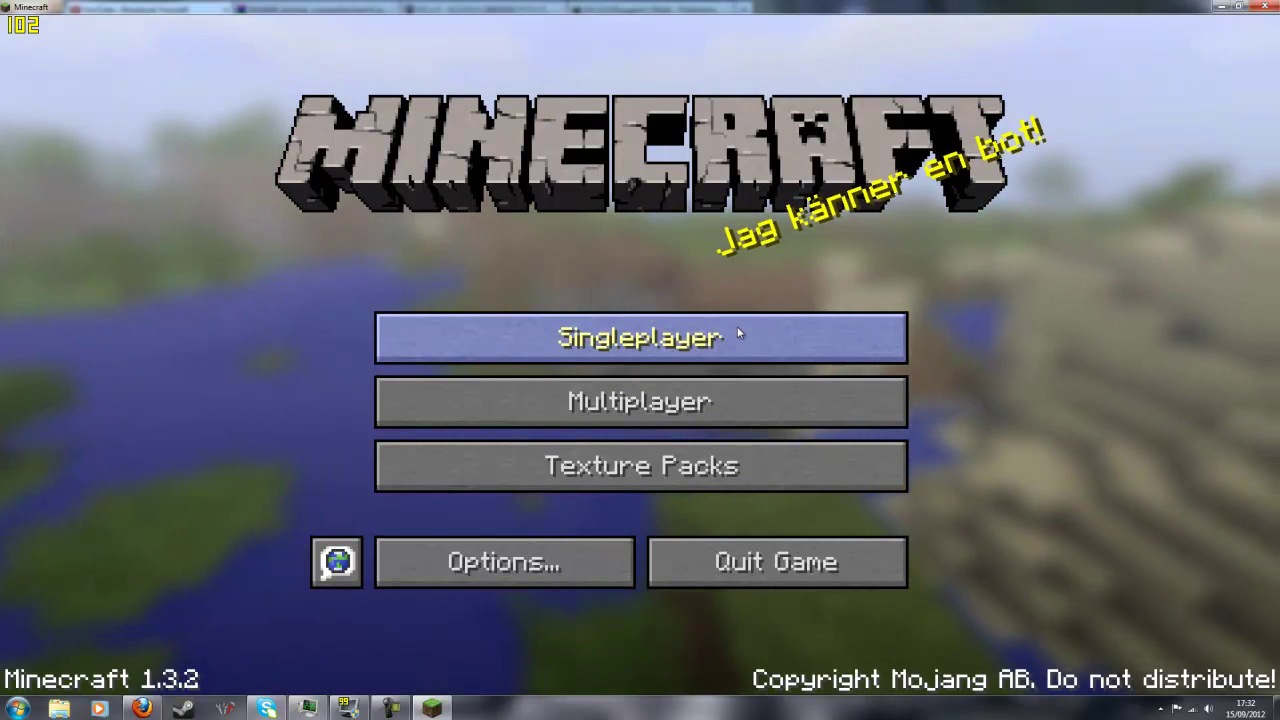
# Start a new singleplayer world named 'Tutorial World'.
pyautogui.click(739, 333)
pyautogui.click(806, 576)
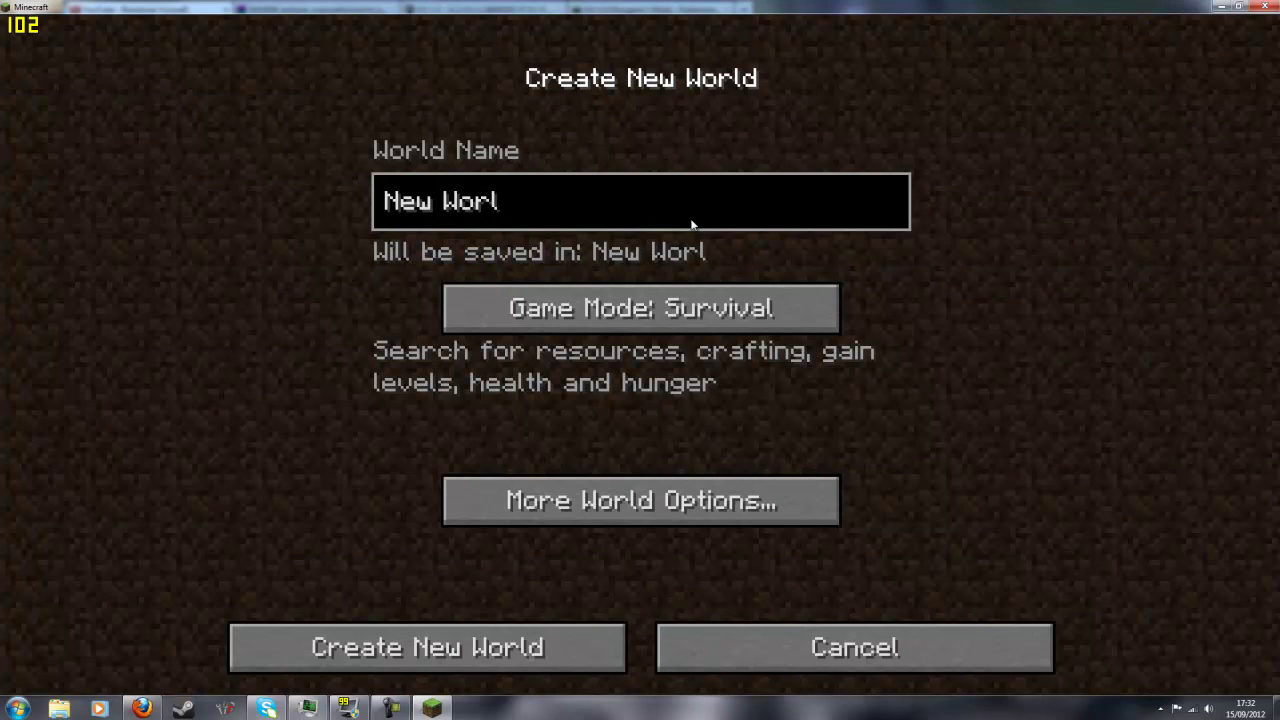
pyautogui.press('BackSpace')
pyautogui.press('BackSpace')
pyautogui.press('BackSpace')
pyautogui.write('Tutorial')
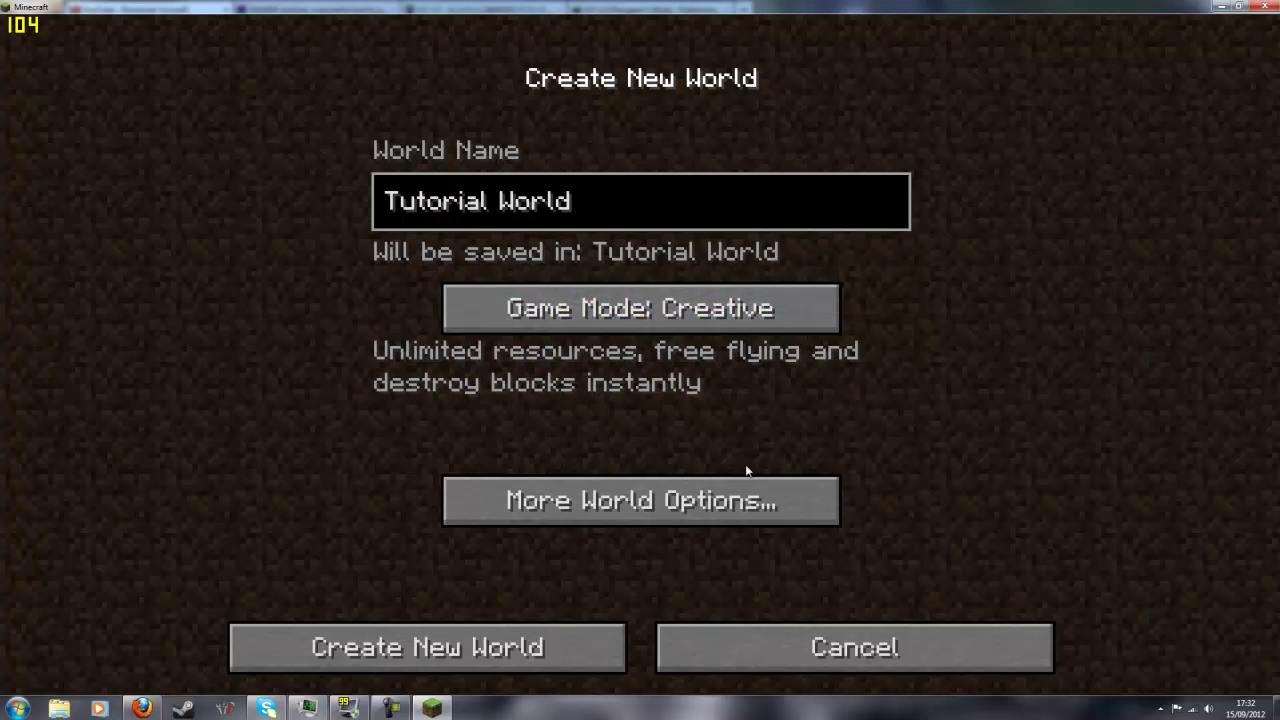
# Turn on Bonus Chest in More World Options and create the Creative world.
pyautogui.click(710, 515)
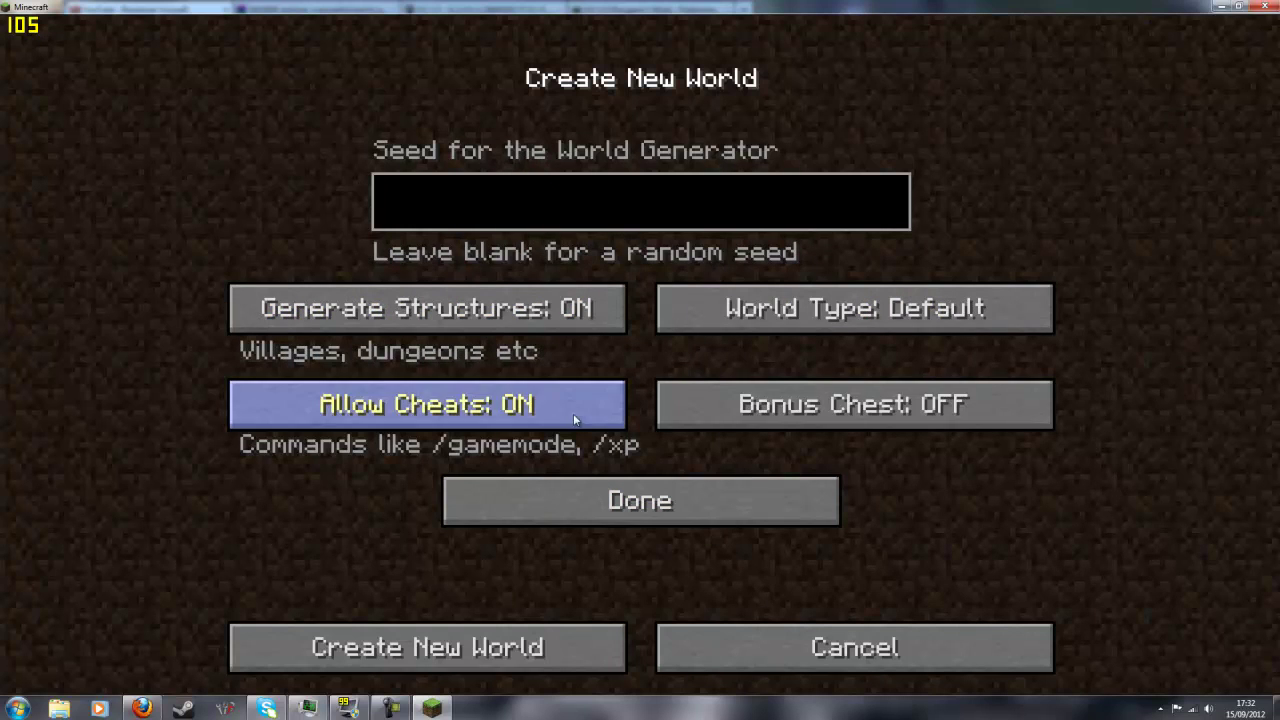
pyautogui.click(777, 424)
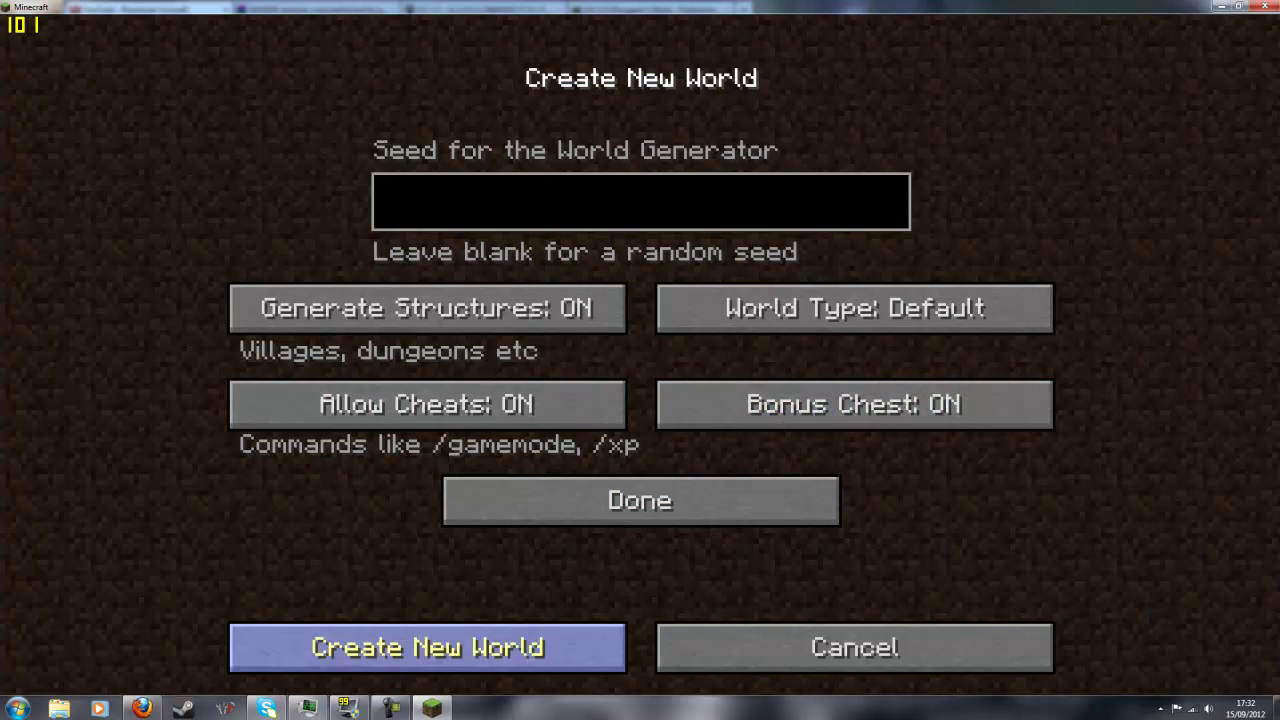
pyautogui.click(395, 648)
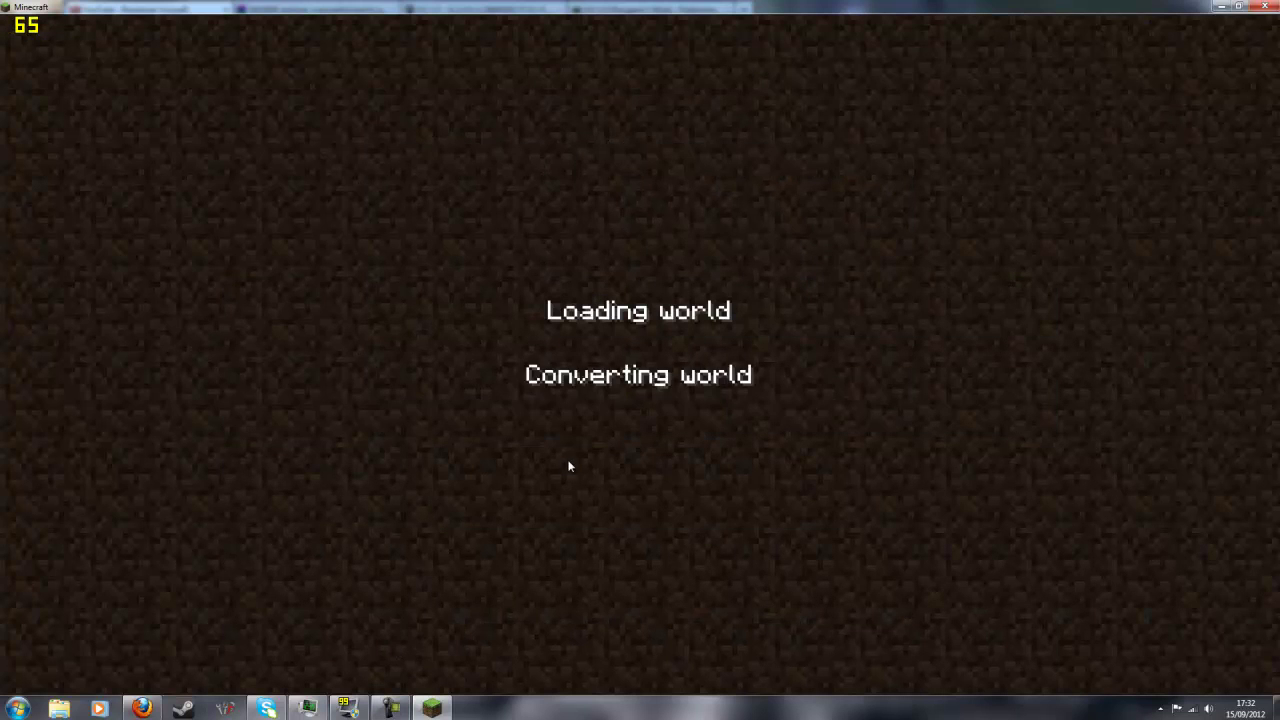
pyautogui.click(391, 710)
pyautogui.click(391, 710)
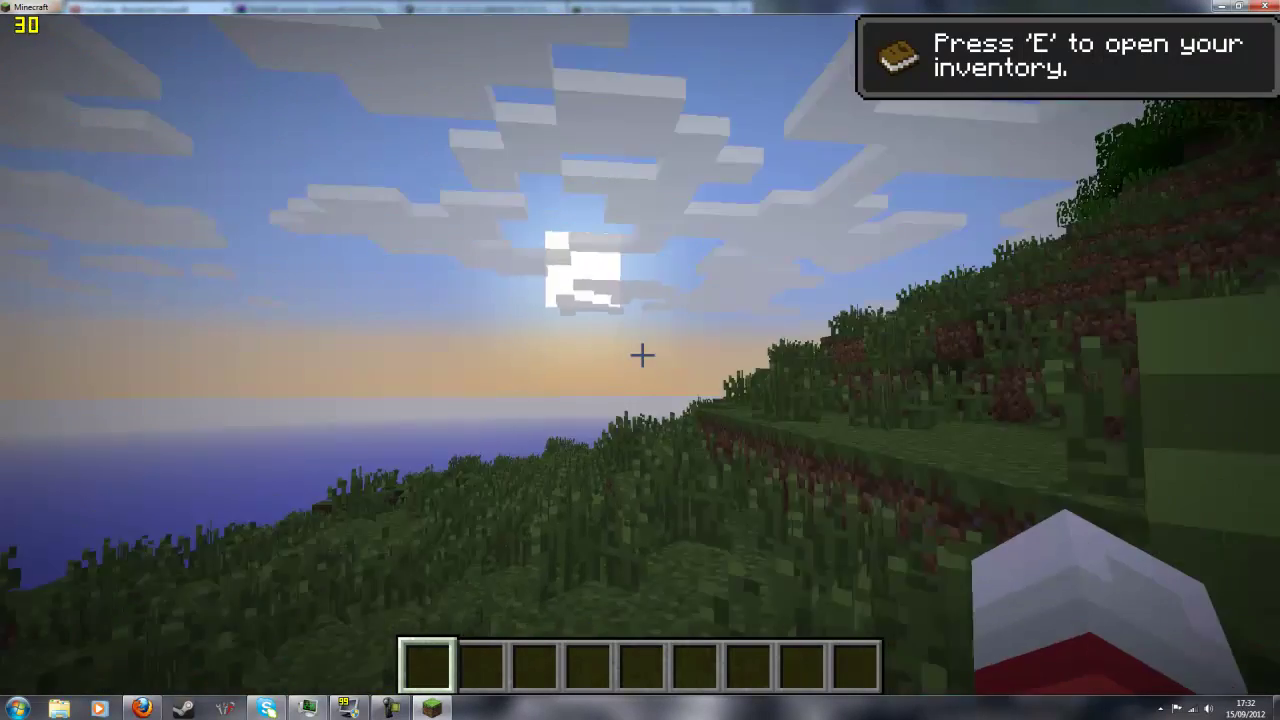
# Walk up the hill to collect the bonus chest items, then head down onto the plain.
pyautogui.moveTo(641, 355)
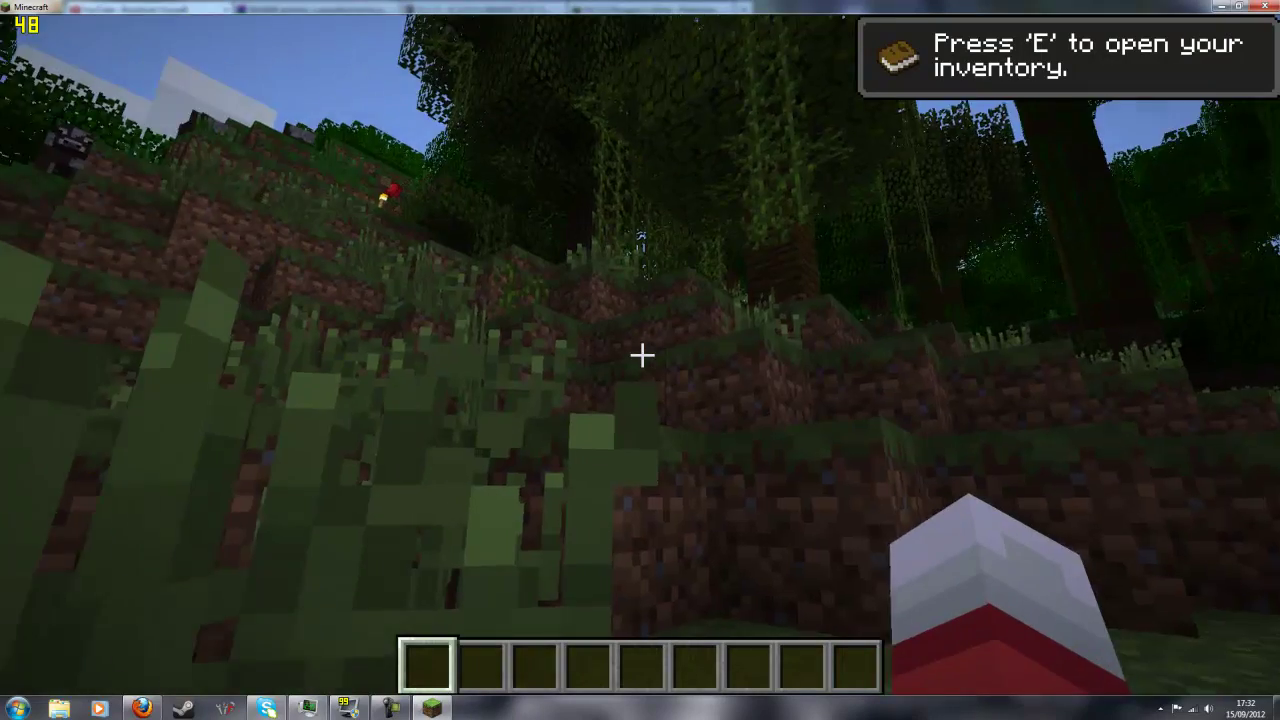
pyautogui.press('w')
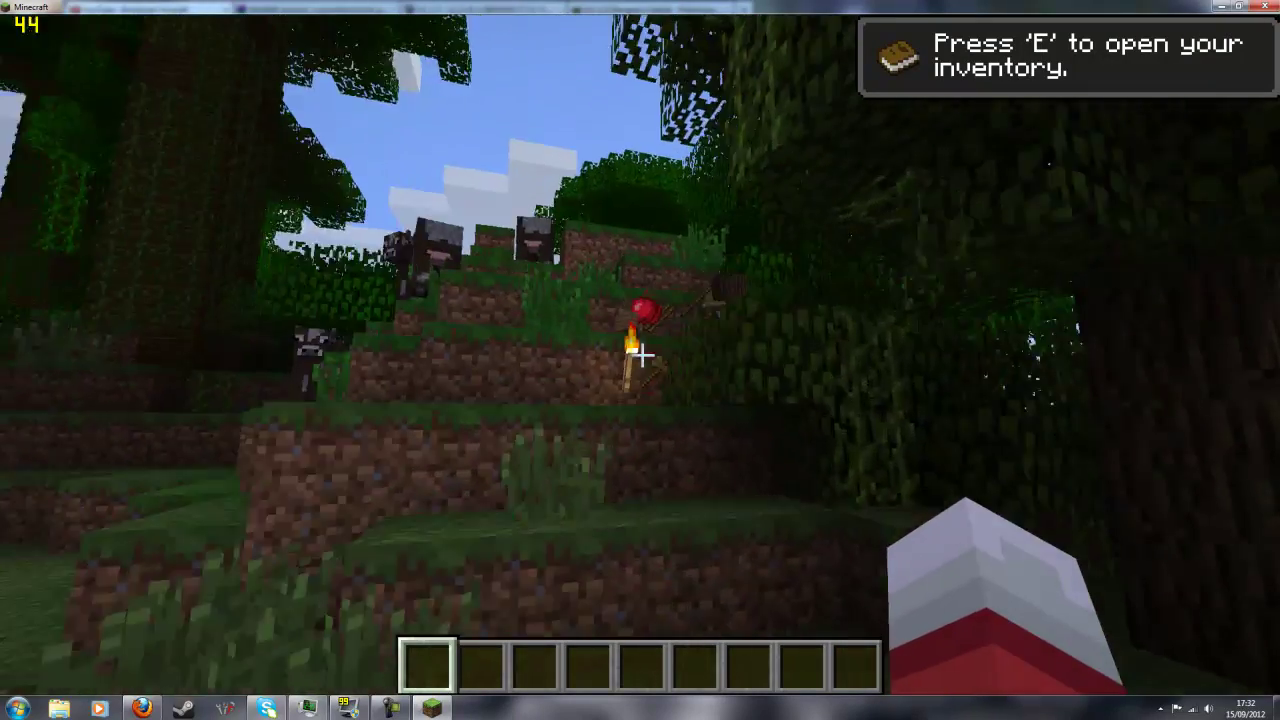
pyautogui.press('w')
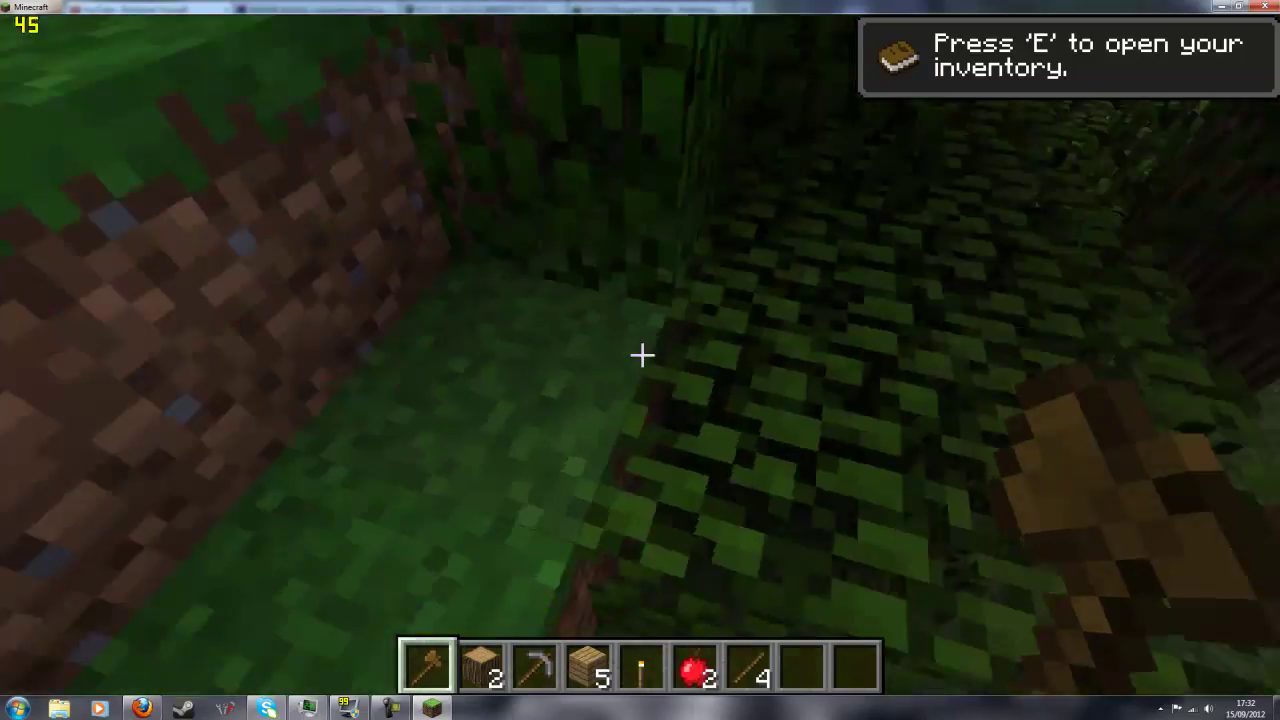
pyautogui.press('w')
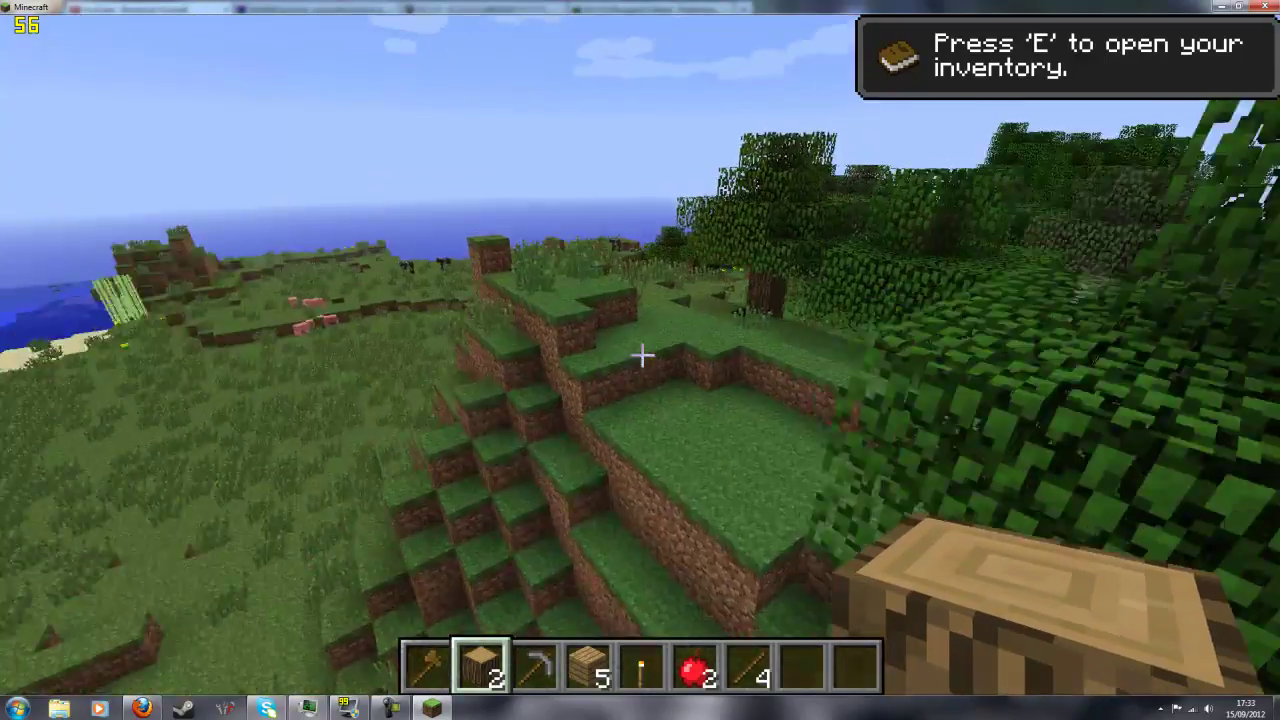
pyautogui.press('w')
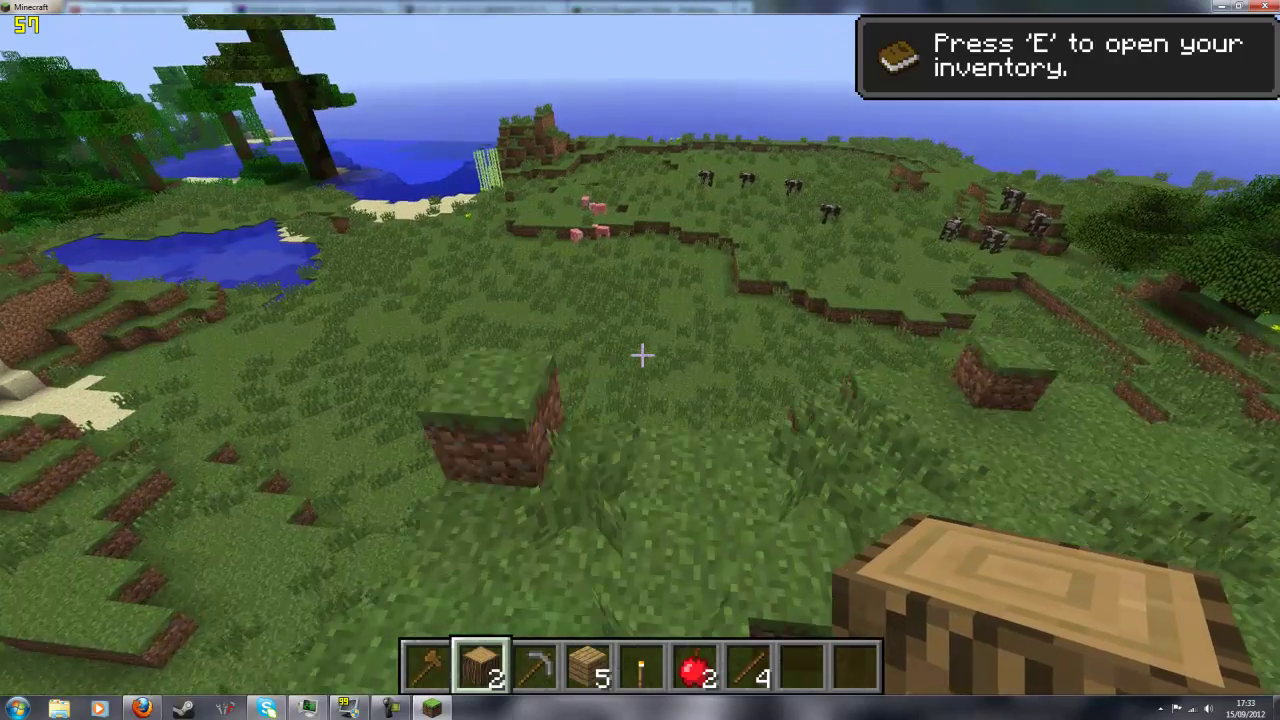
pyautogui.scroll(-6, 641, 354)
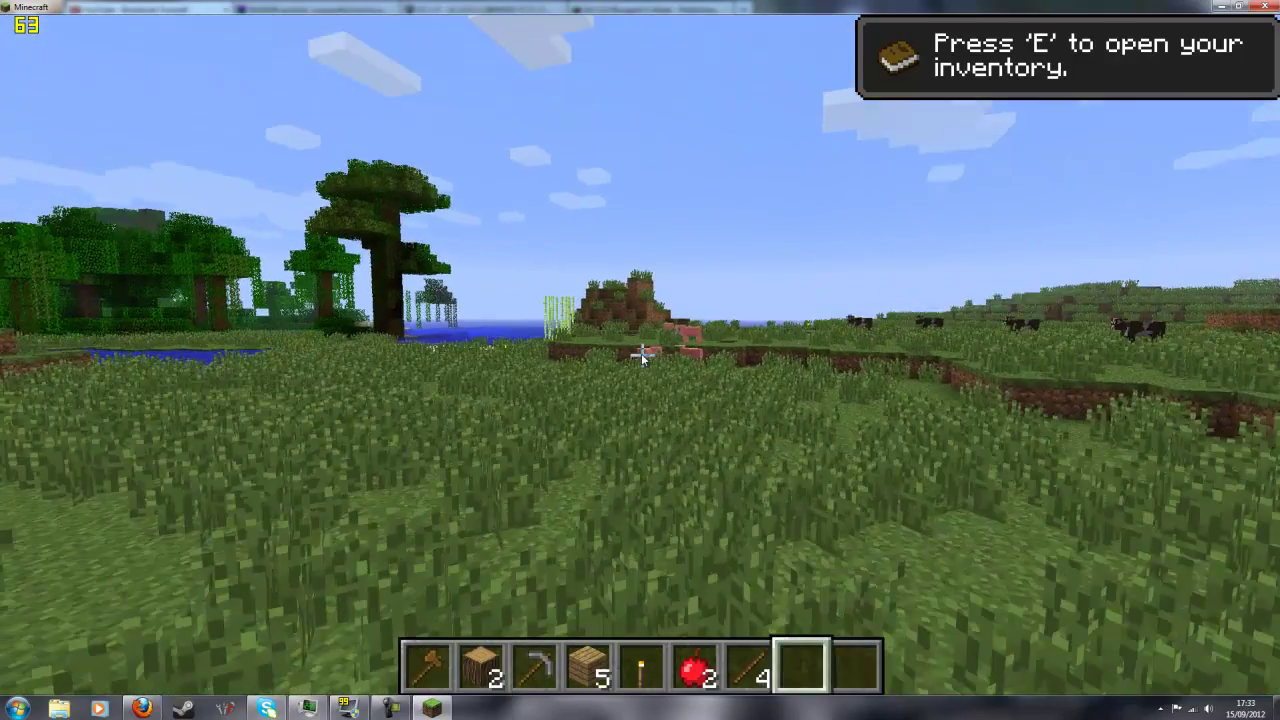
# Open the creative inventory and switch to the Search Items tab.
pyautogui.press('e')
pyautogui.scroll(-3, 766, 323)
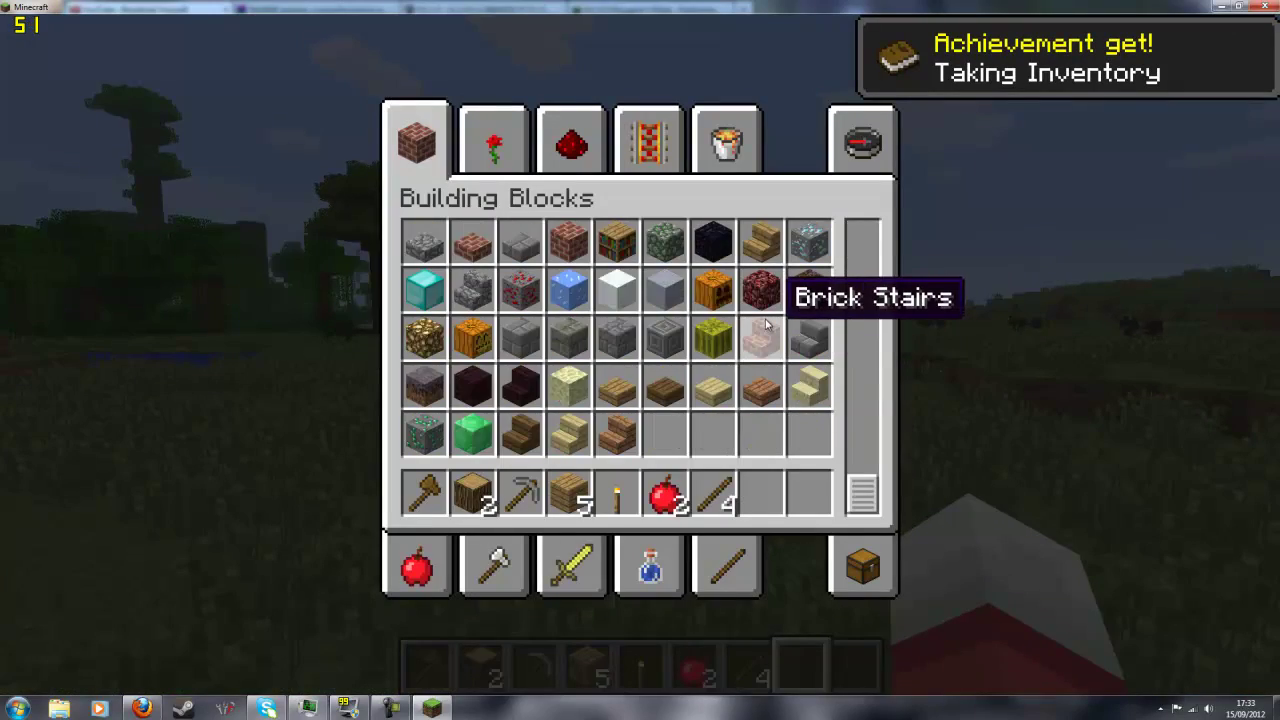
pyautogui.scroll(5, 766, 323)
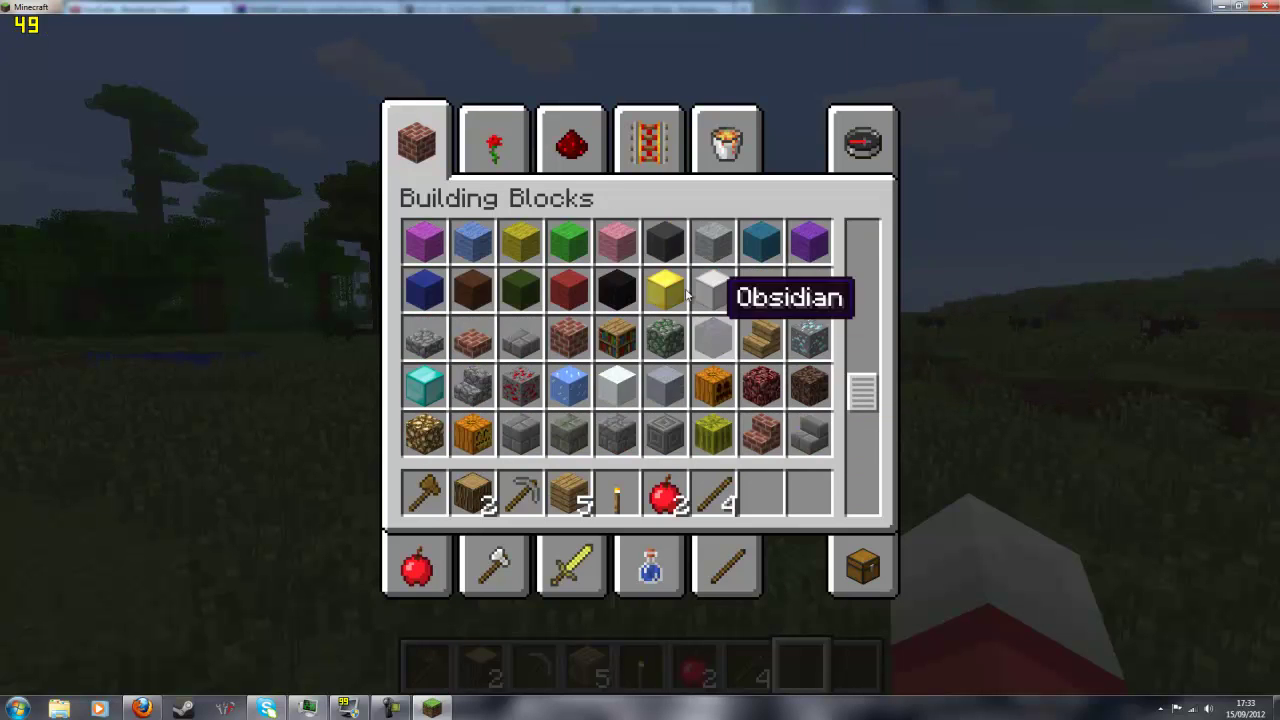
pyautogui.click(563, 125)
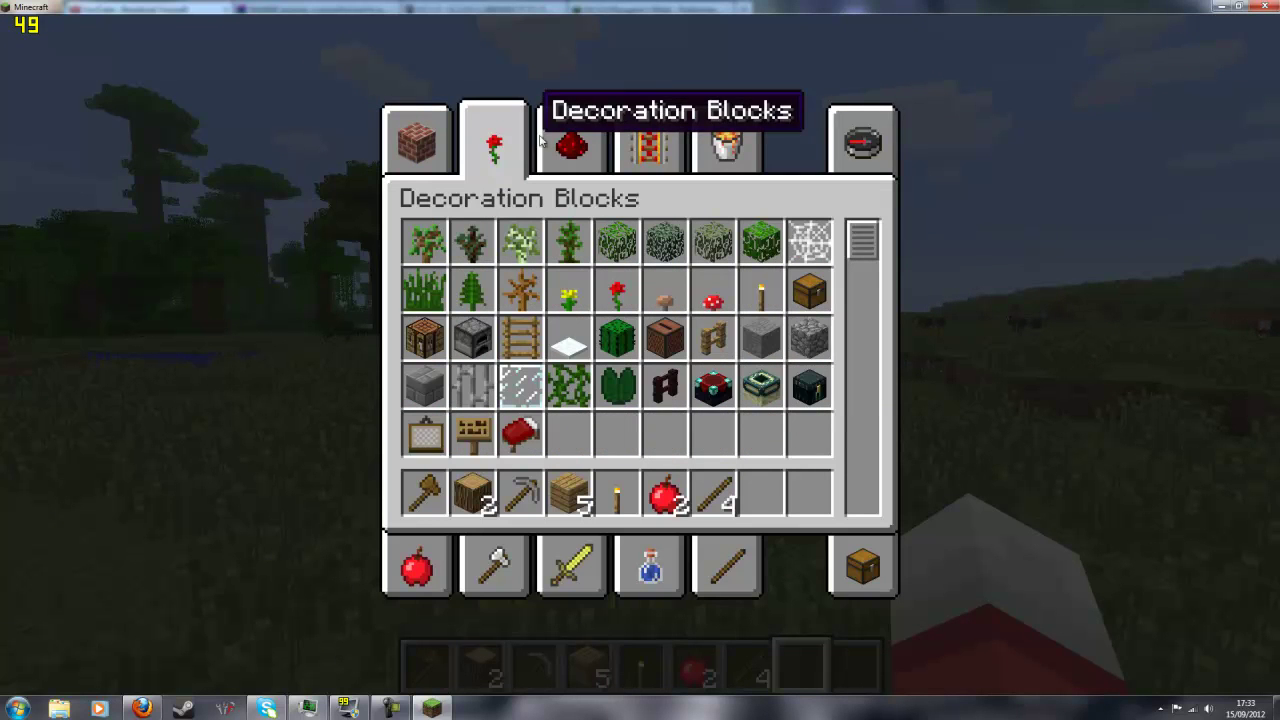
pyautogui.click(842, 150)
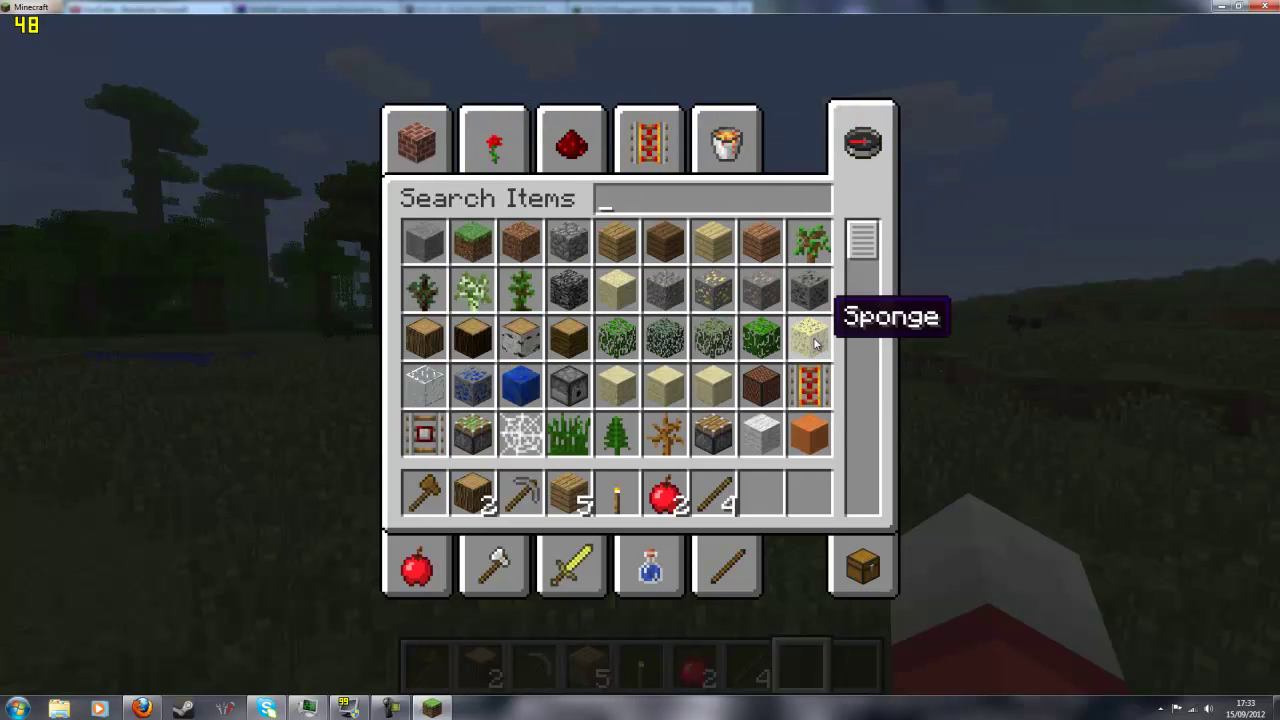
# Scroll the Search Items list to the bottom where the Hanabi item sits.
pyautogui.scroll(-2, 815, 343)
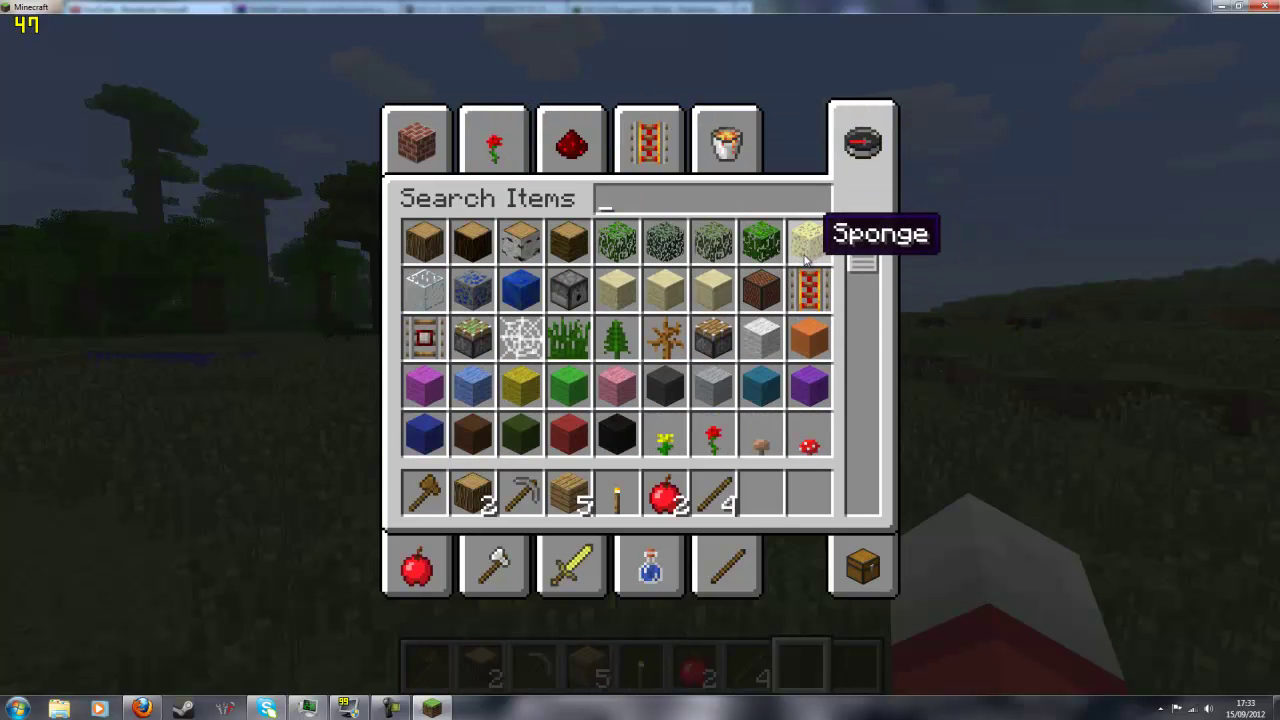
pyautogui.scroll(-2, 806, 258)
pyautogui.scroll(-3, 806, 258)
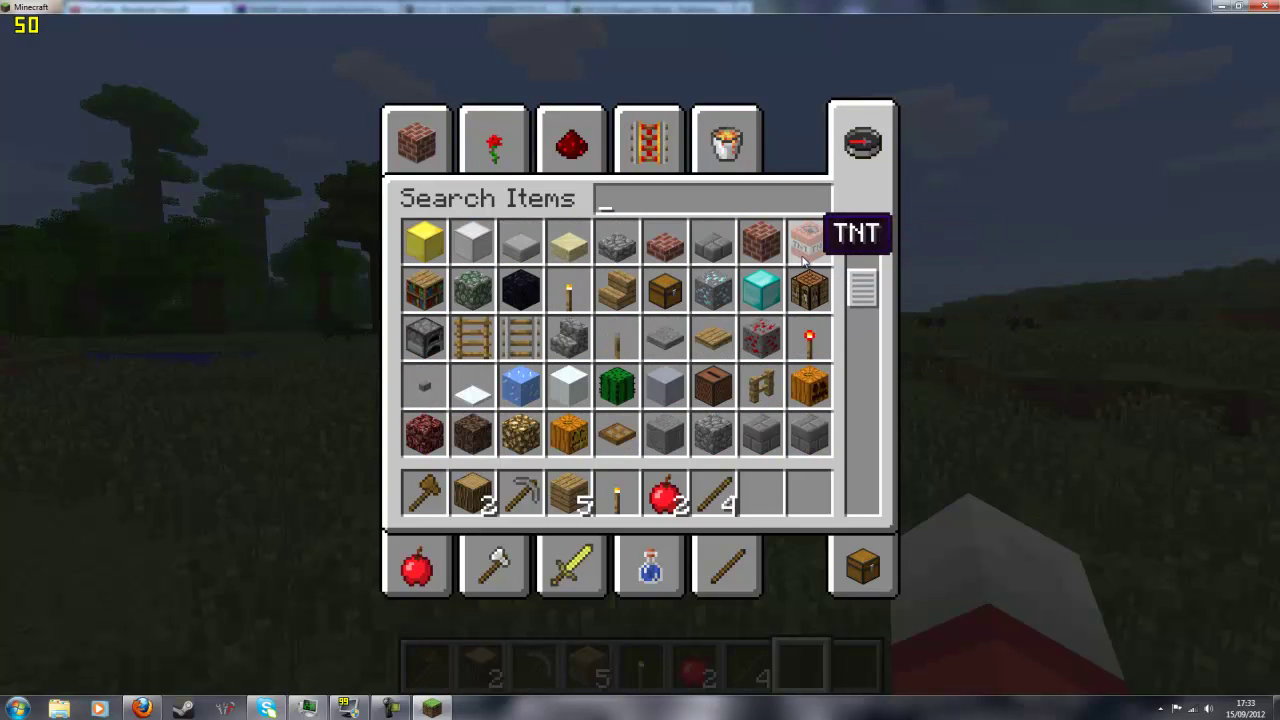
pyautogui.scroll(-2, 806, 258)
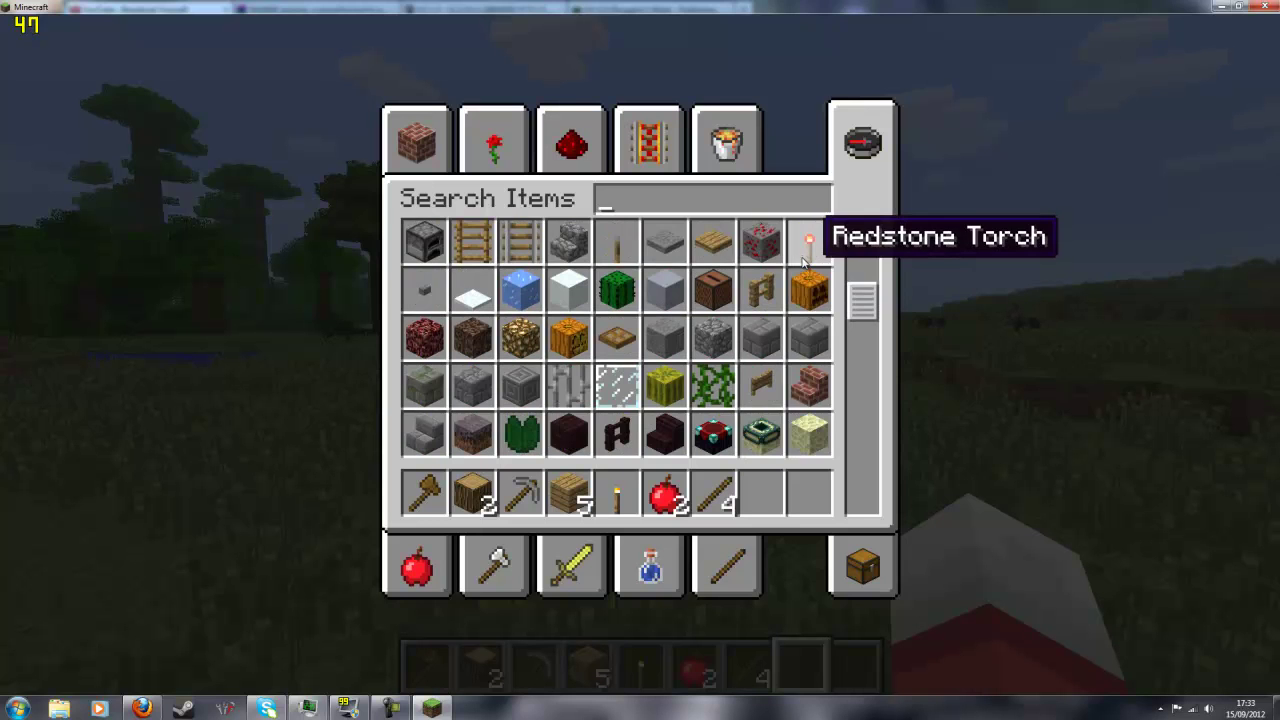
pyautogui.scroll(-1, 806, 262)
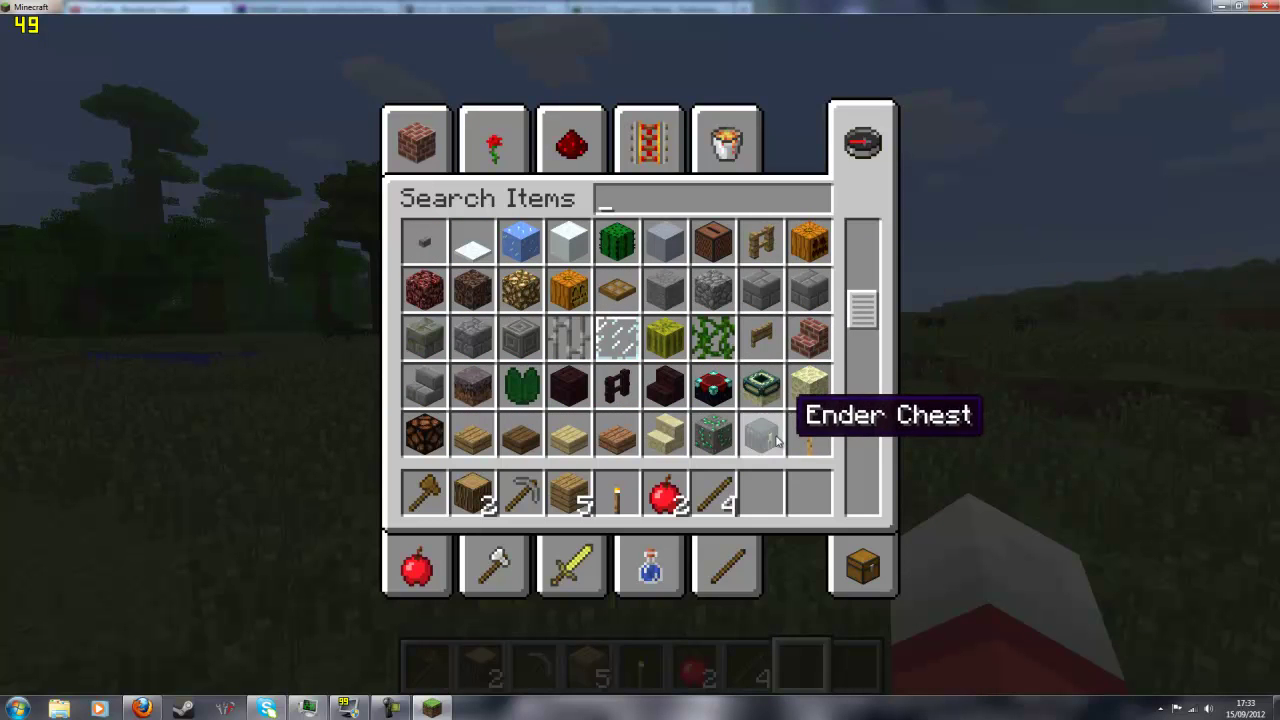
pyautogui.scroll(-4, 714, 295)
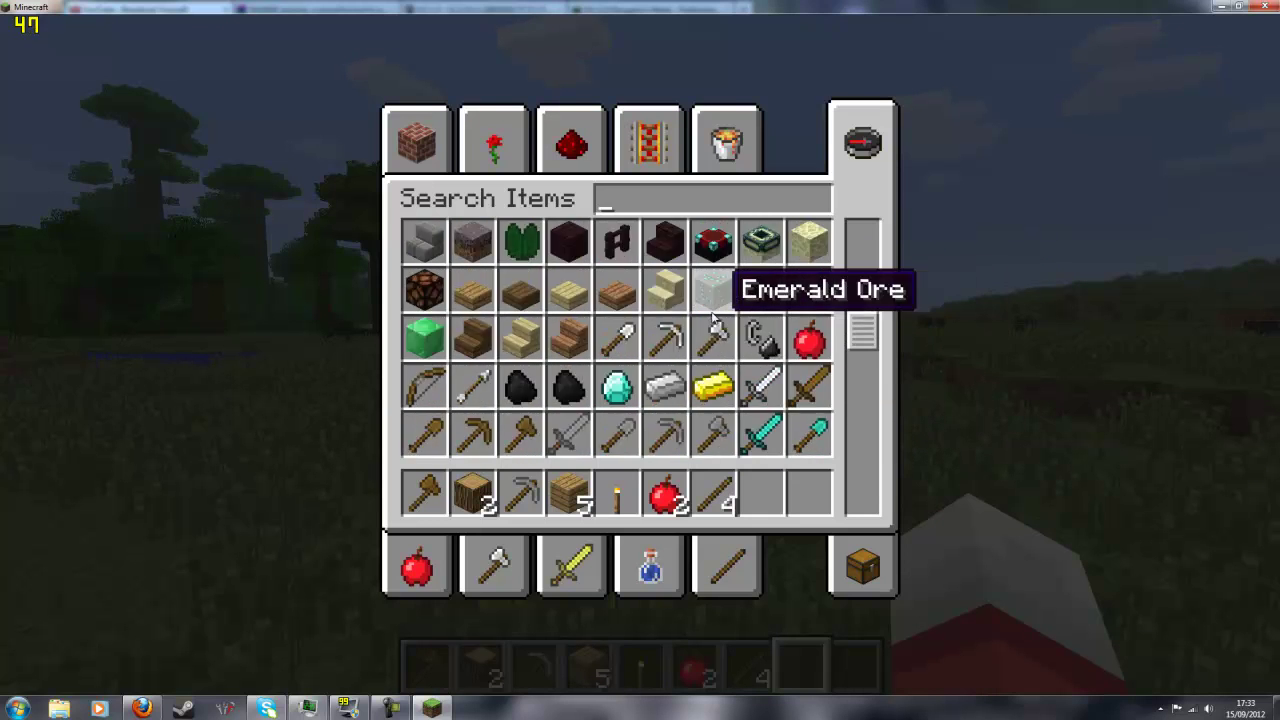
pyautogui.scroll(-6, 714, 318)
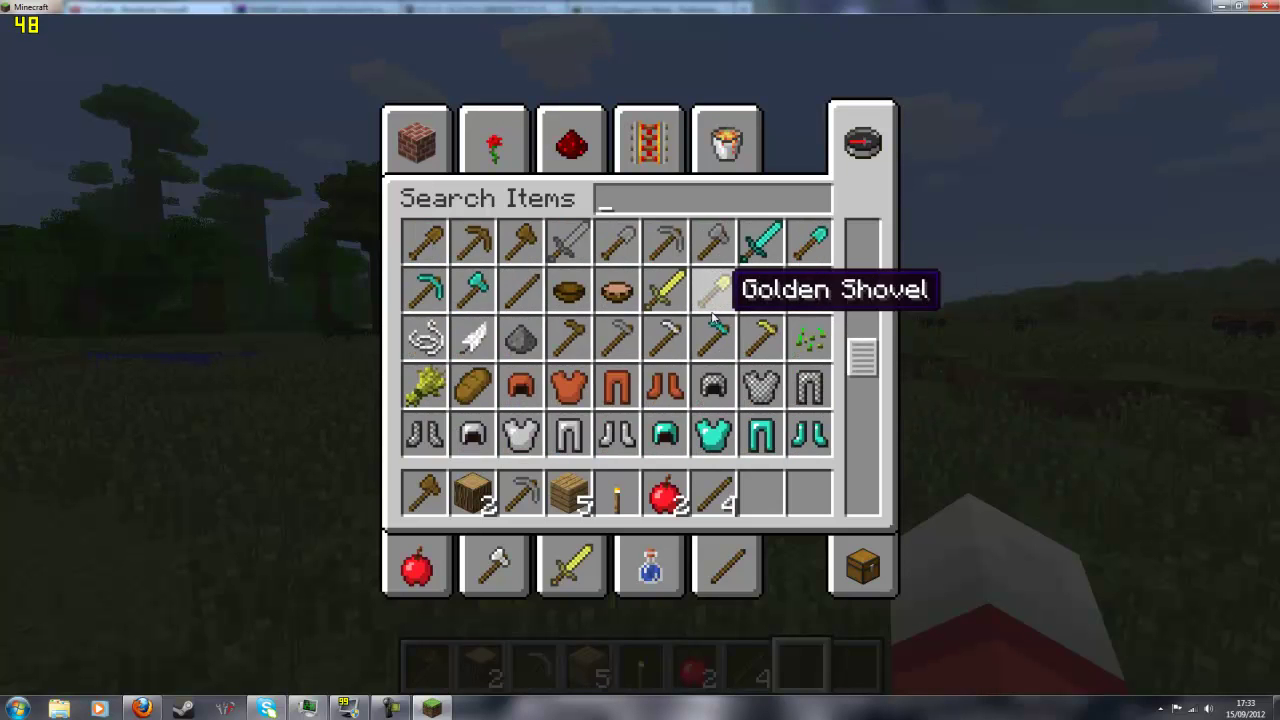
pyautogui.scroll(-4, 714, 318)
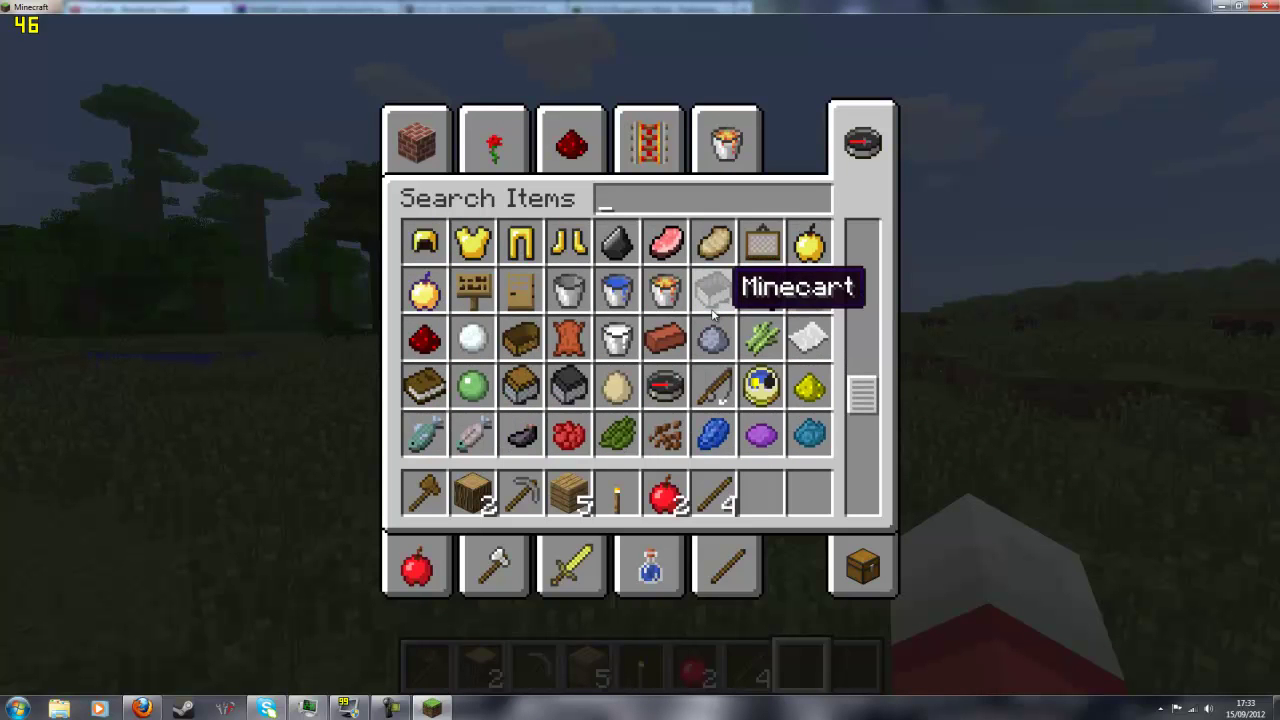
pyautogui.scroll(-4, 714, 315)
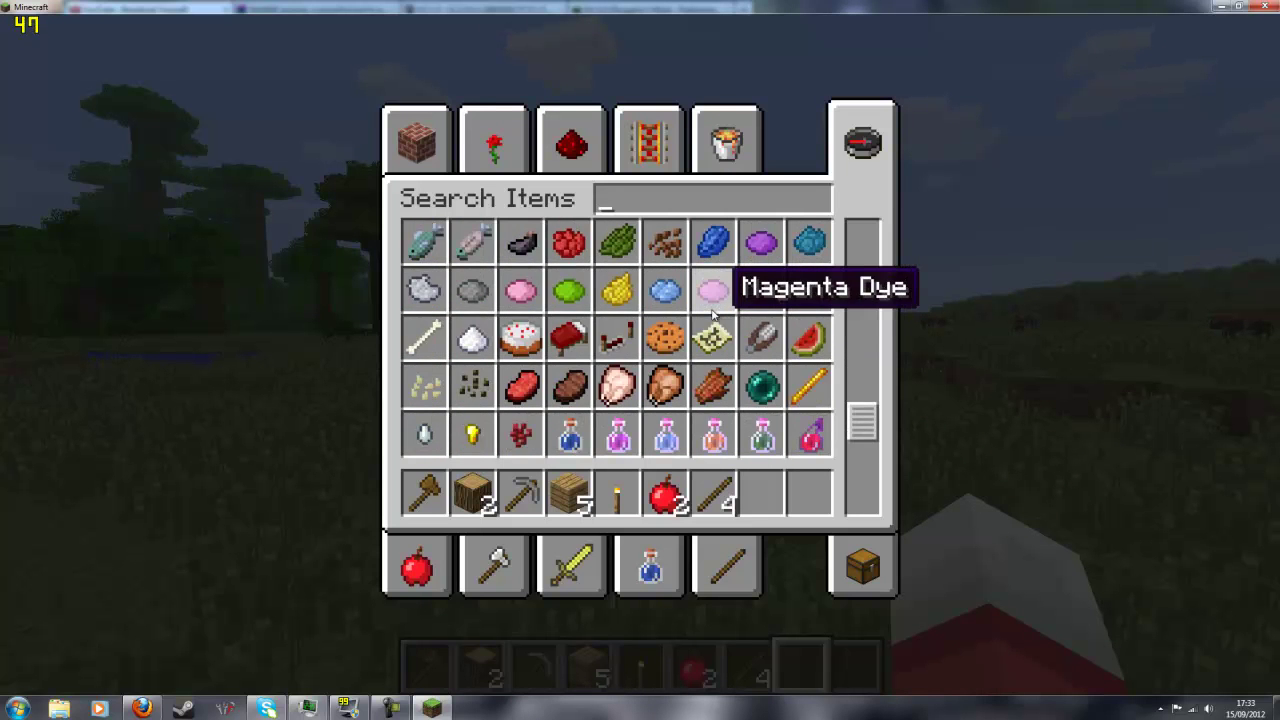
pyautogui.scroll(-2, 714, 315)
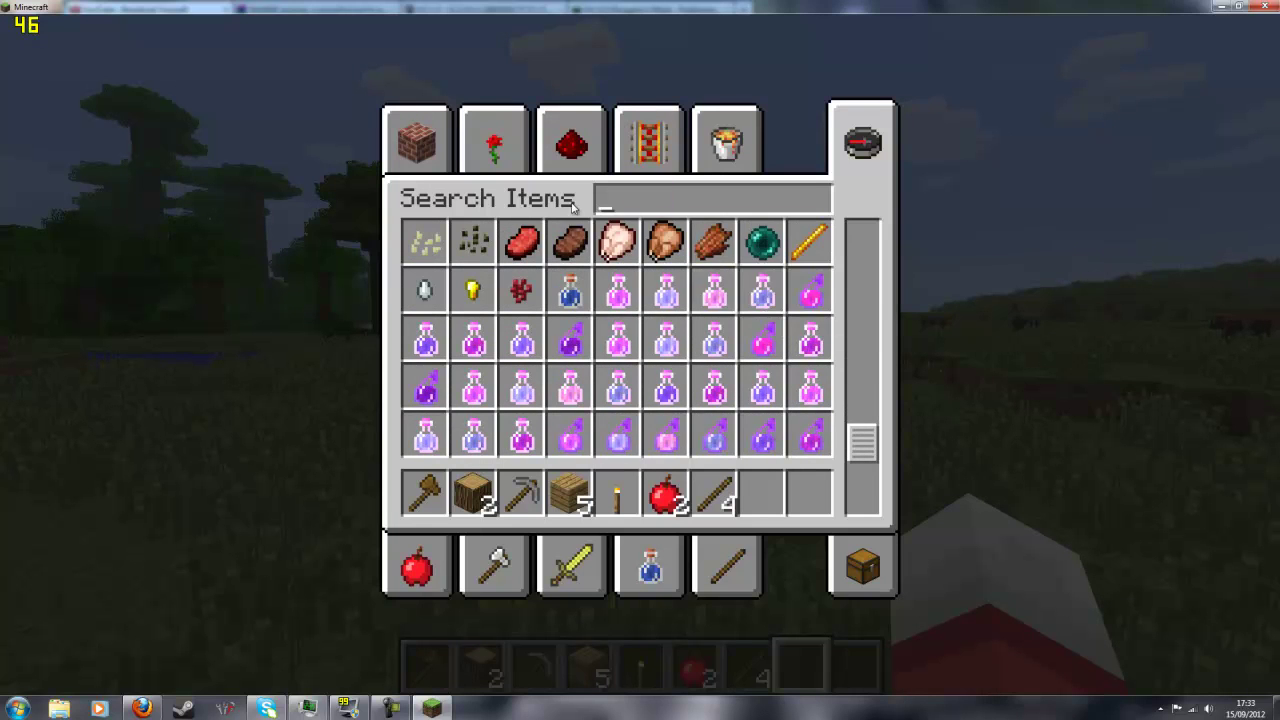
pyautogui.scroll(-4, 655, 233)
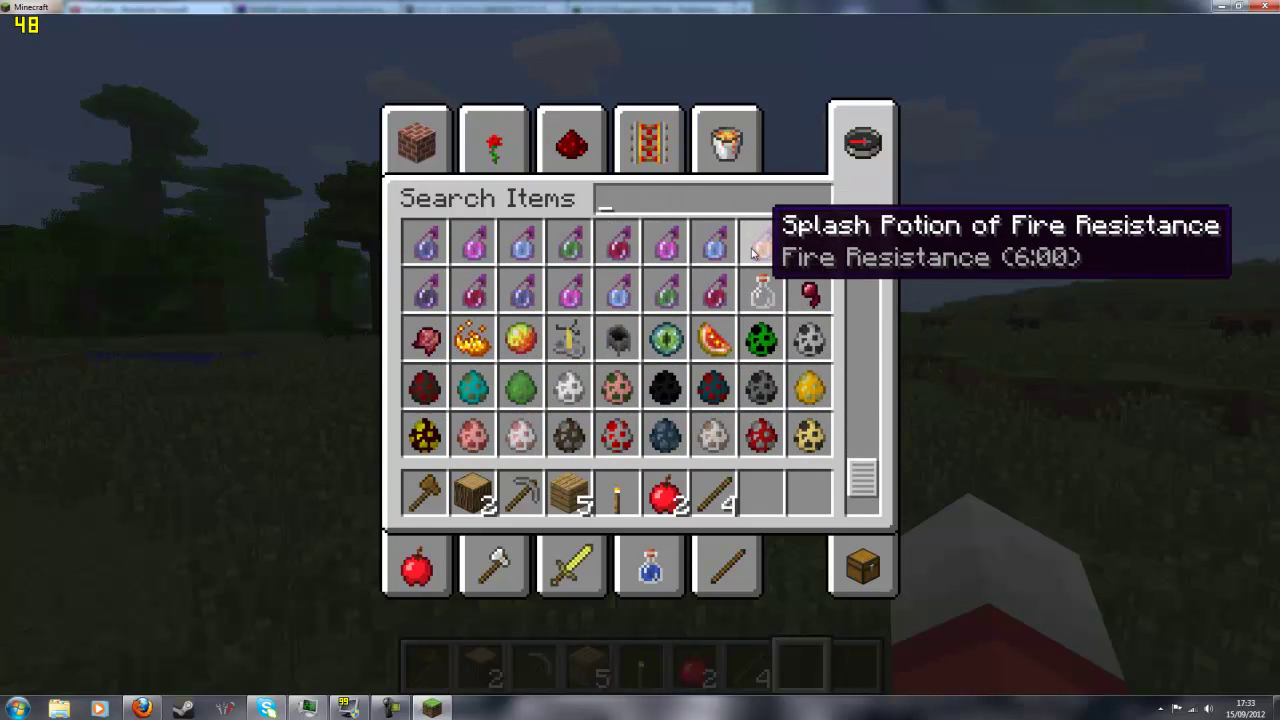
pyautogui.scroll(-2, 765, 272)
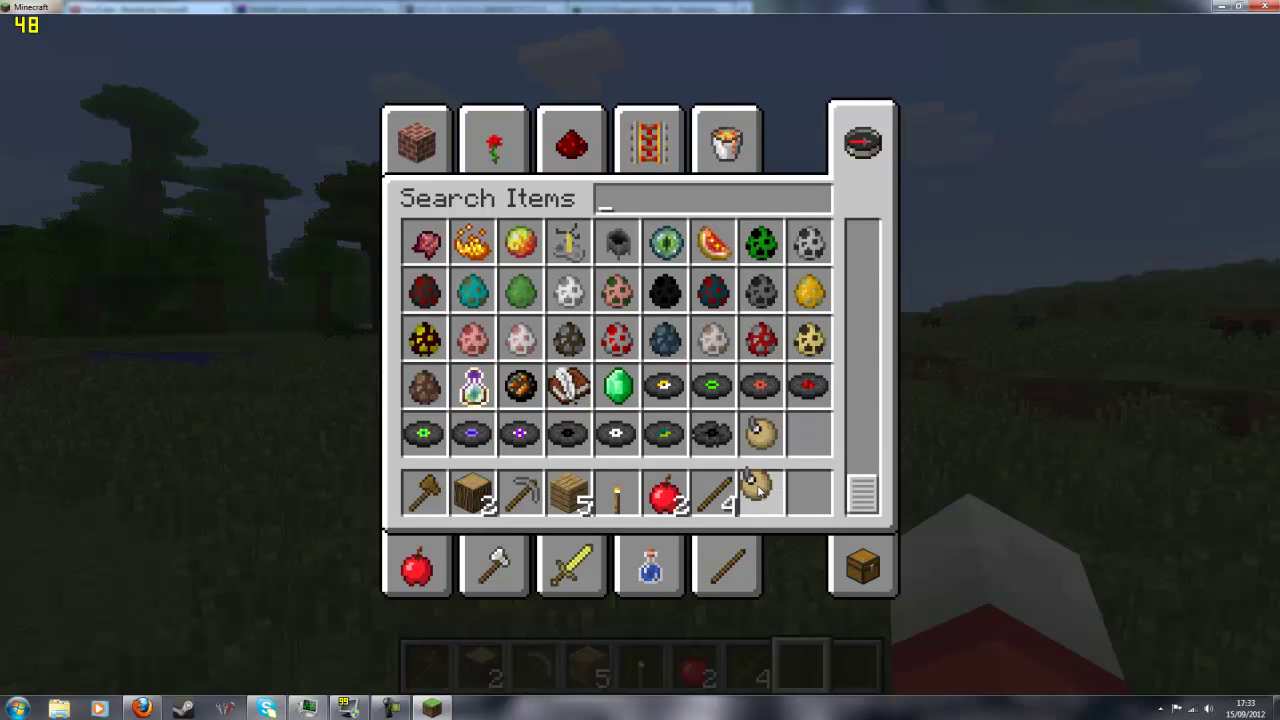
# Put Hanabi into the empty hotbar slot and walk out across the grassland.
pyautogui.click(758, 492)
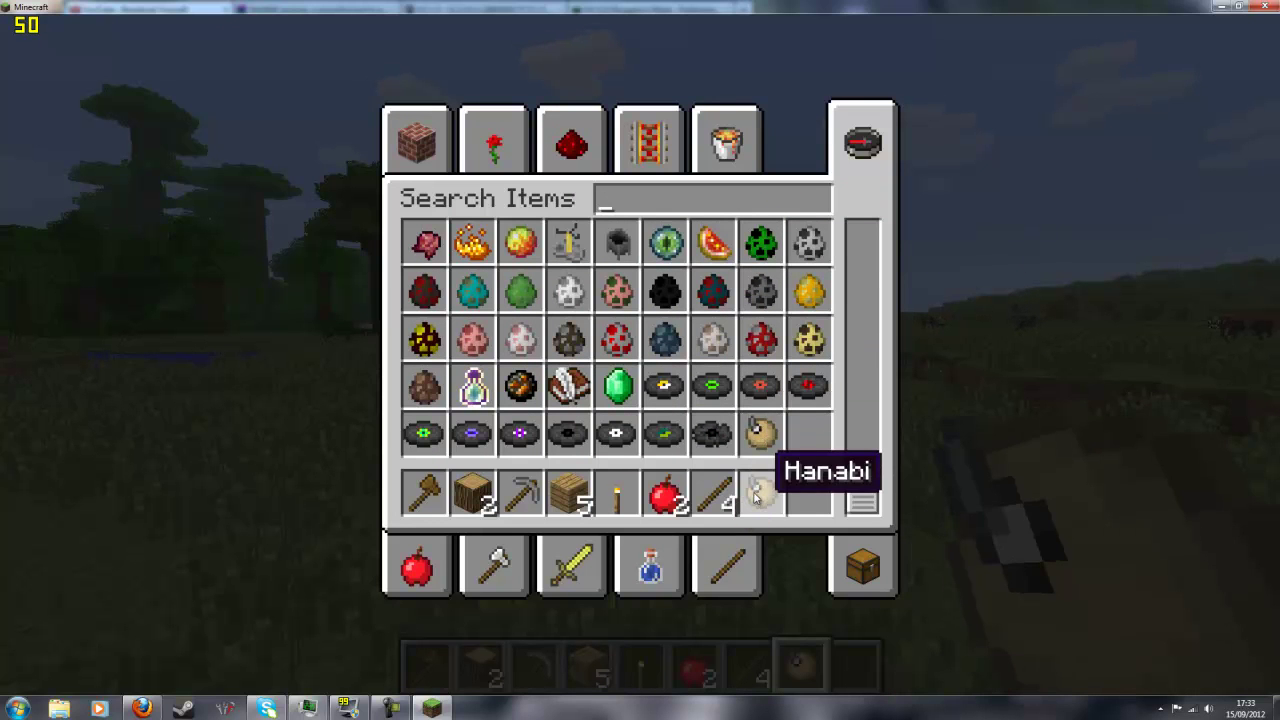
pyautogui.press('Escape')
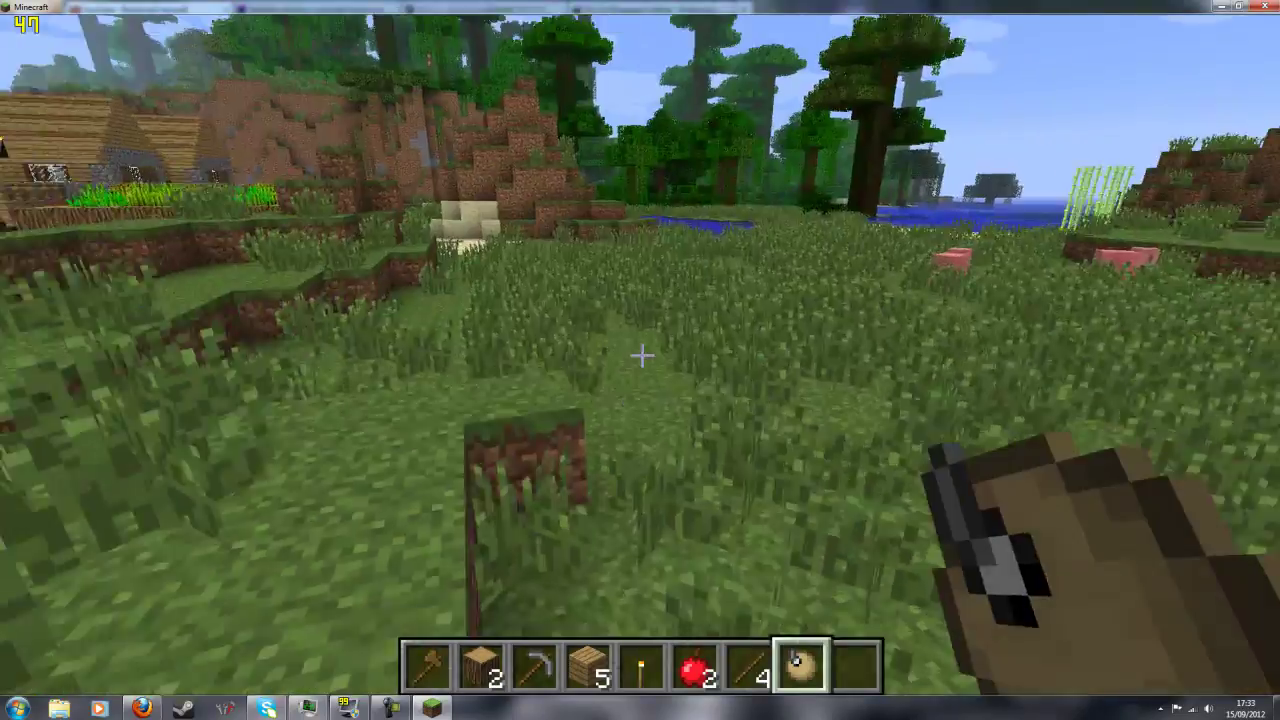
pyautogui.press('w')
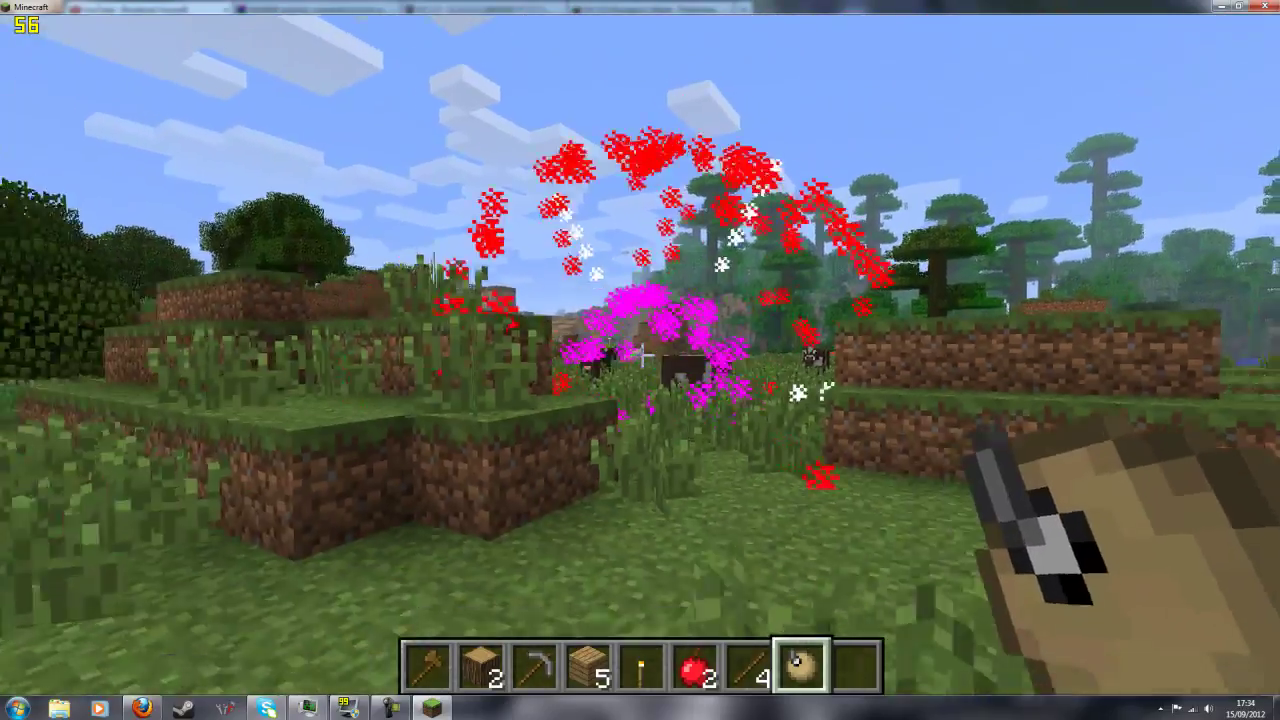
# Throw four Hanabi to set off multicoloured fireworks in the sky.
pyautogui.rightClick(641, 355)
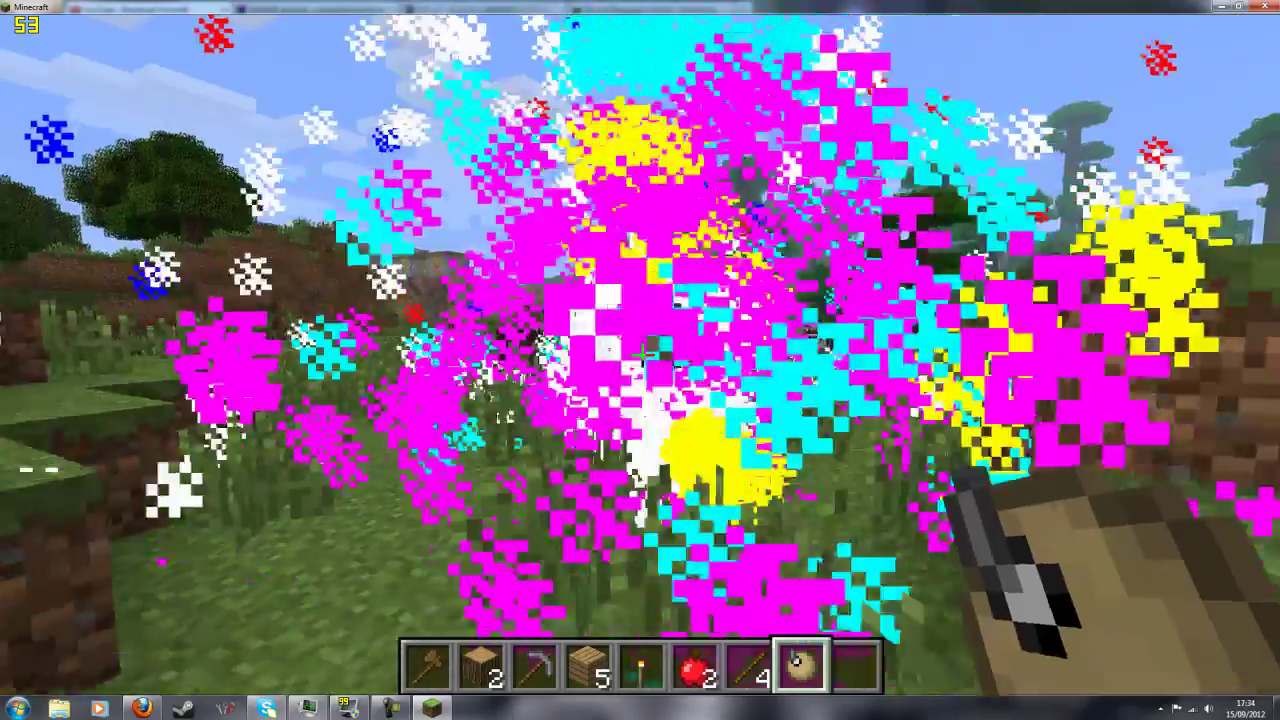
pyautogui.rightClick(641, 355)
pyautogui.rightClick(641, 355)
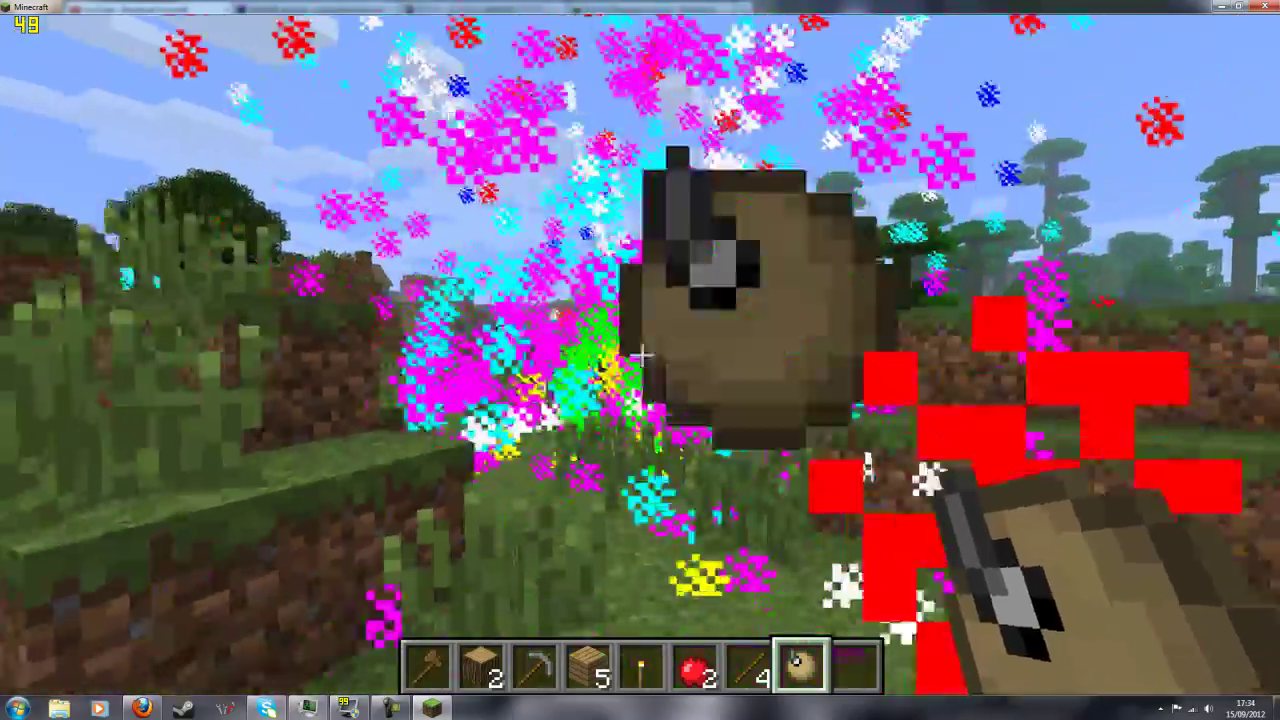
pyautogui.rightClick(641, 355)
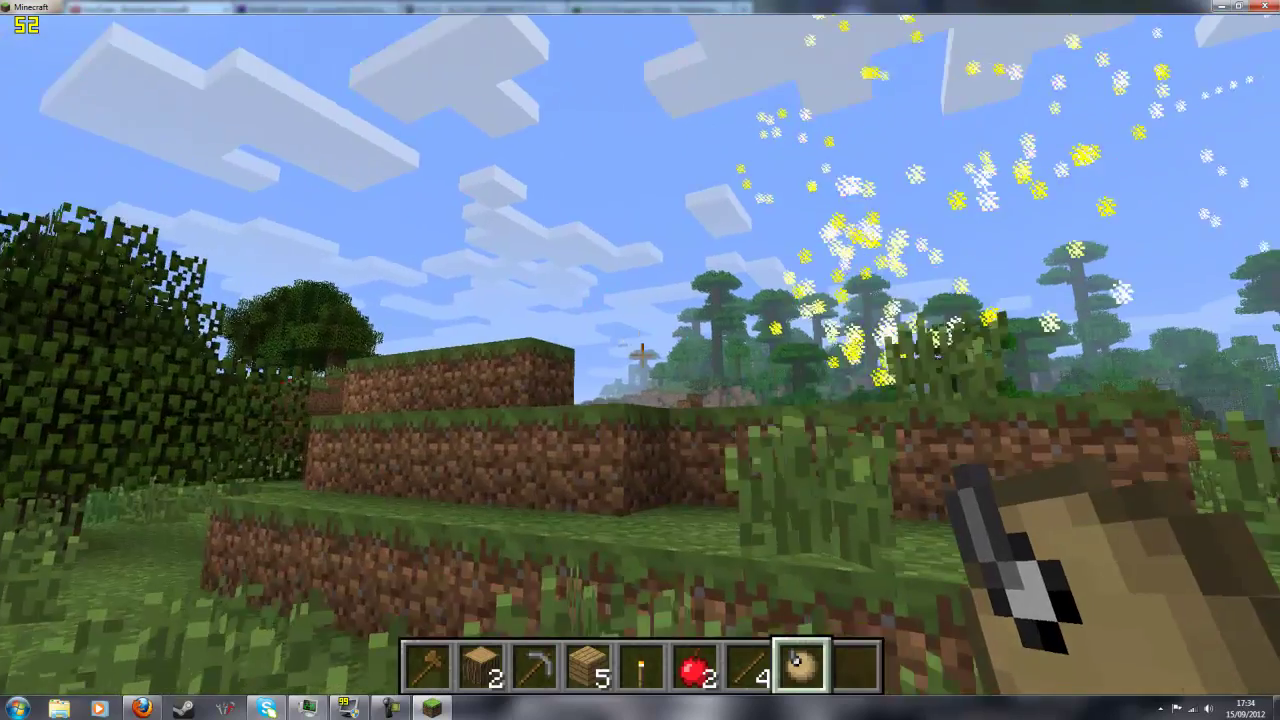
# Pause the game, look at the Options screen, and resume playing.
pyautogui.press('Escape')
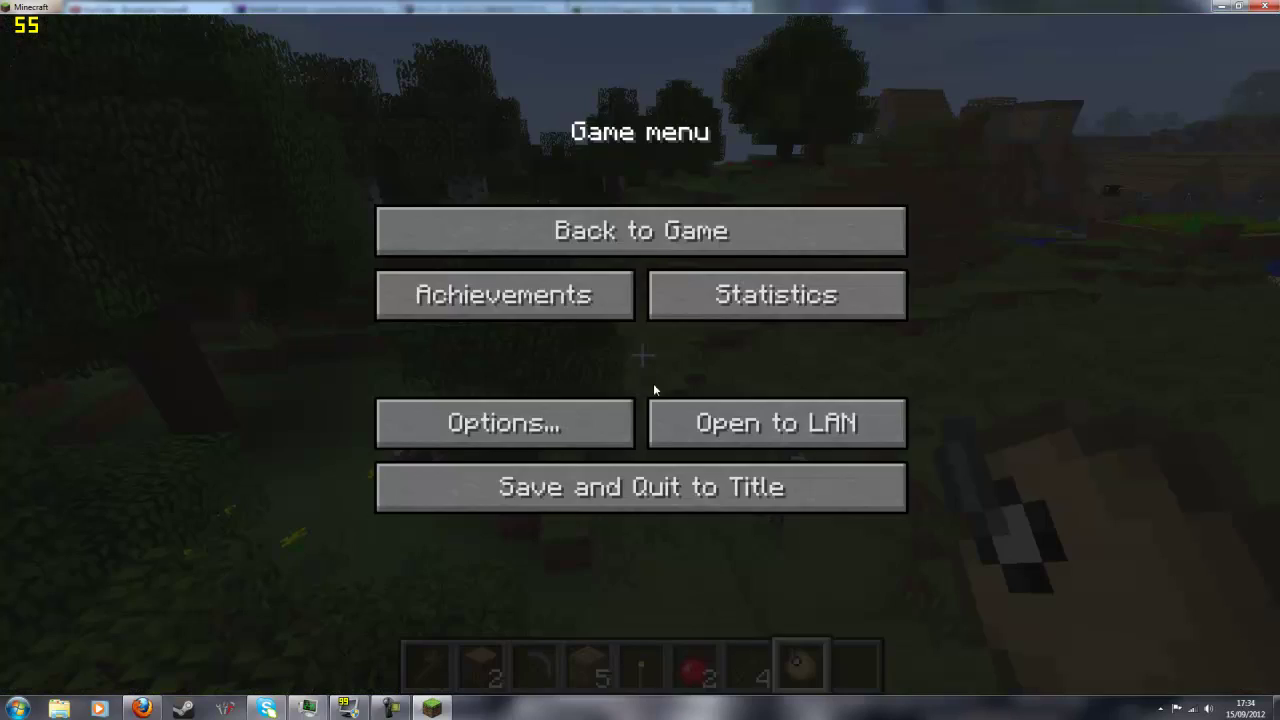
pyautogui.click(622, 403)
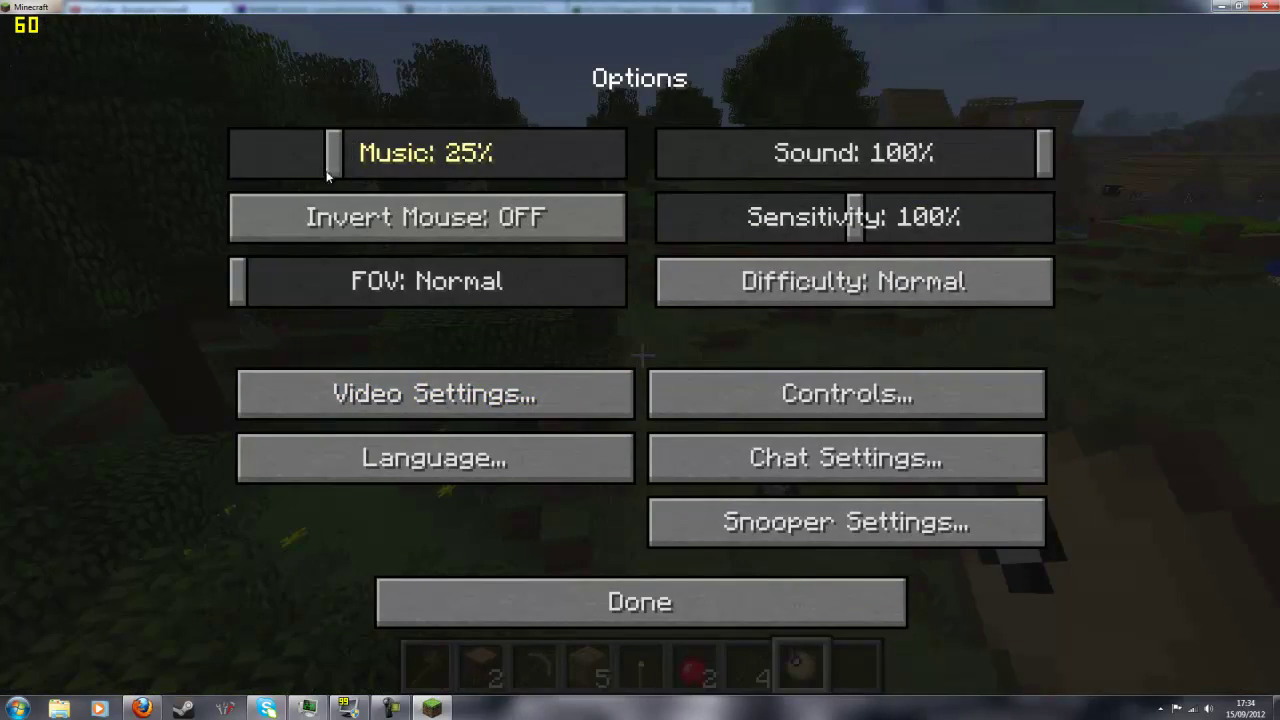
pyautogui.press('Escape')
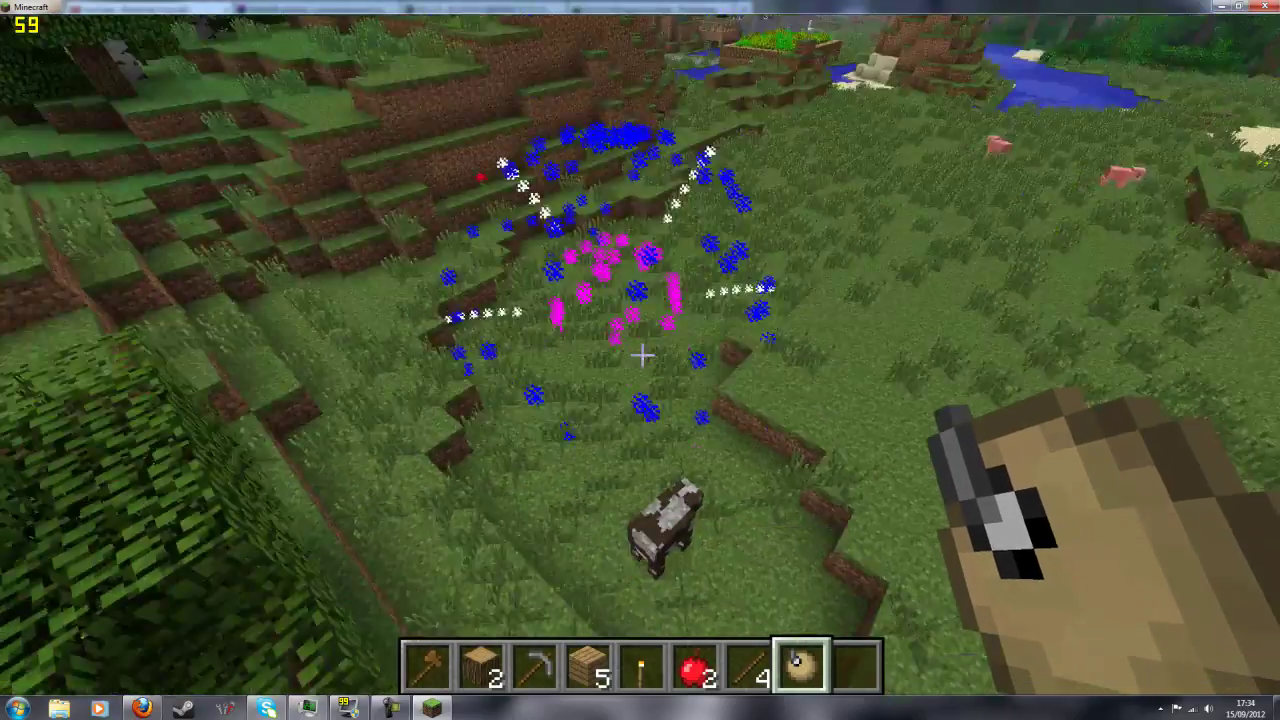
# Throw ten more Hanabi skyward, toward the pond and the river, until the game crashes.
pyautogui.rightClick(641, 355)
pyautogui.rightClick(641, 355)
pyautogui.rightClick(641, 355)
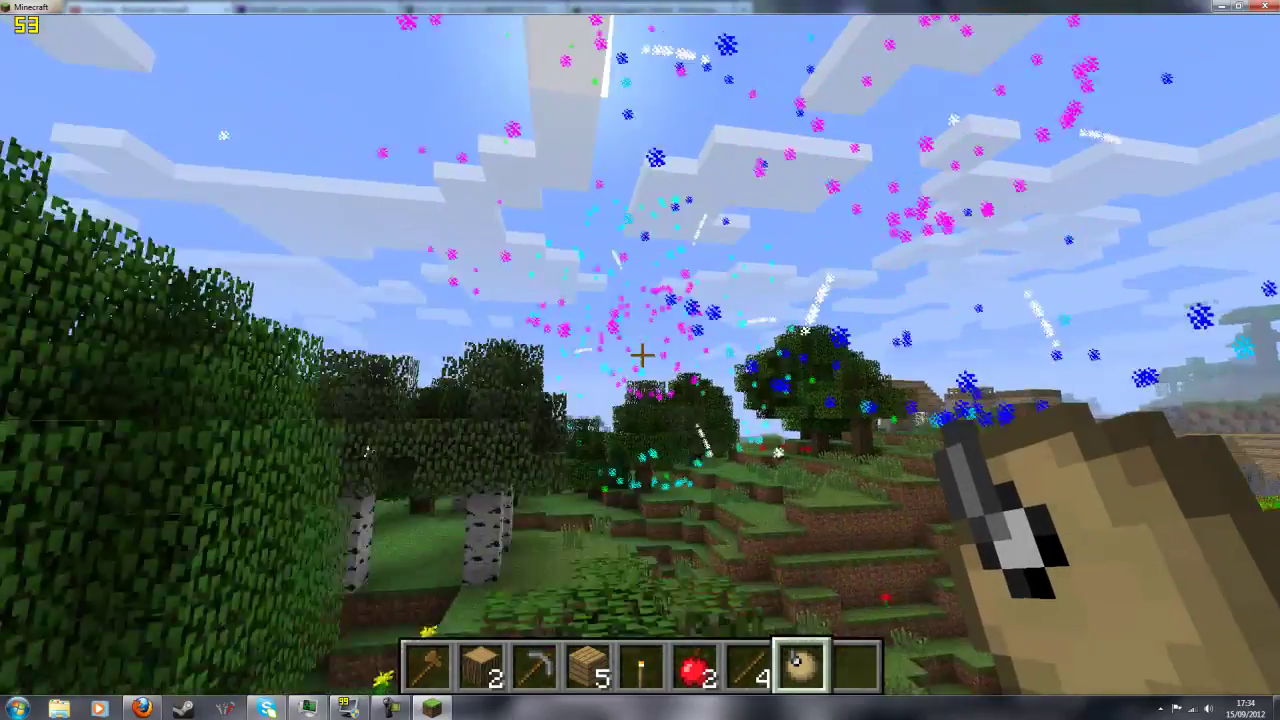
pyautogui.rightClick(641, 355)
pyautogui.rightClick(641, 355)
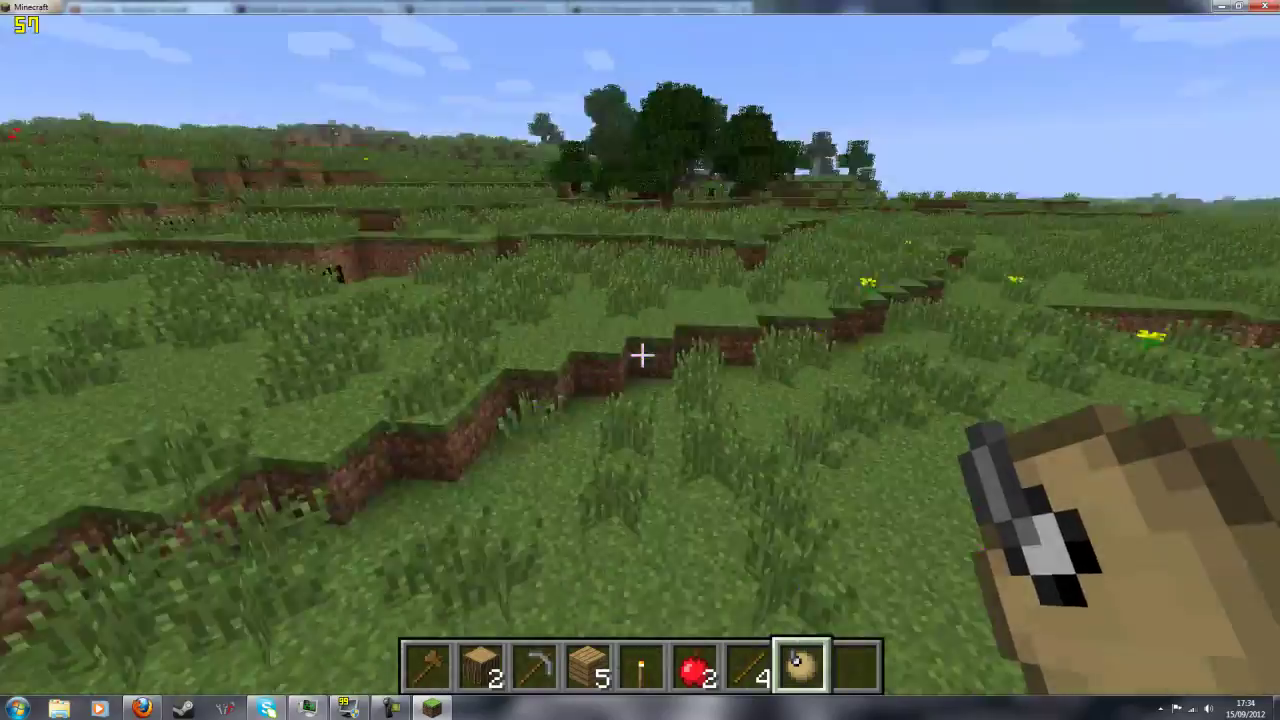
pyautogui.rightClick(641, 355)
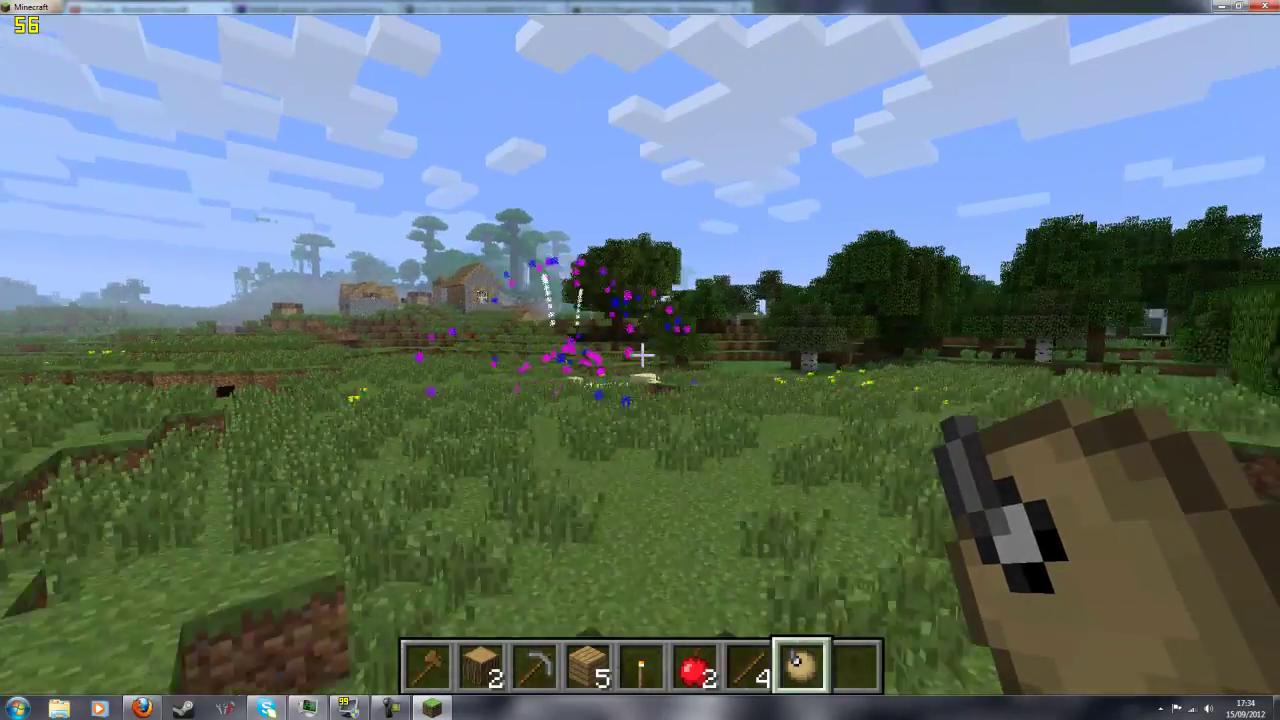
pyautogui.rightClick(641, 355)
pyautogui.rightClick(641, 355)
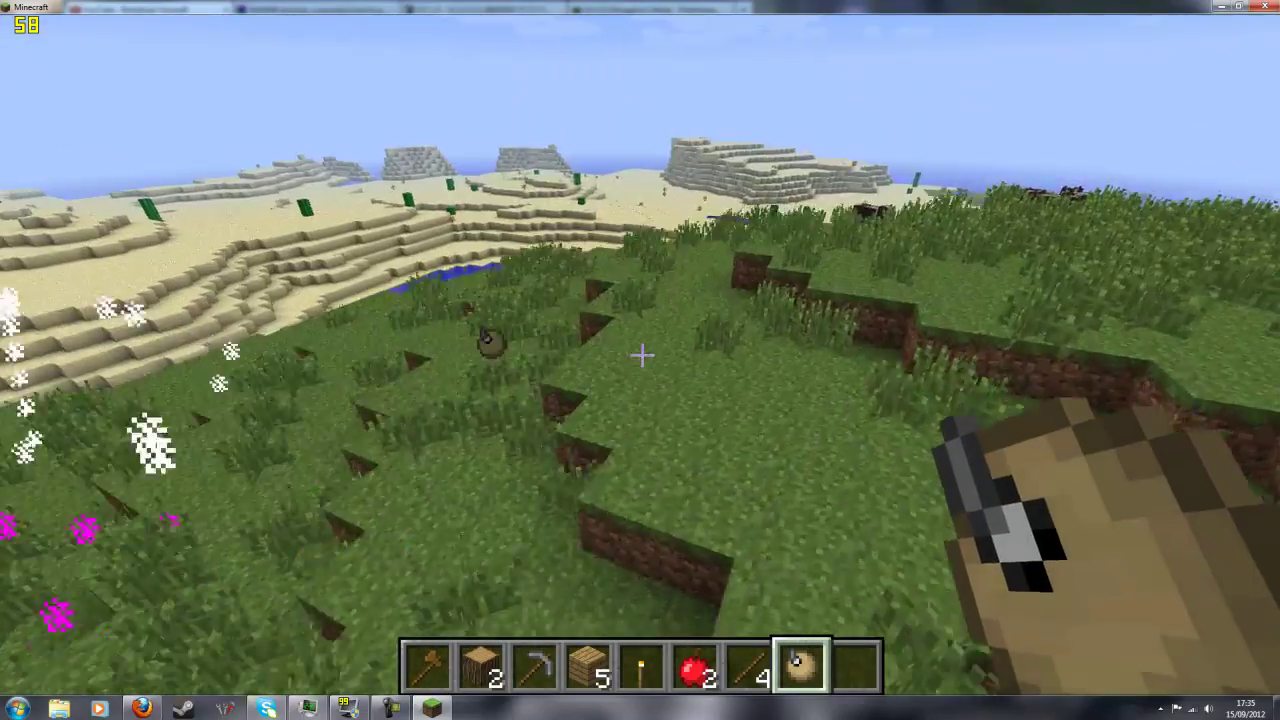
pyautogui.rightClick(640, 355)
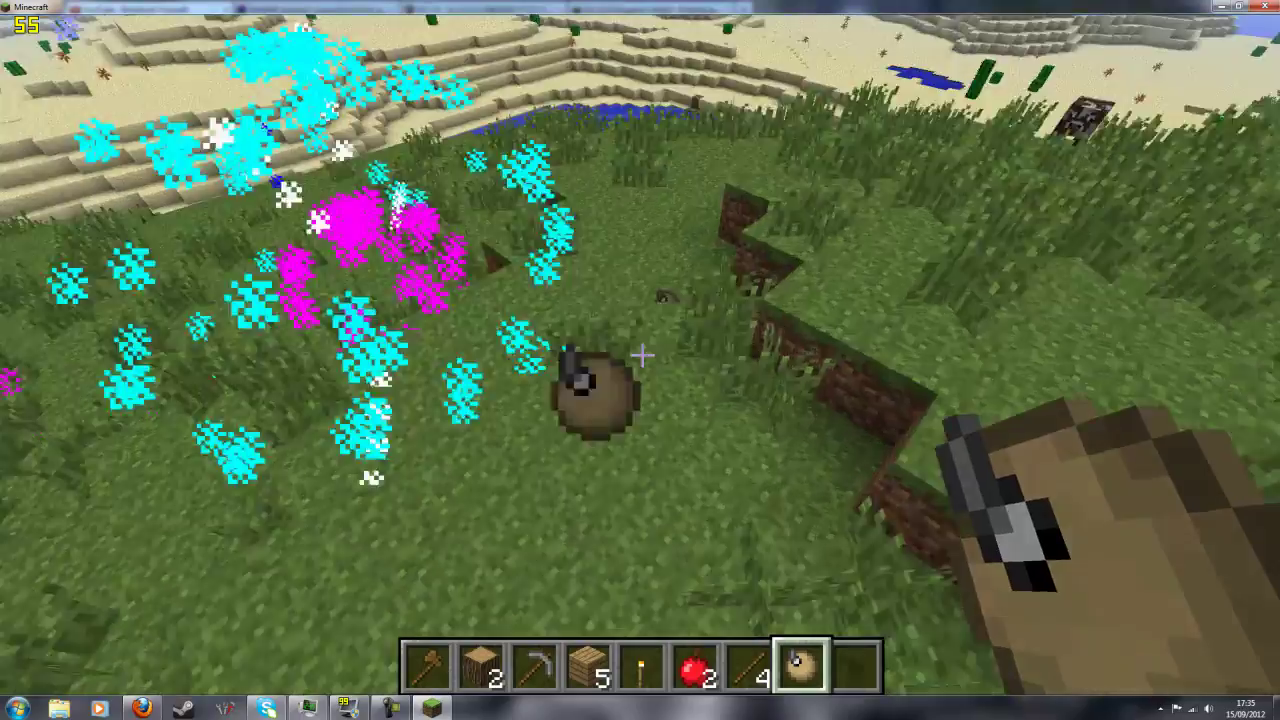
pyautogui.rightClick(640, 355)
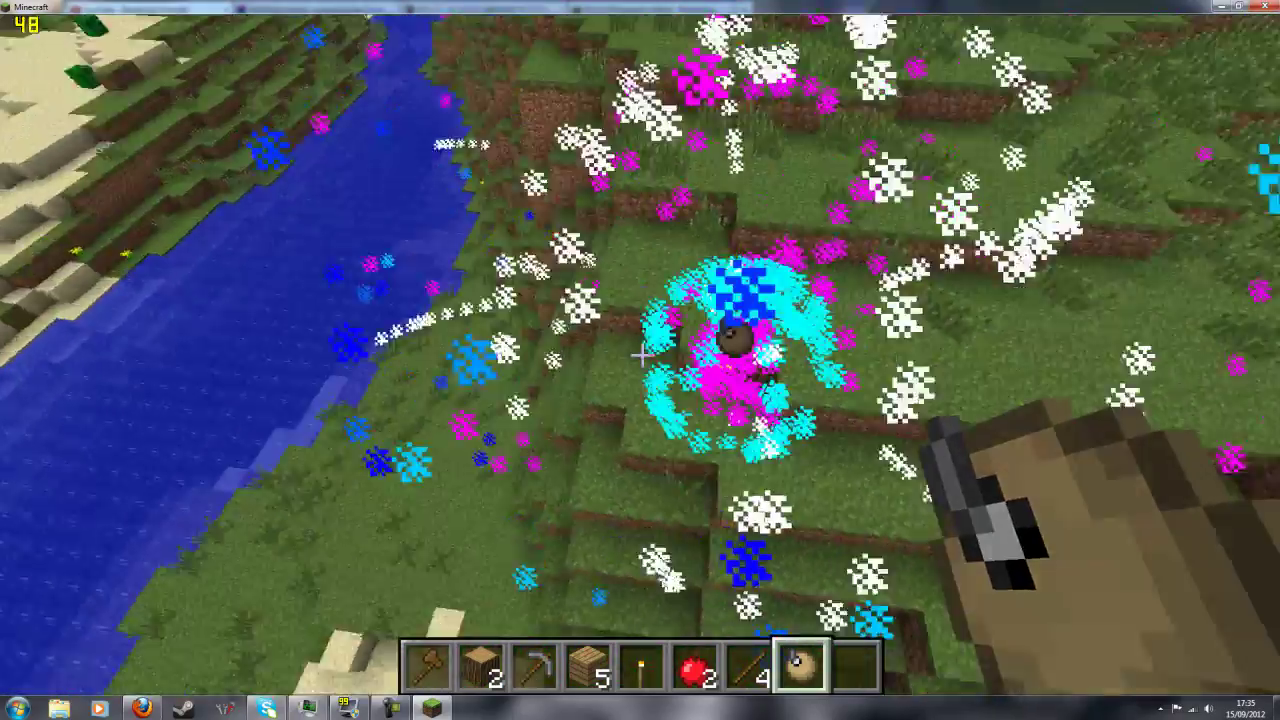
pyautogui.rightClick(640, 355)
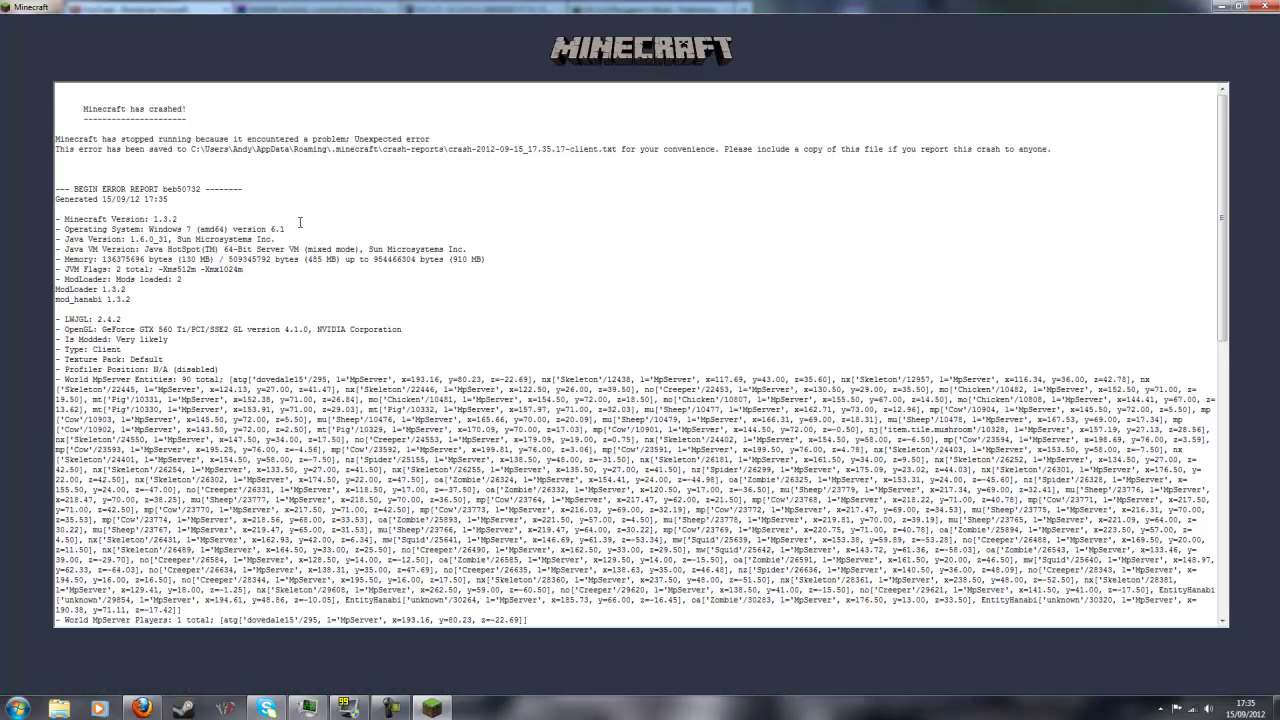
# Scroll through the Minecraft crash report, selecting and then clearing some of its text.
pyautogui.moveTo(349, 329); pyautogui.dragTo(650, 530)
pyautogui.click(635, 251)
pyautogui.scroll(-11, 531, 240)
pyautogui.scroll(-9, 531, 240)
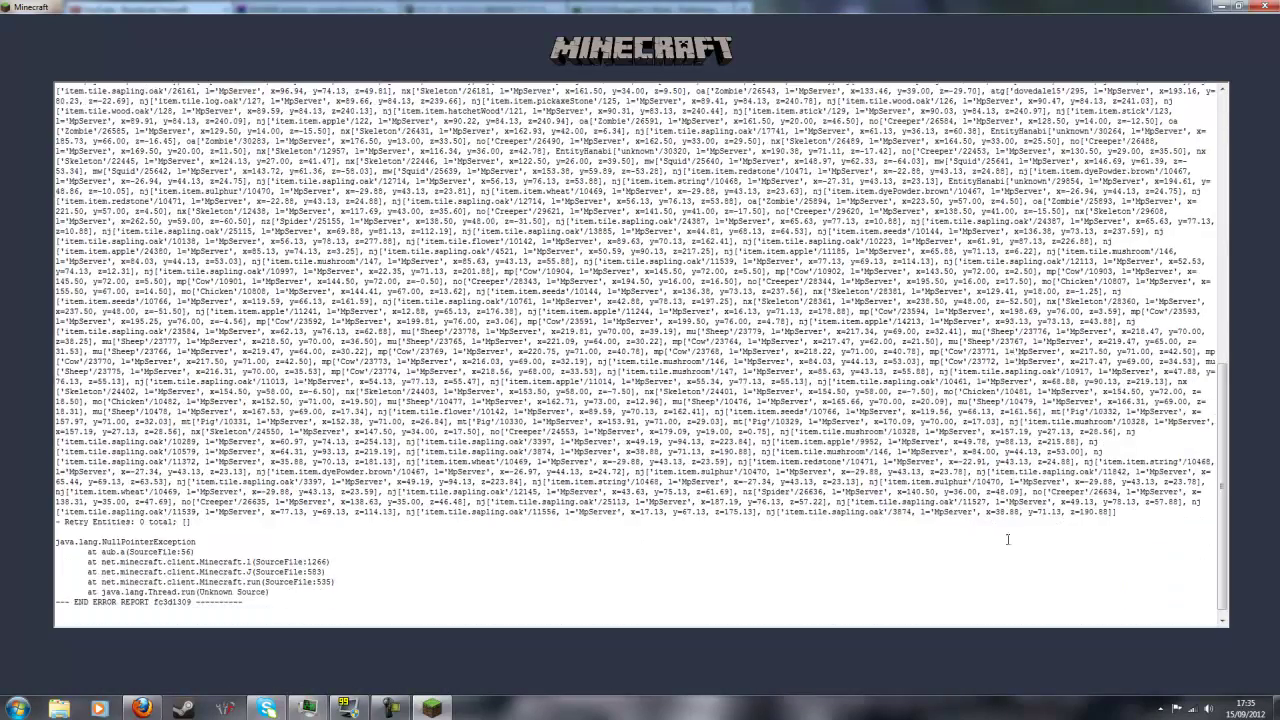
pyautogui.scroll(20, 467, 249)
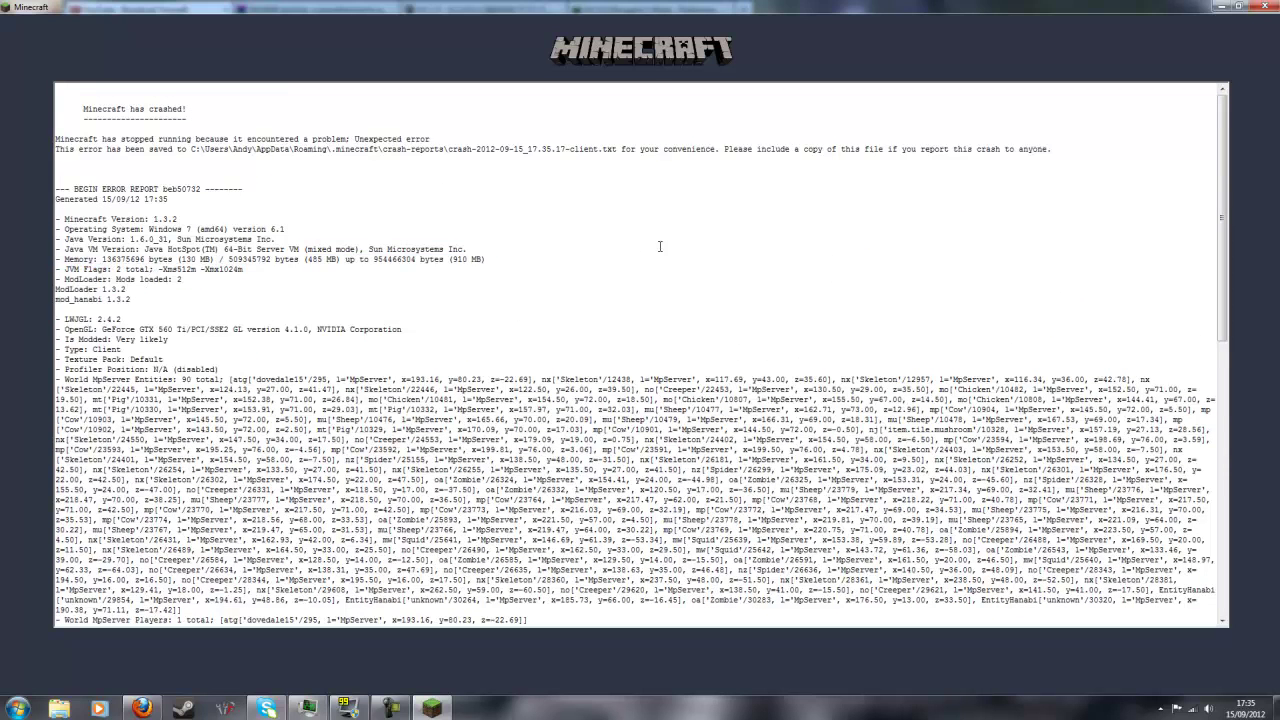
# Highlight the report header down to the Java version line, then close the crashed Minecraft window.
pyautogui.moveTo(154, 170)
pyautogui.mouseDown()
pyautogui.moveTo(500, 378)
pyautogui.moveTo(300, 128)
pyautogui.moveTo(489, 249)
pyautogui.mouseUp()
pyautogui.click(1264, 6)
pyautogui.click(391, 706)
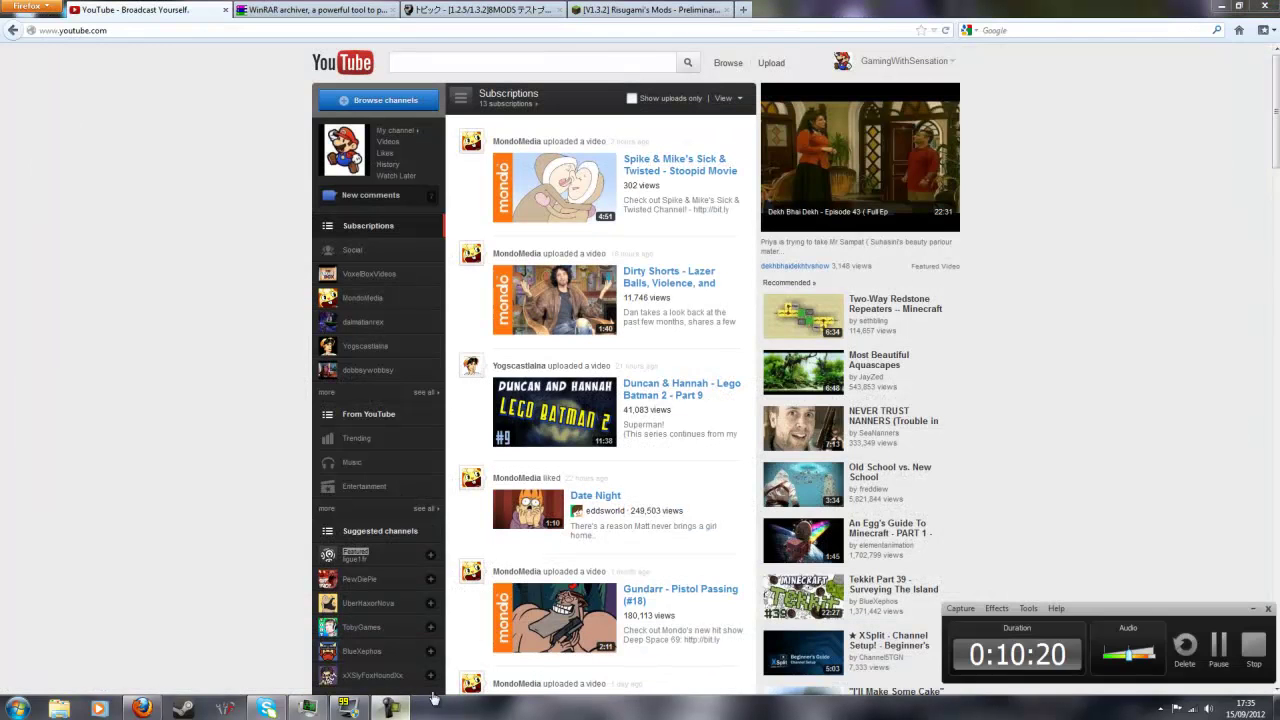